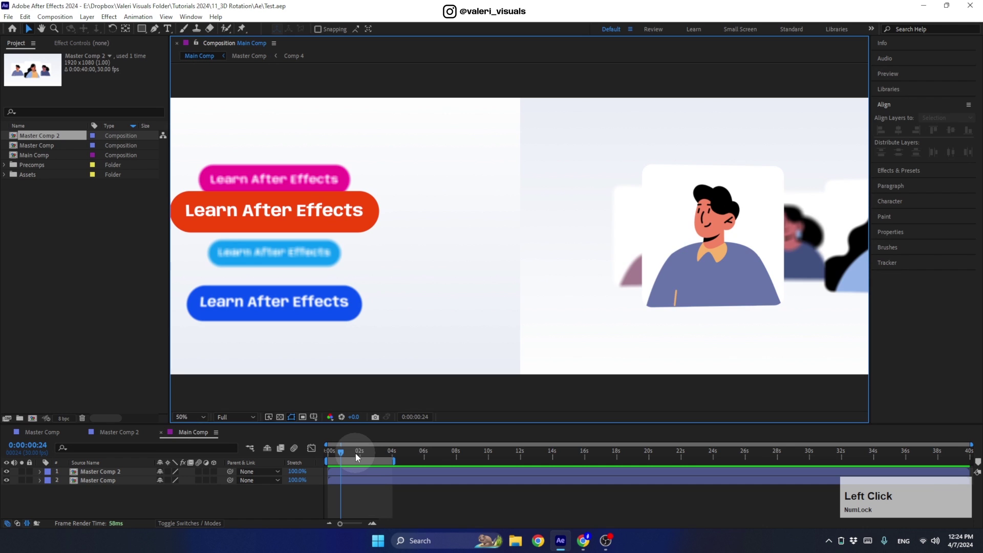
Play back the finished Main Comp animation from the first frame.
{"action": "mouse_move", "coordinate": [334, 455]}
{"action": "left_mouse_down"}
{"action": "mouse_move", "coordinate": [344, 454]}
{"action": "mouse_move", "coordinate": [328, 455]}
{"action": "left_mouse_up"}
{"action": "key", "text": "space"}
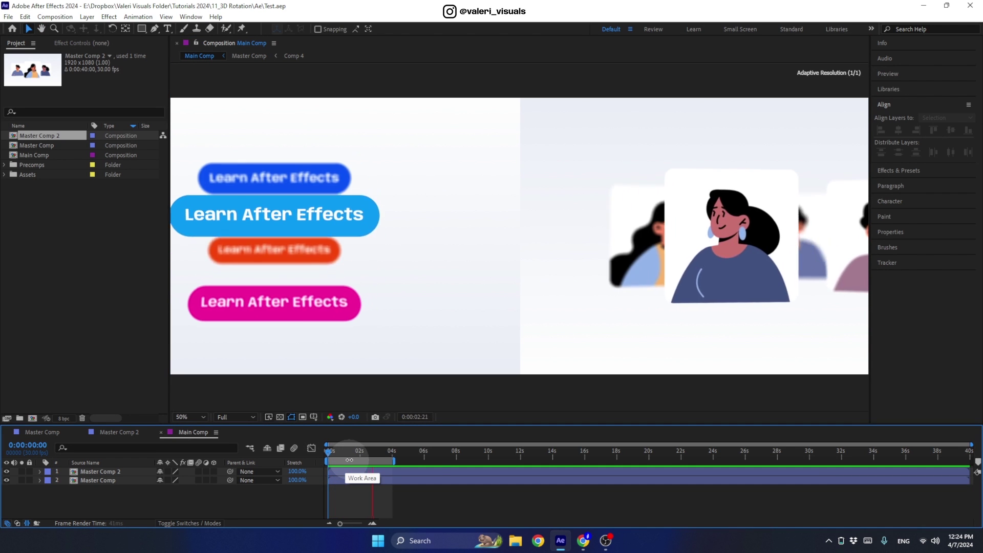
Switch to Chrome and view the Webtics branding post, the Design in Motion course page and the Motion Verse community challenge.
{"action": "left_click", "coordinate": [586, 541]}
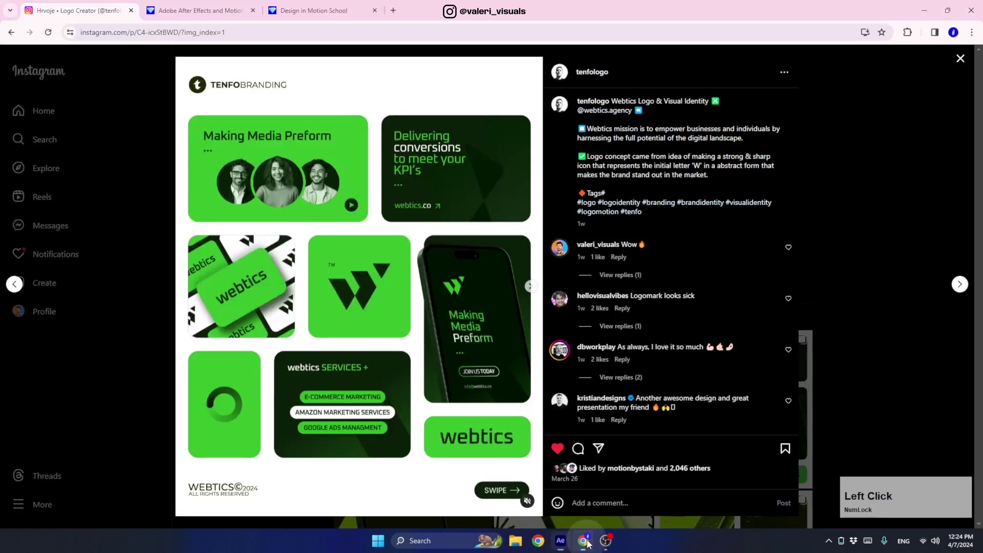
{"action": "left_click", "coordinate": [192, 16]}
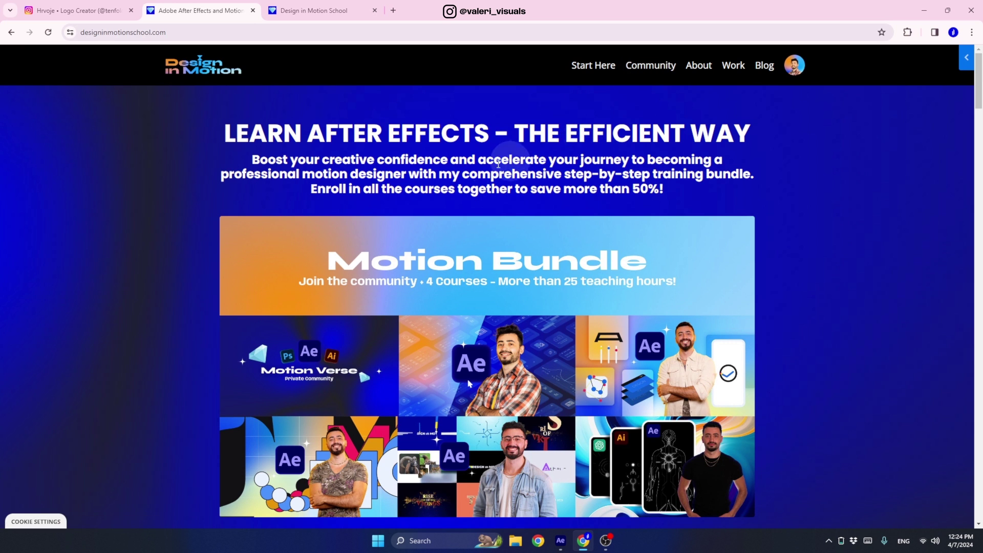
{"action": "left_click", "coordinate": [326, 11]}
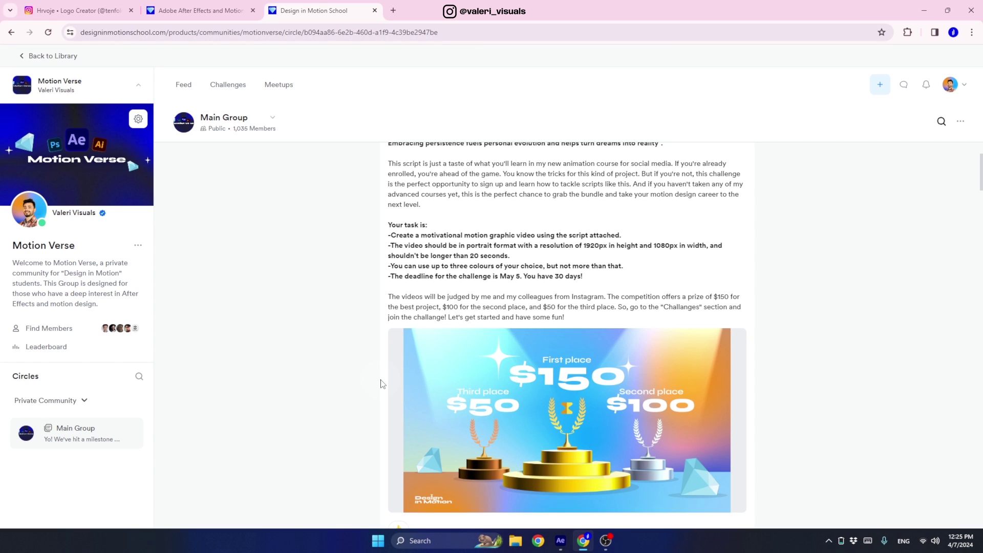
{"action": "left_click", "coordinate": [212, 16]}
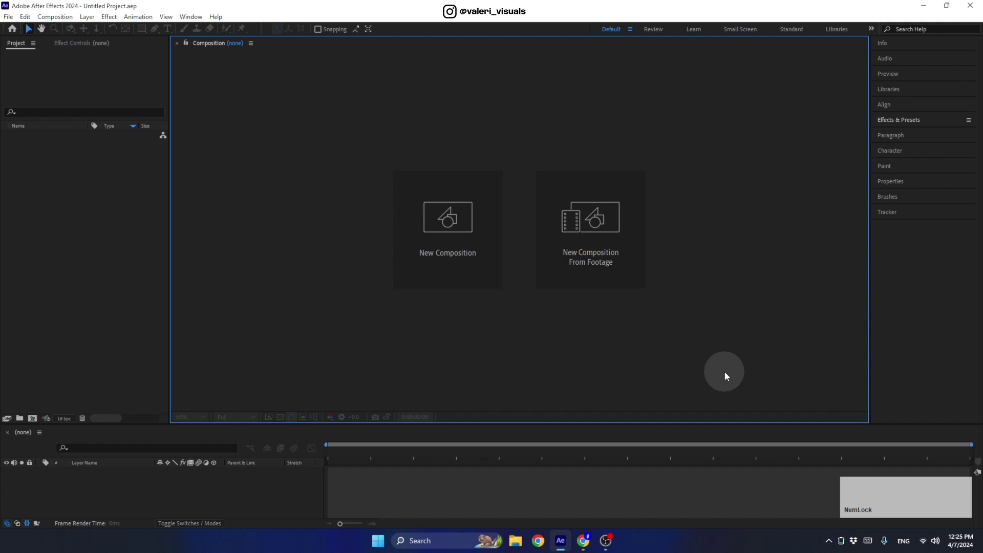
Create a composition named Master Comp with the Social Media Landscape HD 1920x1080 30 fps preset in After Effects.
{"action": "left_click", "coordinate": [455, 279]}
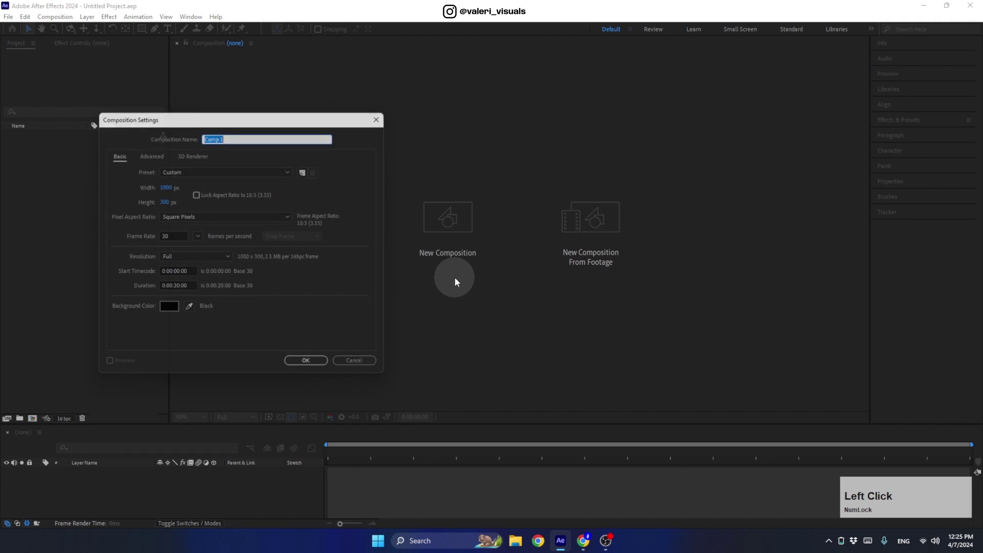
{"action": "type", "text": "Master"}
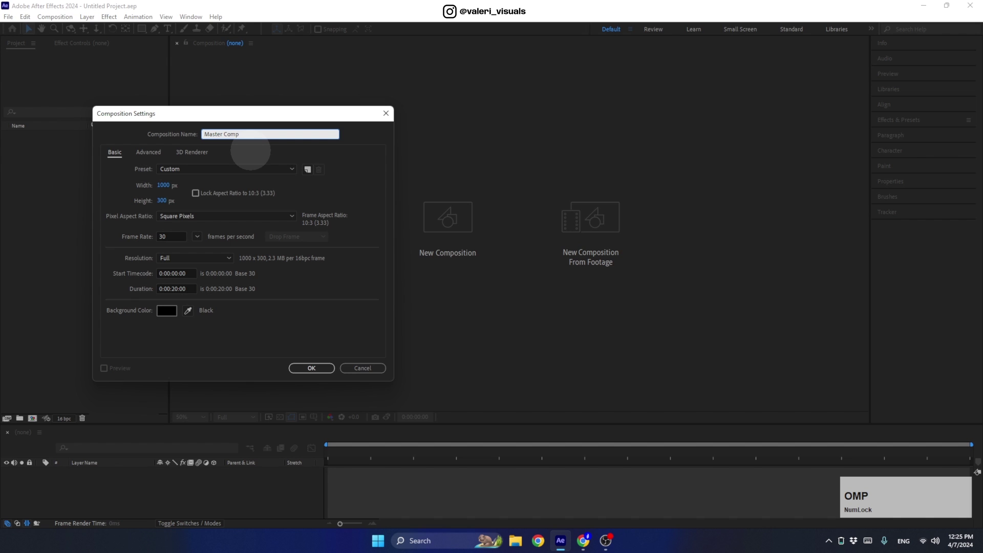
{"action": "left_click", "coordinate": [214, 168]}
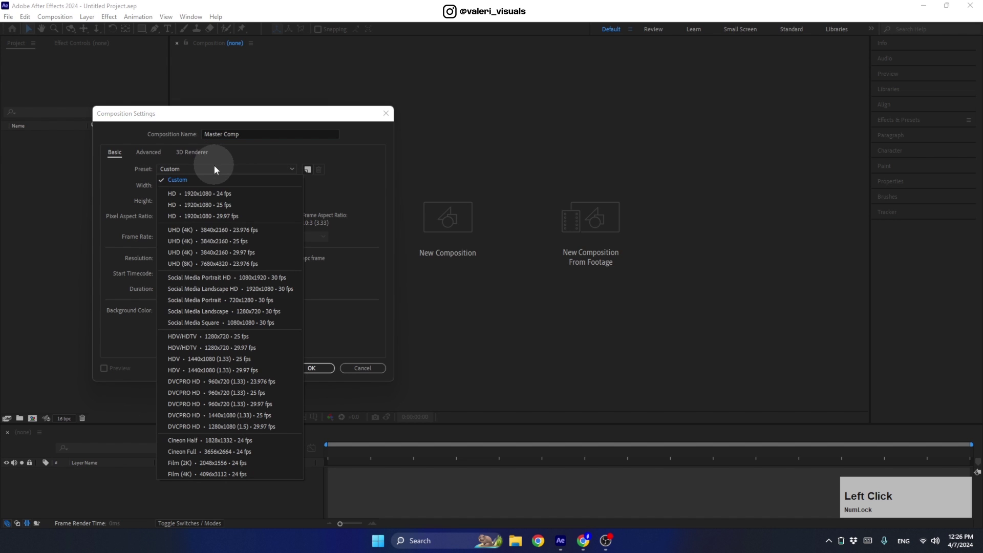
{"action": "left_click", "coordinate": [189, 289]}
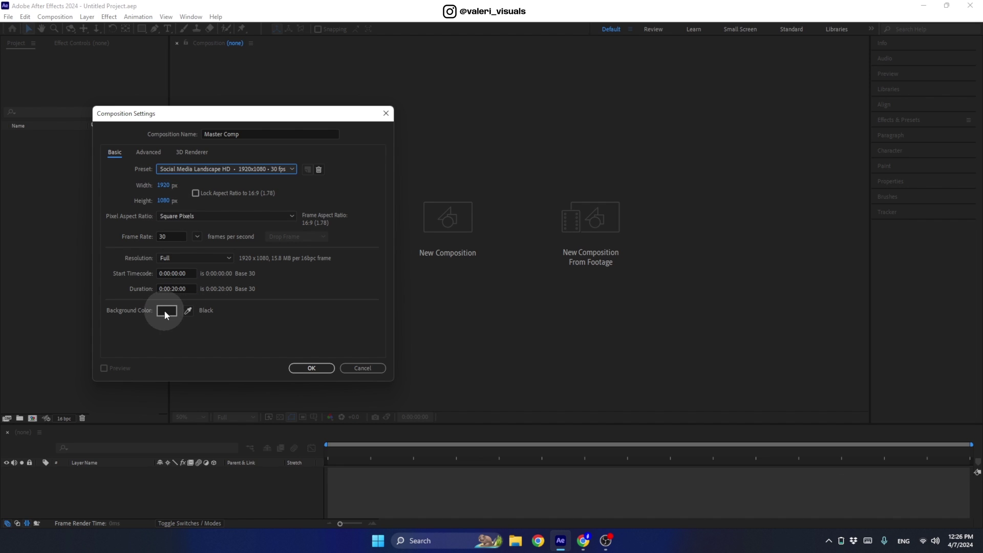
{"action": "left_click", "coordinate": [309, 369]}
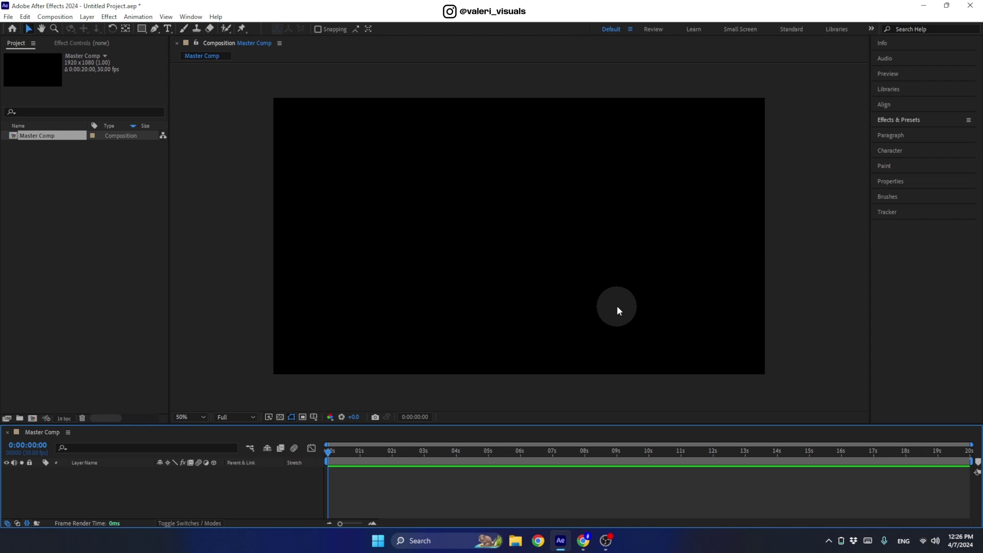
Add the 2D Text Box animation preset from the Shapes Elements collection to the empty composition.
{"action": "left_click", "coordinate": [887, 121]}
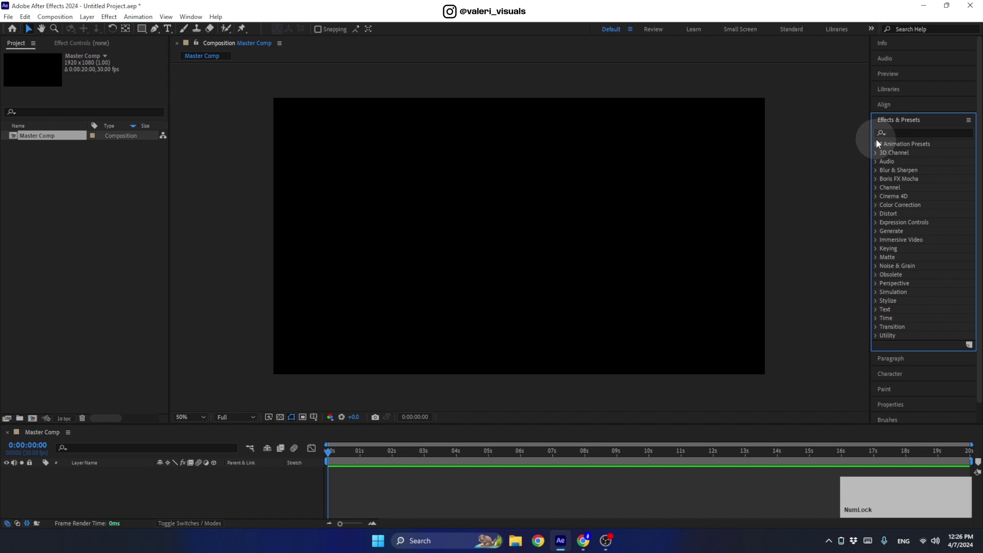
{"action": "left_click", "coordinate": [876, 144]}
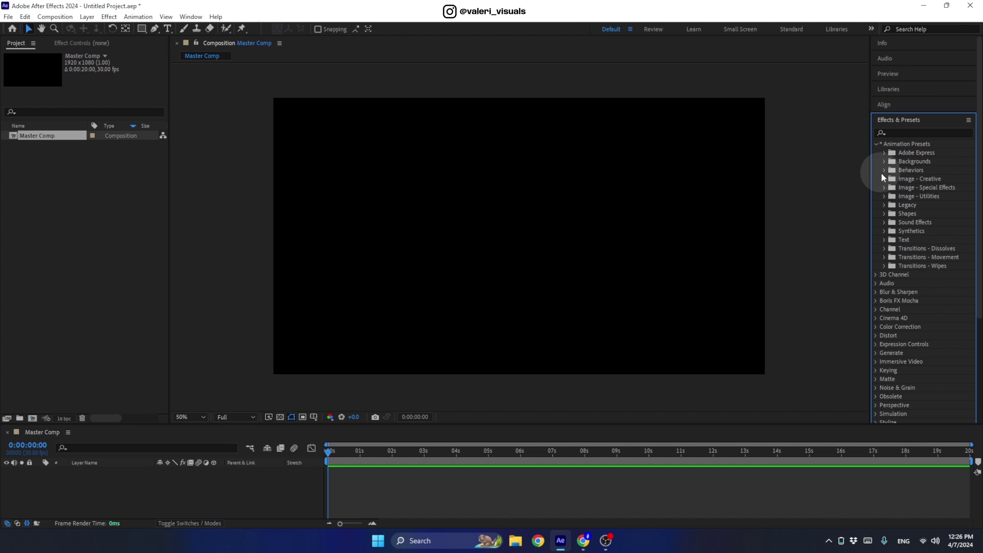
{"action": "left_click", "coordinate": [884, 213]}
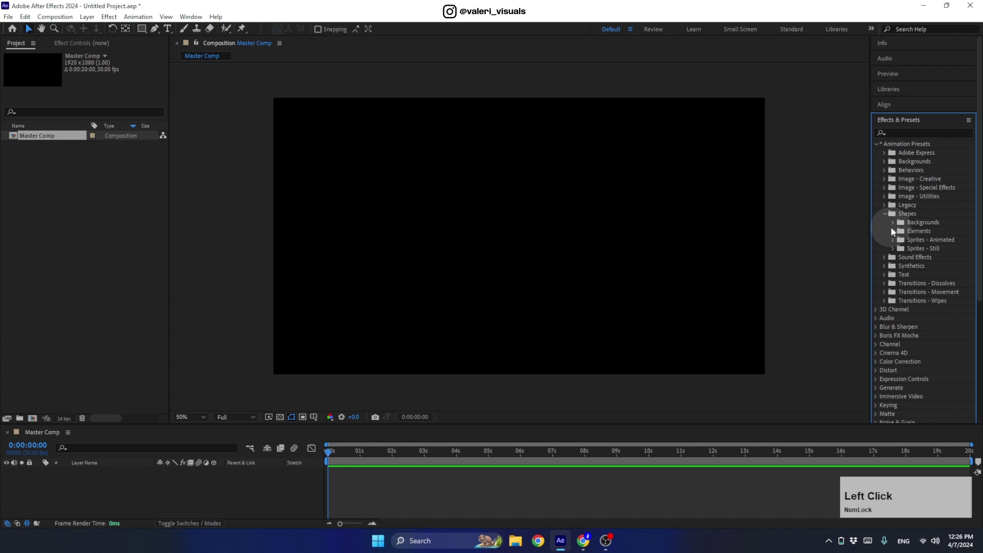
{"action": "left_click", "coordinate": [891, 227]}
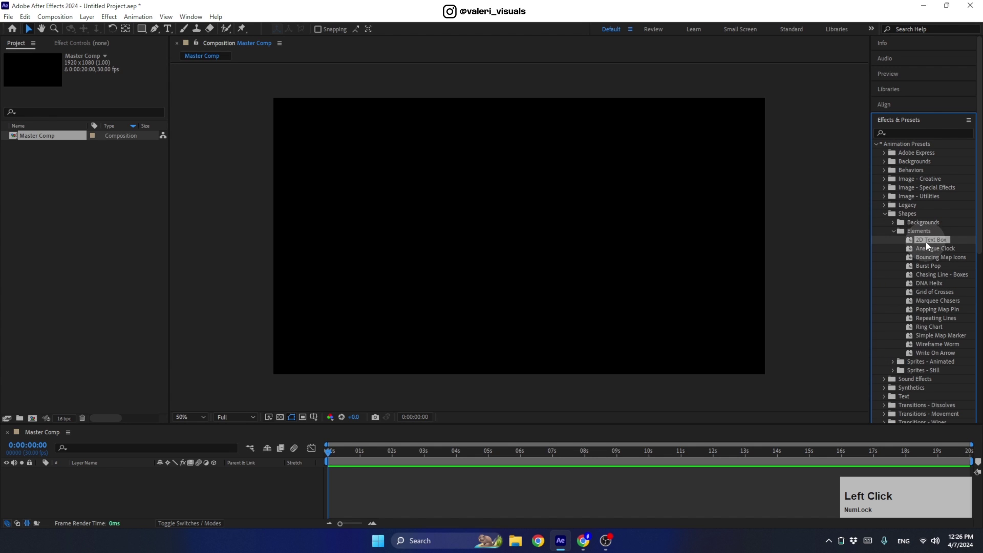
{"action": "left_click_drag", "start_coordinate": [927, 242], "coordinate": [488, 237]}
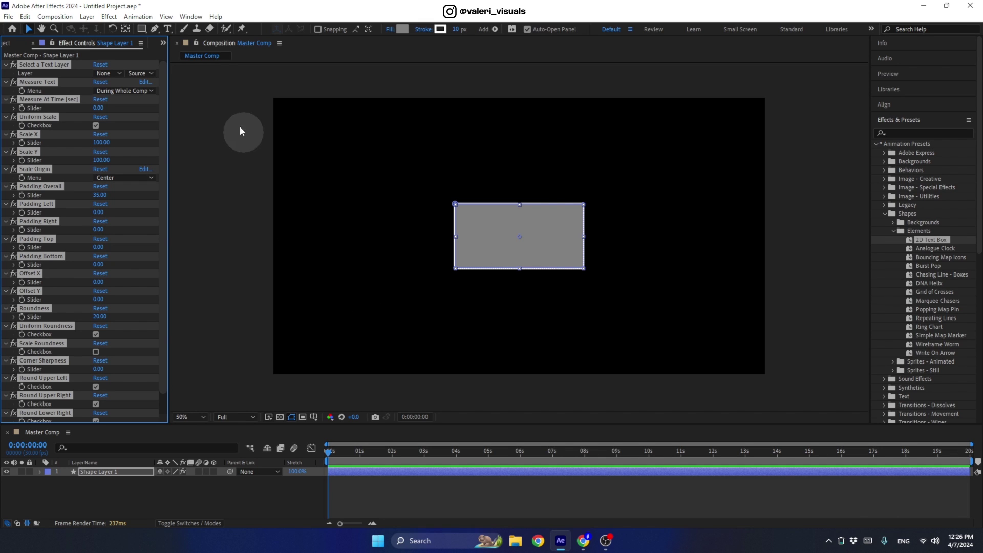
Create a text layer reading "After Effects" beside the text box shape.
{"action": "left_click", "coordinate": [167, 28]}
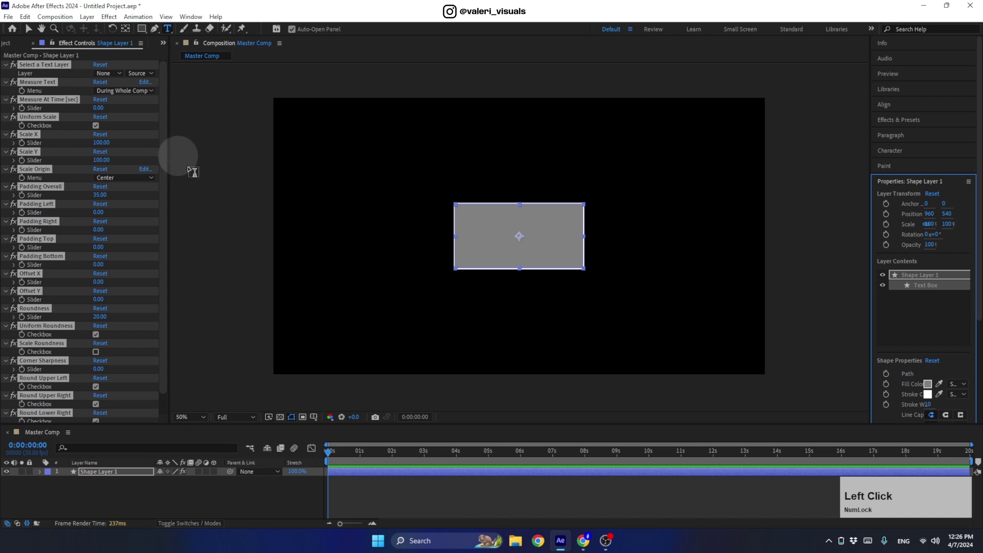
{"action": "left_click", "coordinate": [393, 232]}
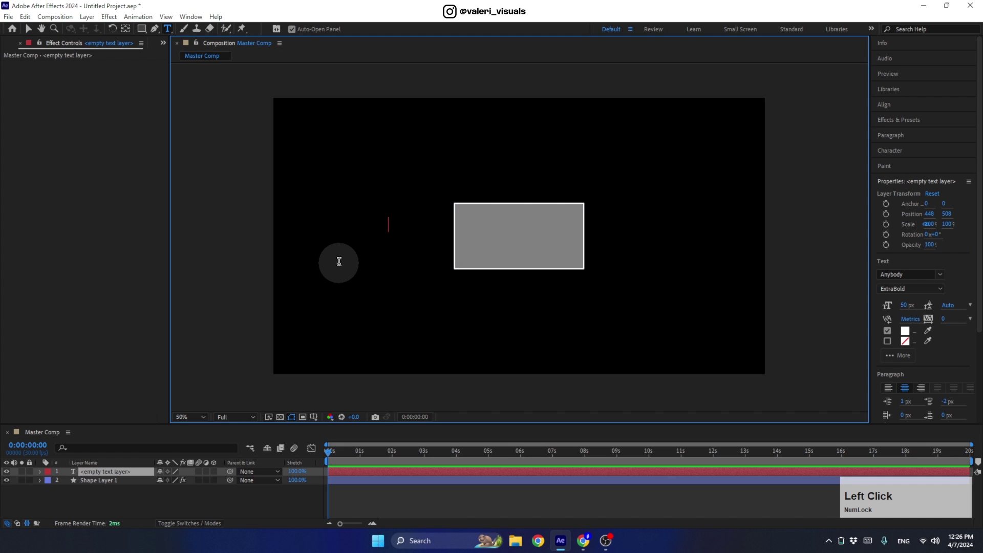
{"action": "type", "text": "After E"}
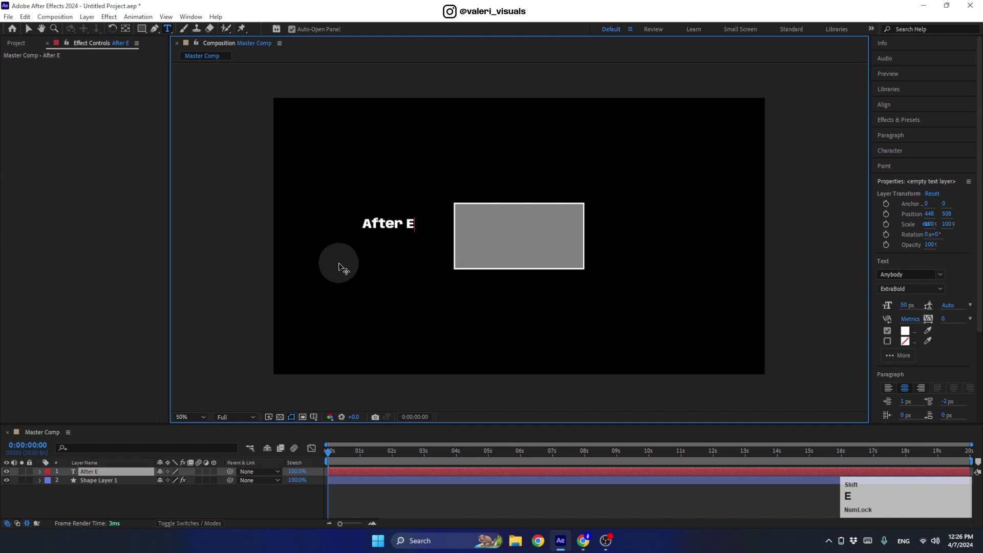
{"action": "type", "text": "ffects"}
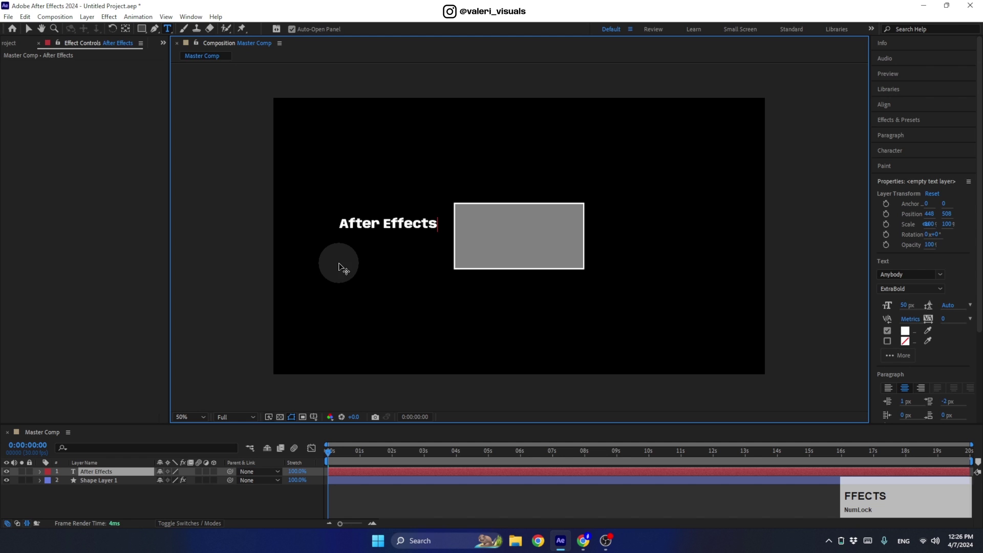
Centre the text's paragraph alignment and align its layer horizontally and vertically to the middle of the composition.
{"action": "triple_click", "coordinate": [365, 224]}
{"action": "left_click", "coordinate": [881, 135]}
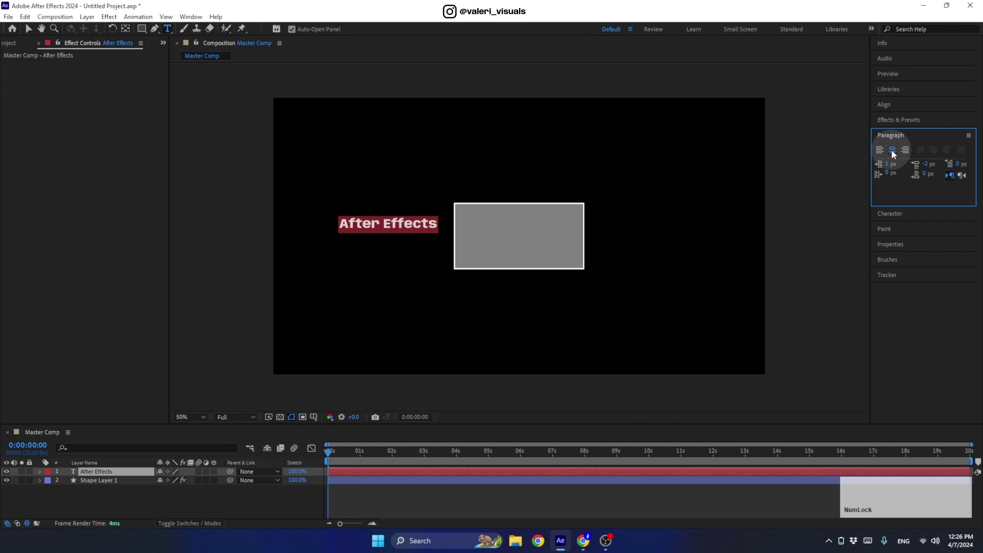
{"action": "left_click", "coordinate": [893, 151]}
{"action": "left_click", "coordinate": [884, 104]}
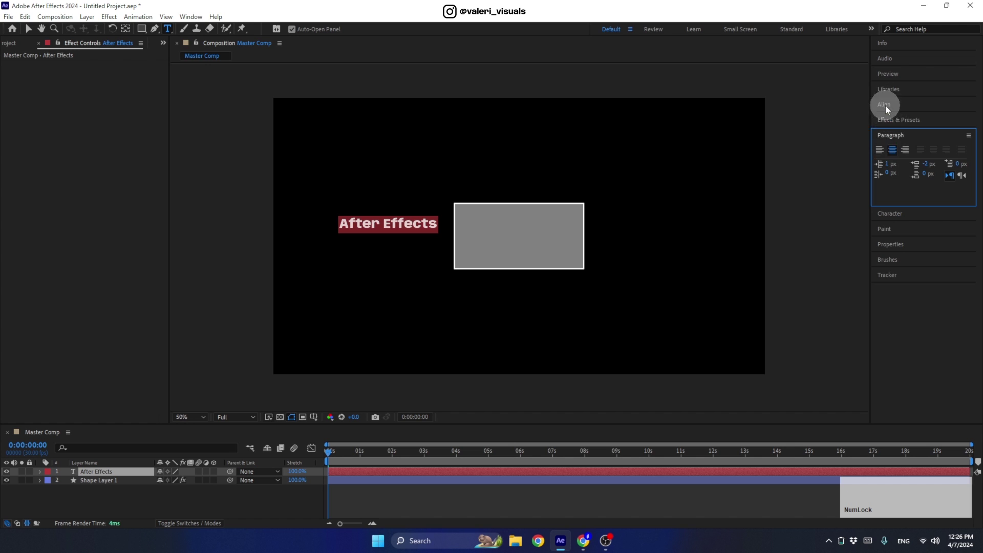
{"action": "left_click", "coordinate": [899, 130]}
{"action": "left_click", "coordinate": [952, 130]}
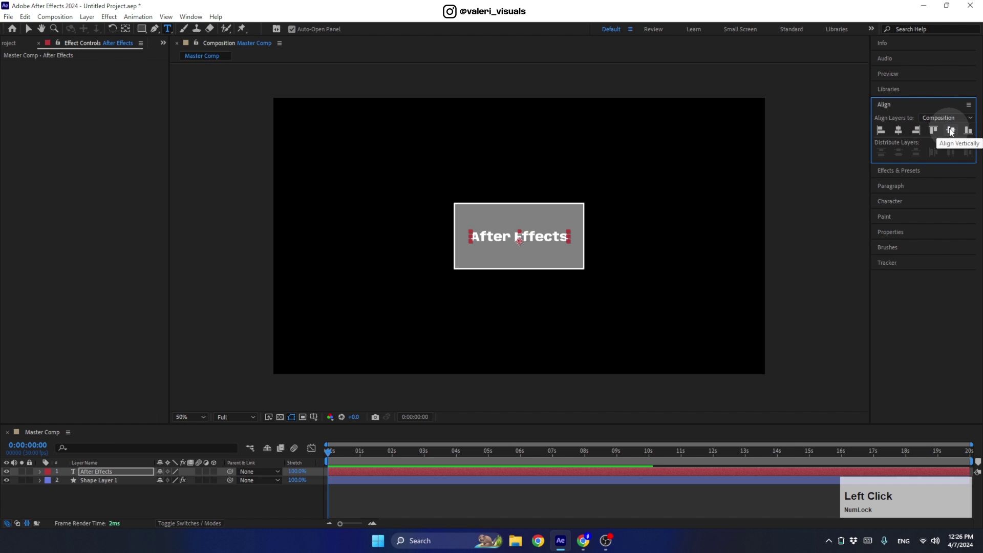
Link the text box shape to the After Effects text layer through its Select a Text Layer effect.
{"action": "left_click", "coordinate": [128, 484]}
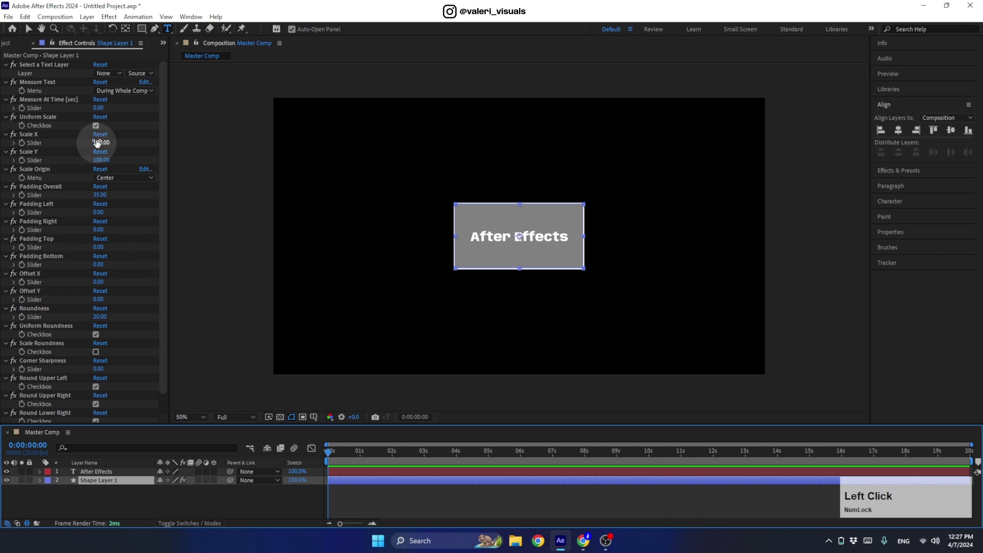
{"action": "left_click", "coordinate": [105, 74]}
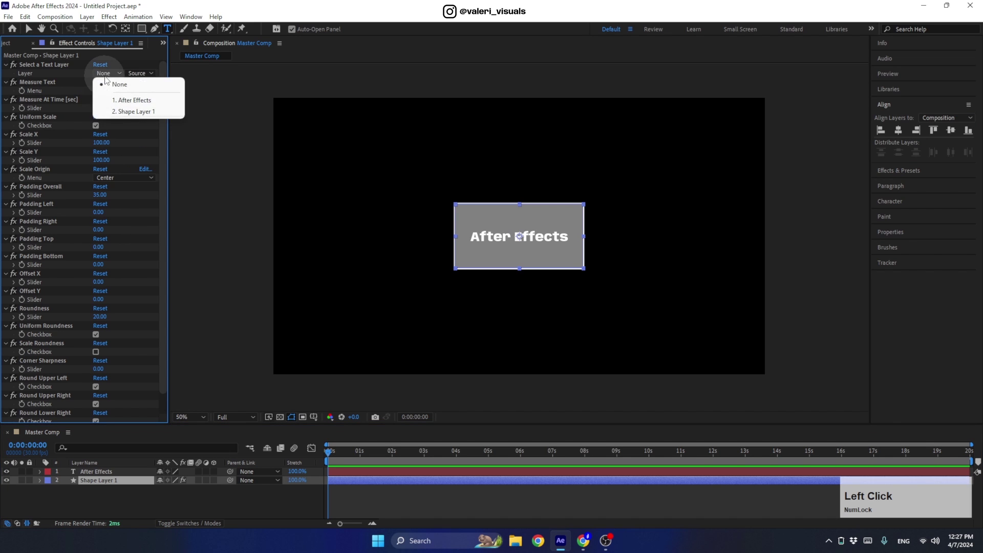
{"action": "left_click", "coordinate": [124, 101]}
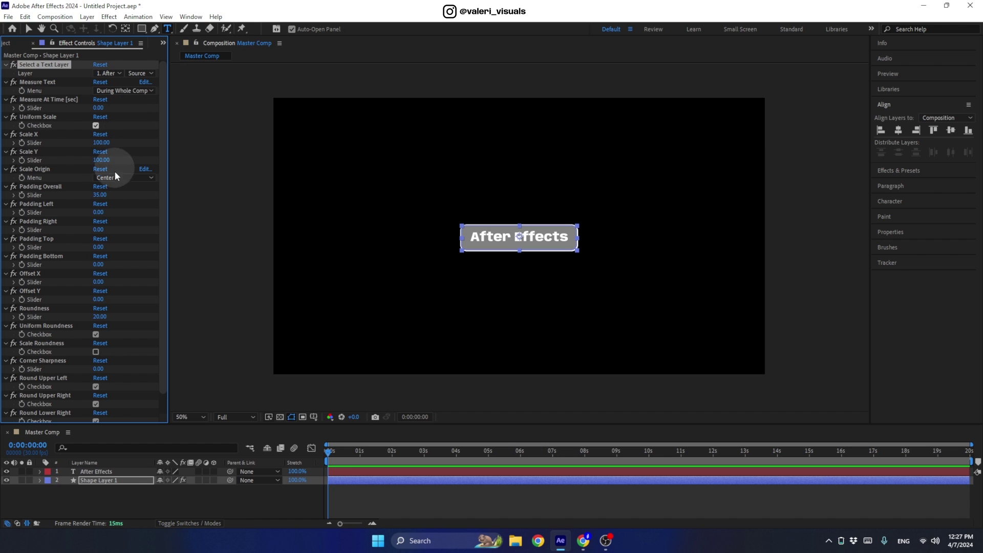
Set the text box's Padding Overall to 65 and its Roundness to 95.
{"action": "mouse_move", "coordinate": [97, 195]}
{"action": "left_mouse_down"}
{"action": "mouse_move", "coordinate": [132, 195]}
{"action": "mouse_move", "coordinate": [116, 195]}
{"action": "left_mouse_up"}
{"action": "left_click", "coordinate": [99, 196]}
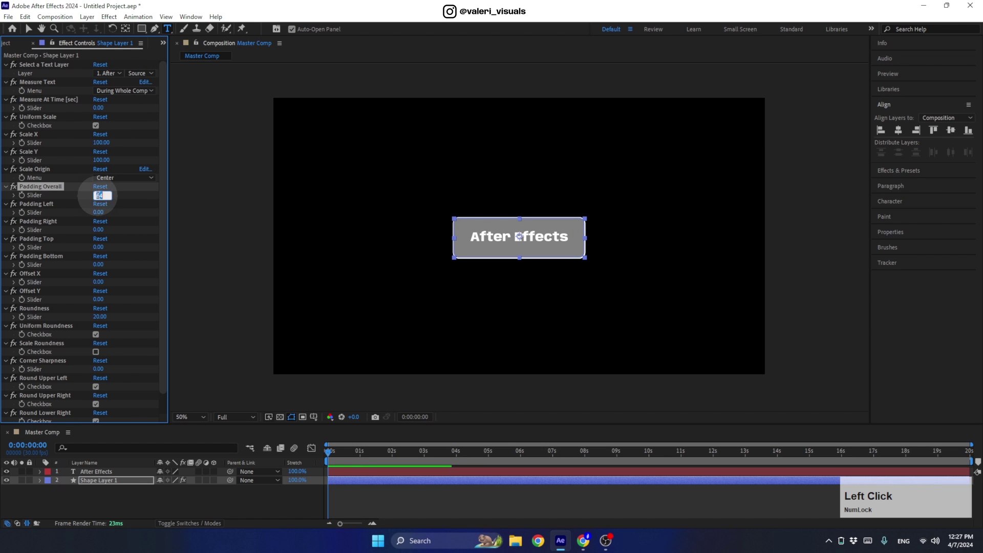
{"action": "type", "text": "65"}
{"action": "key", "text": "Return"}
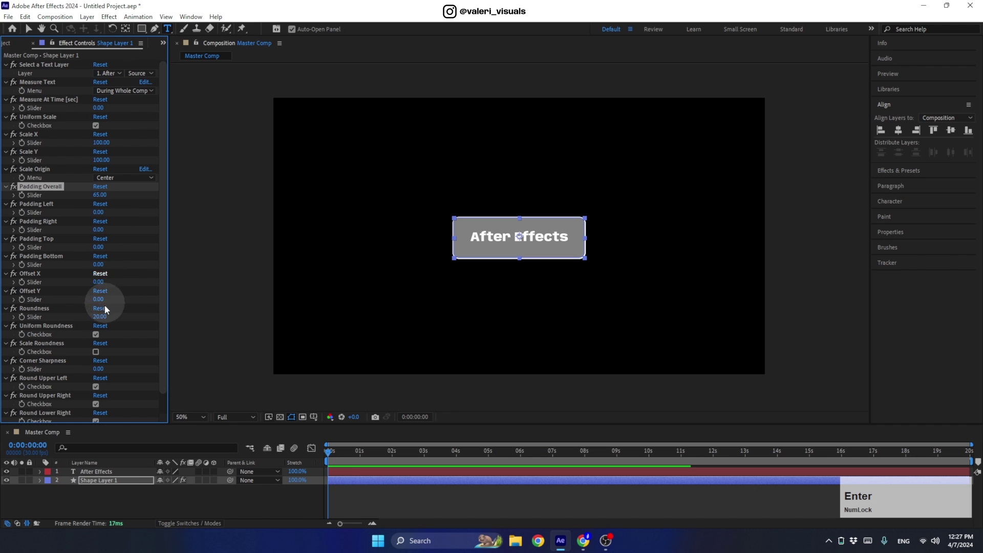
{"action": "mouse_move", "coordinate": [102, 320]}
{"action": "left_mouse_down"}
{"action": "mouse_move", "coordinate": [125, 318]}
{"action": "mouse_move", "coordinate": [111, 323]}
{"action": "left_mouse_up"}
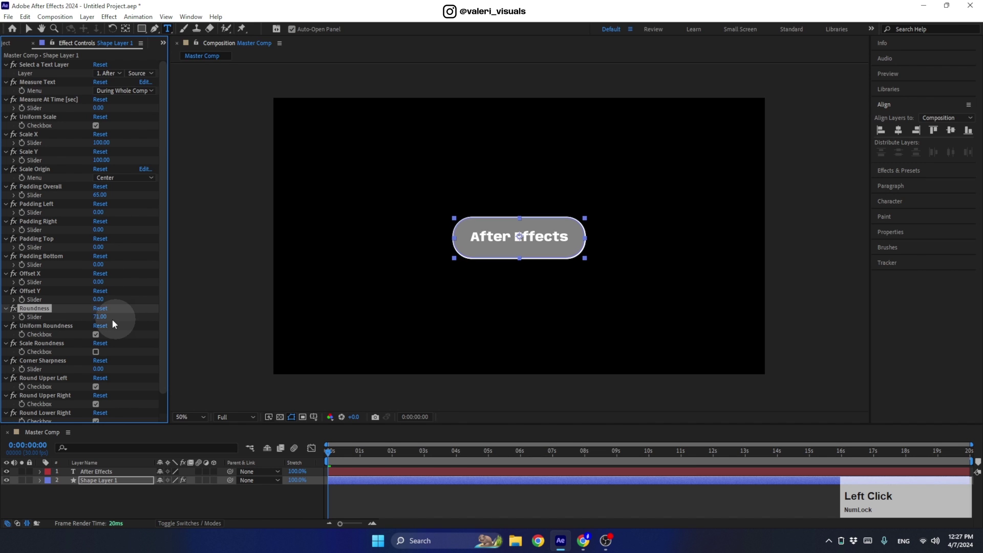
{"action": "type", "text": "95"}
{"action": "key", "text": "Return"}
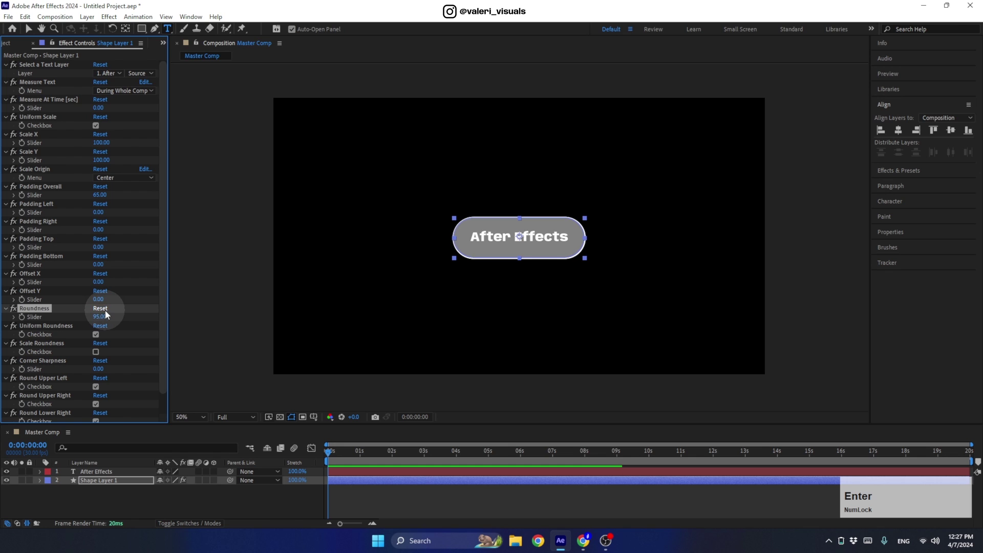
Change the text box's fill colour to bright blue, 0041FC.
{"action": "left_click", "coordinate": [142, 29]}
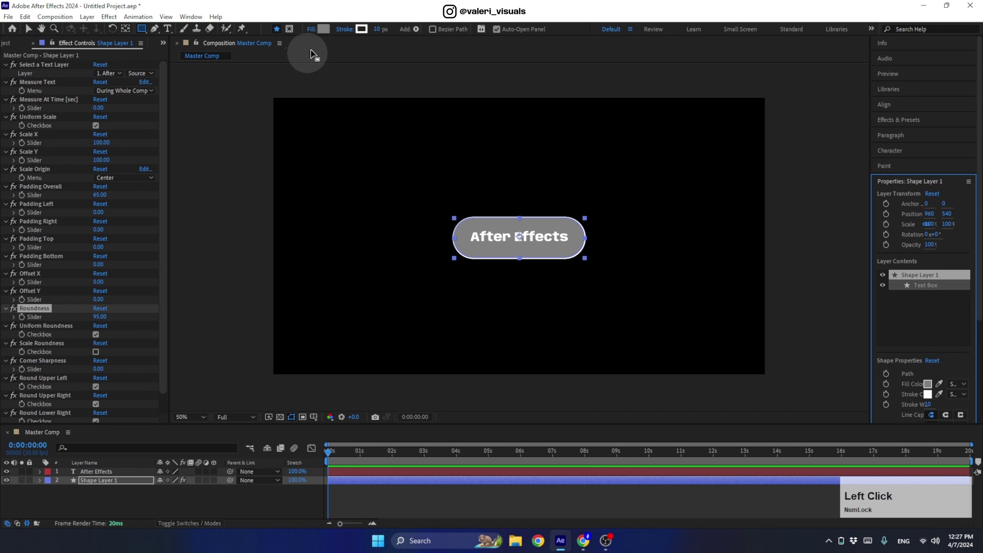
{"action": "left_click", "coordinate": [323, 29]}
{"action": "left_click_drag", "start_coordinate": [324, 169], "coordinate": [325, 147]}
{"action": "left_click", "coordinate": [290, 119]}
{"action": "left_click", "coordinate": [314, 100]}
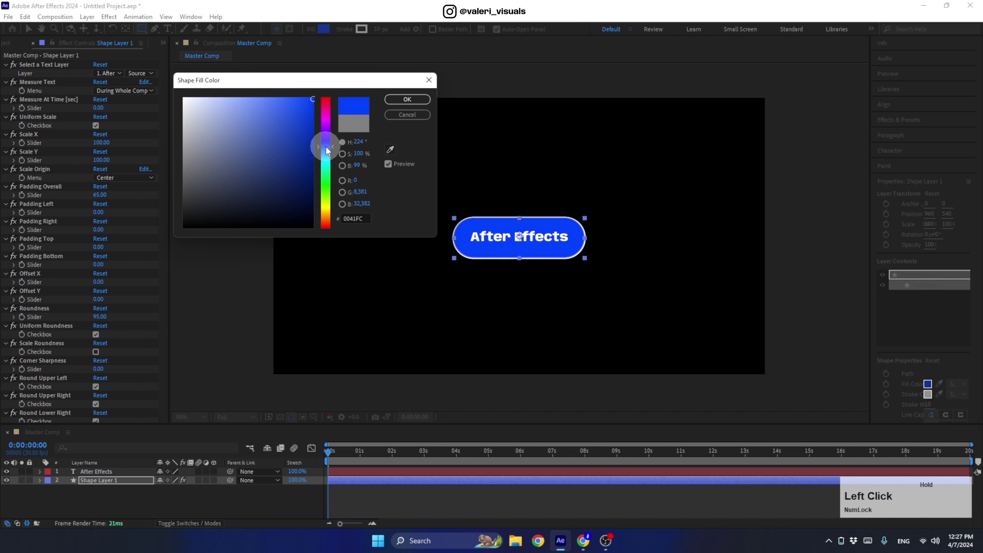
{"action": "left_click", "coordinate": [405, 100]}
Set the text box's stroke to None.
{"action": "left_click", "coordinate": [361, 29]}
{"action": "left_click", "coordinate": [324, 99]}
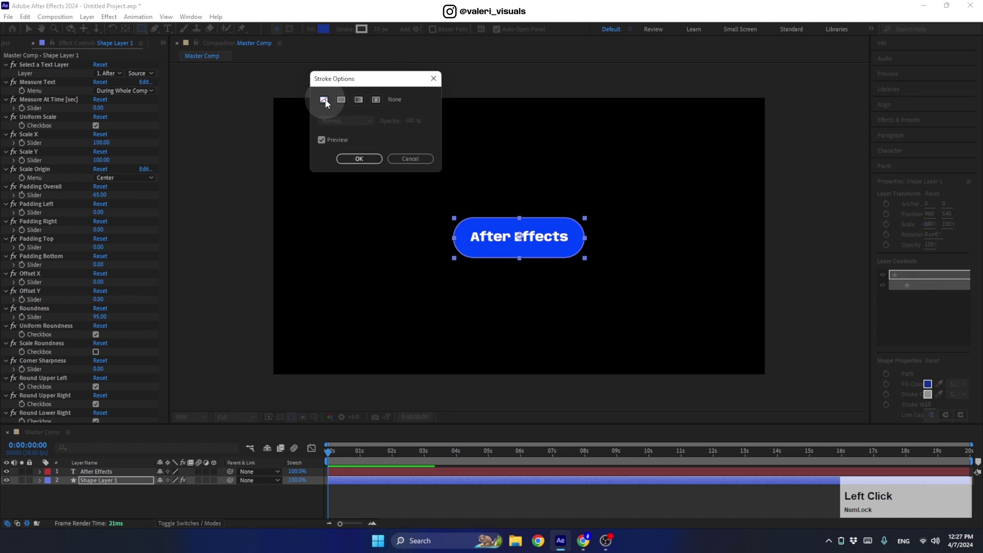
{"action": "left_click", "coordinate": [361, 159]}
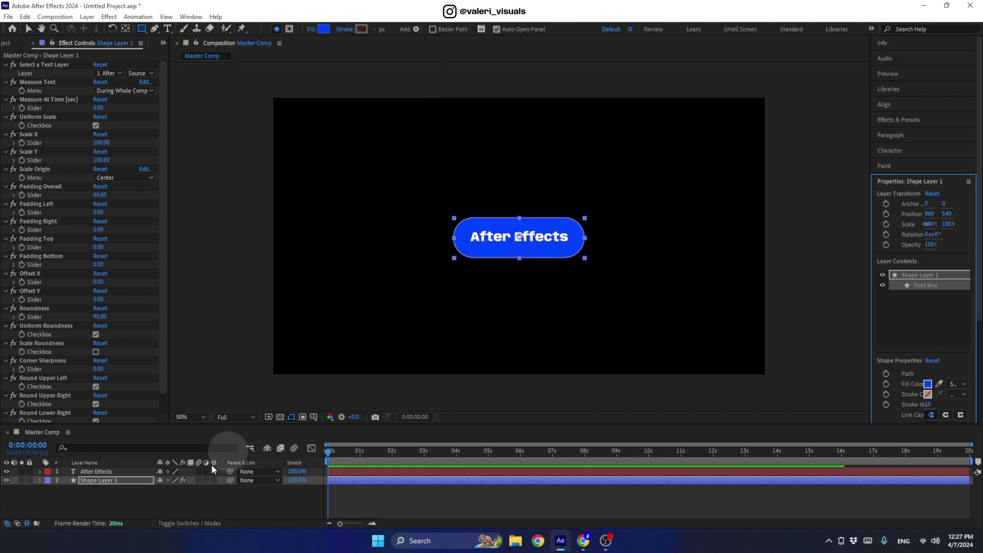
Change the After Effects text layer's wording to "Learn After Effects".
{"action": "double_click", "coordinate": [108, 472]}
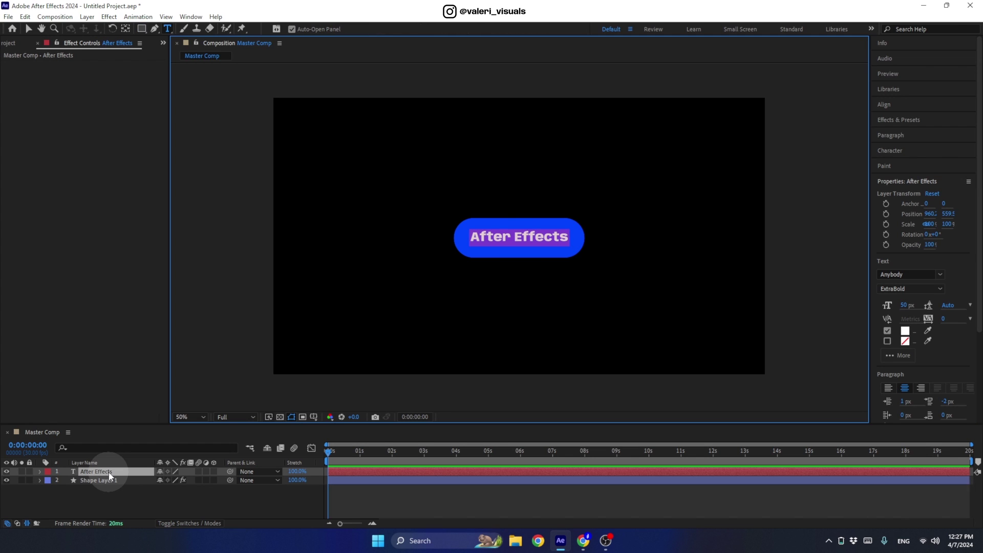
{"action": "type", "text": "Lear"}
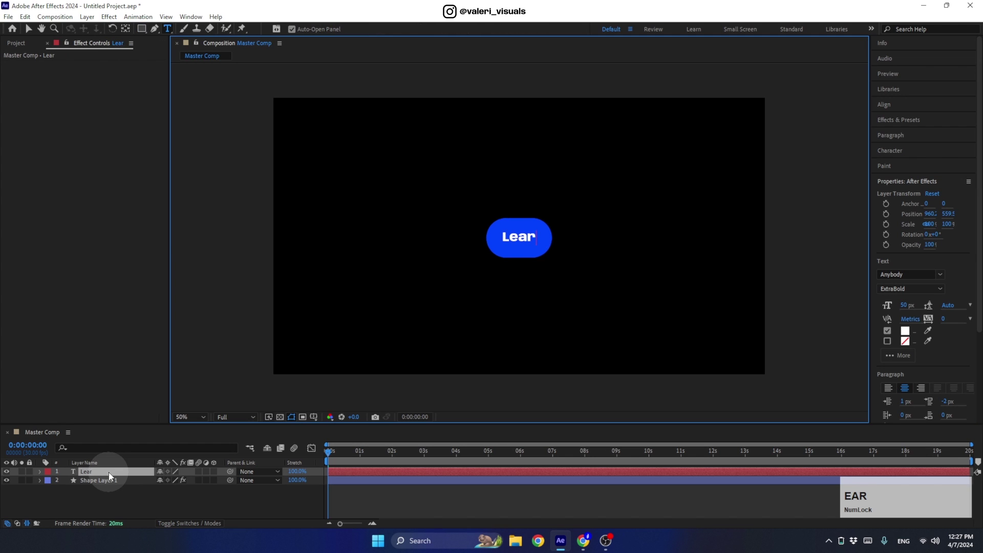
{"action": "type", "text": "n After Effects"}
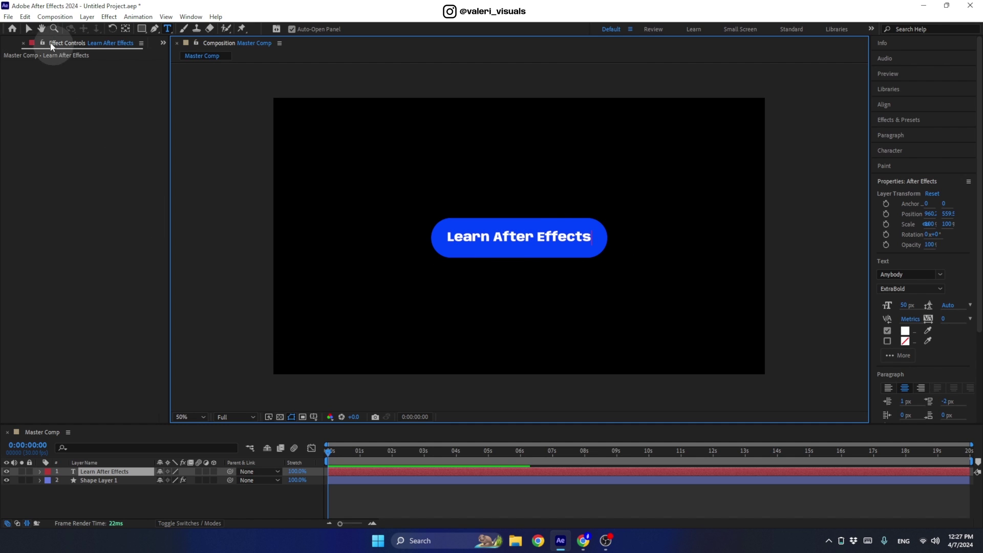
{"action": "left_click", "coordinate": [29, 29]}
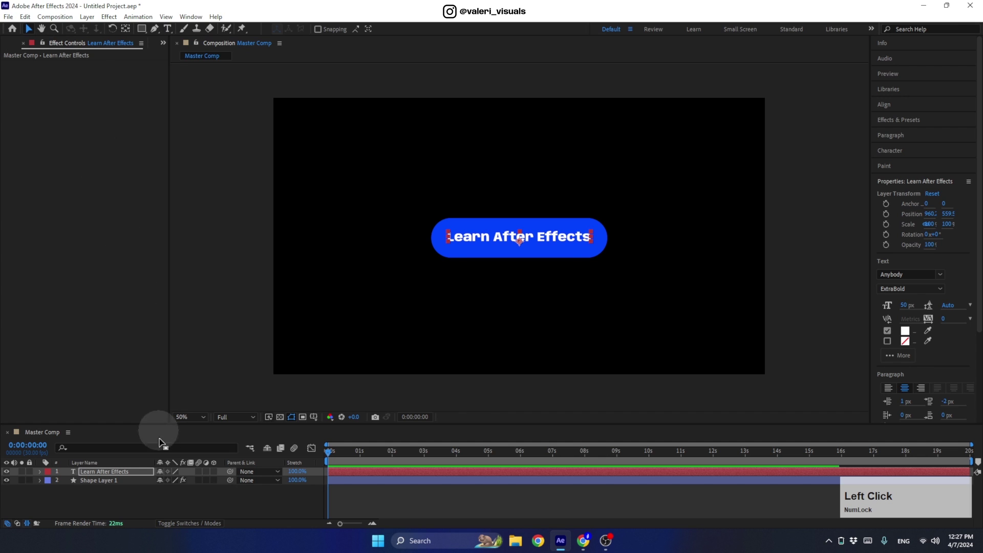
Pre-compose the text layer and Shape Layer 1 together into a new composition named Comp 1.
{"action": "left_click_drag", "start_coordinate": [169, 492], "coordinate": [58, 459]}
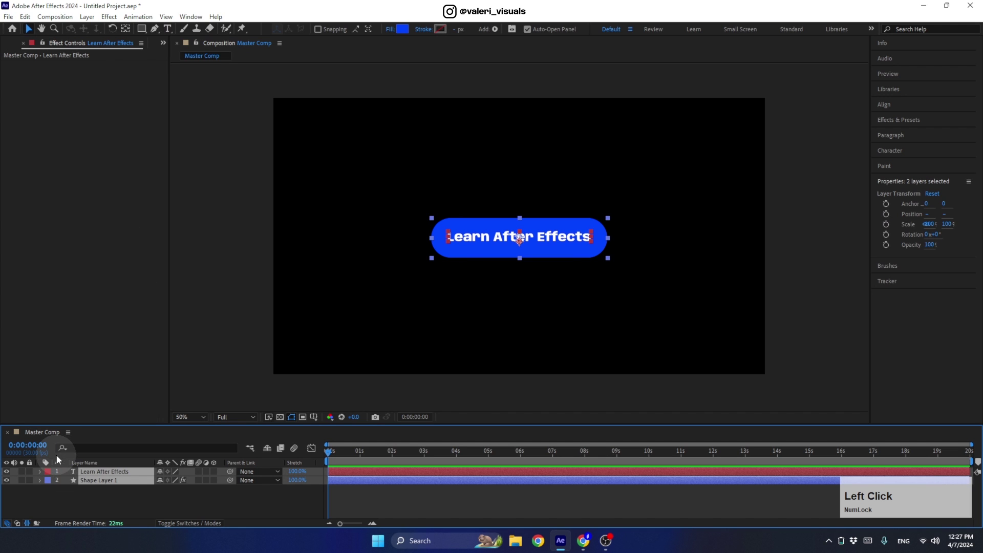
{"action": "right_click", "coordinate": [100, 475]}
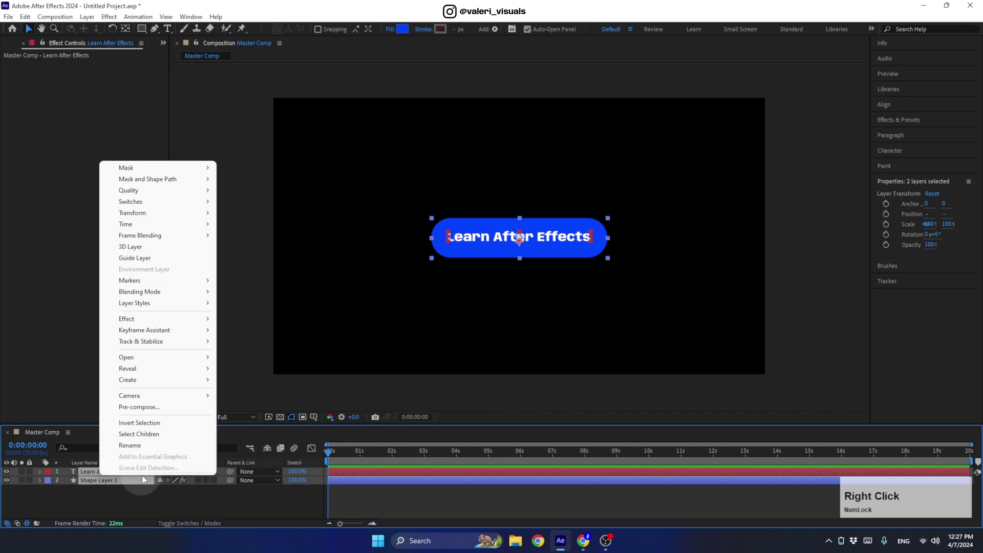
{"action": "left_click", "coordinate": [133, 408]}
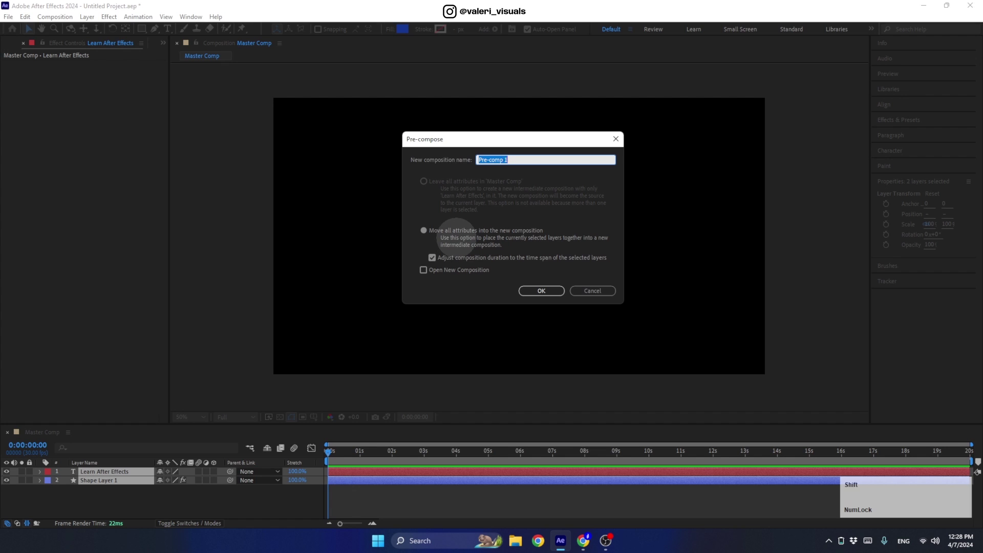
{"action": "type", "text": "Comp"}
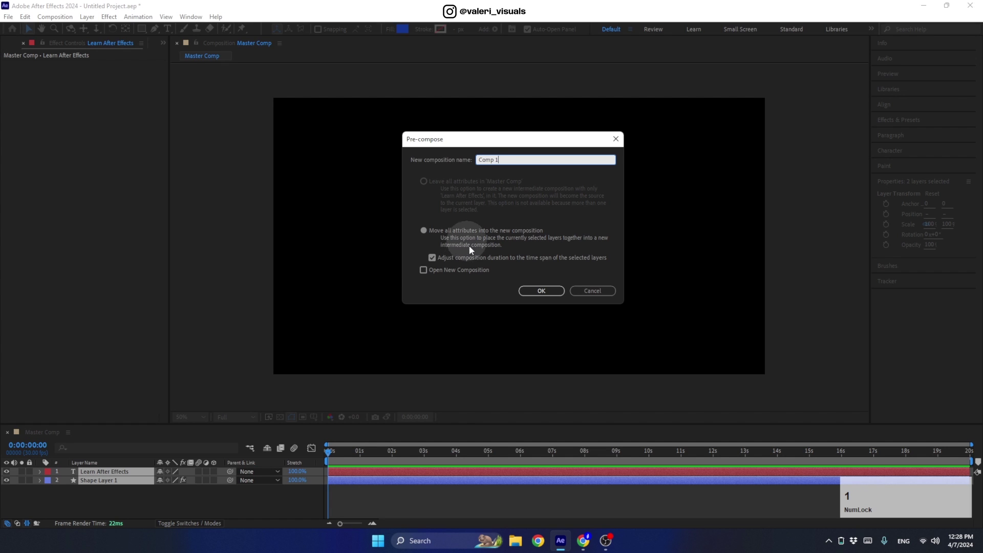
{"action": "type", "text": " 1"}
{"action": "left_click", "coordinate": [535, 291]}
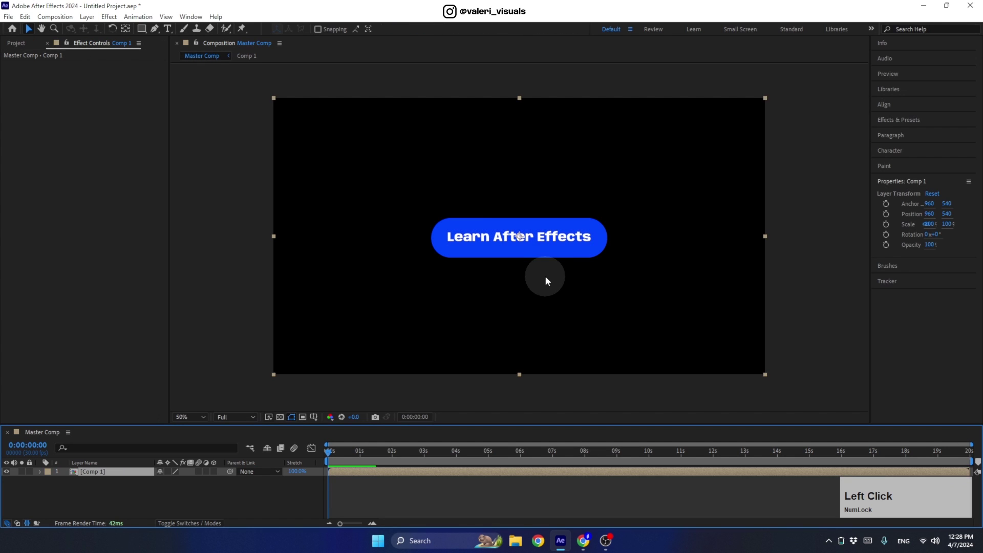
Open Comp 1 and set its composition size to 1000 px wide by 300 px high.
{"action": "double_click", "coordinate": [112, 472]}
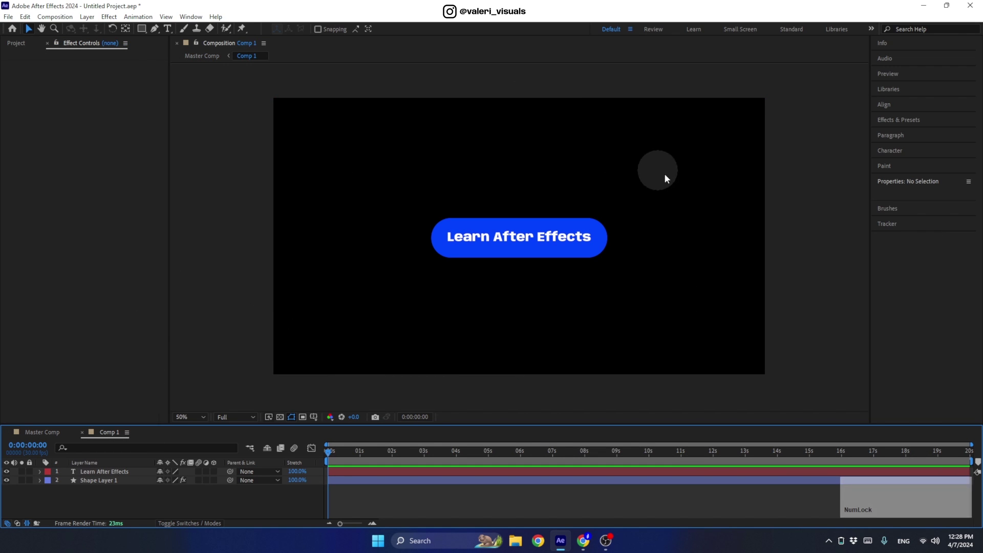
{"action": "key", "text": "ctrl+k"}
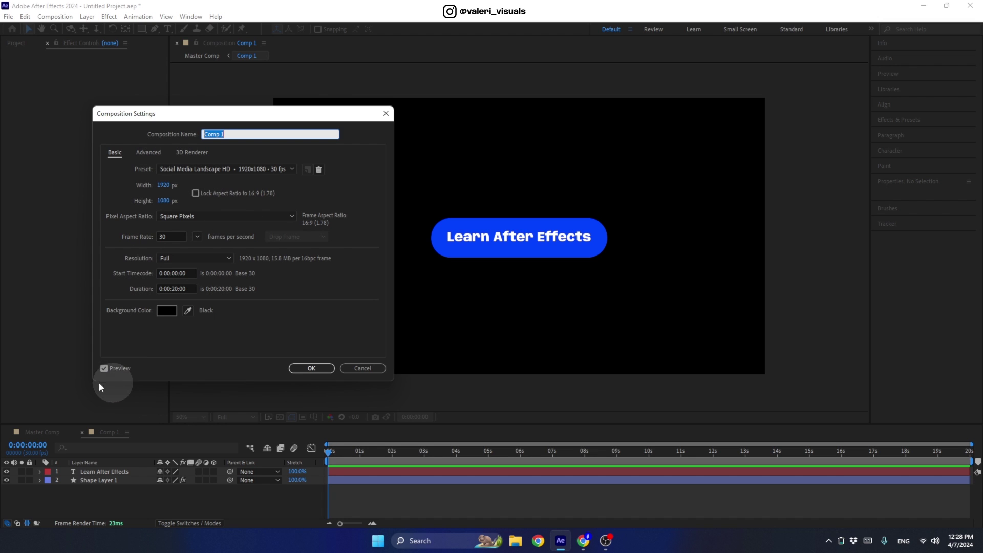
{"action": "left_click_drag", "start_coordinate": [164, 186], "coordinate": [111, 184]}
{"action": "type", "text": "10"}
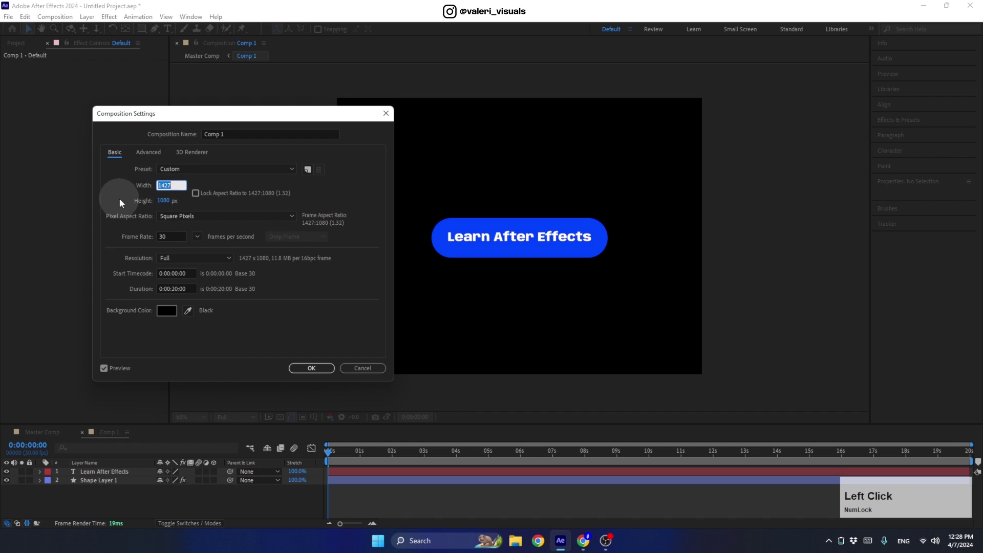
{"action": "type", "text": "00"}
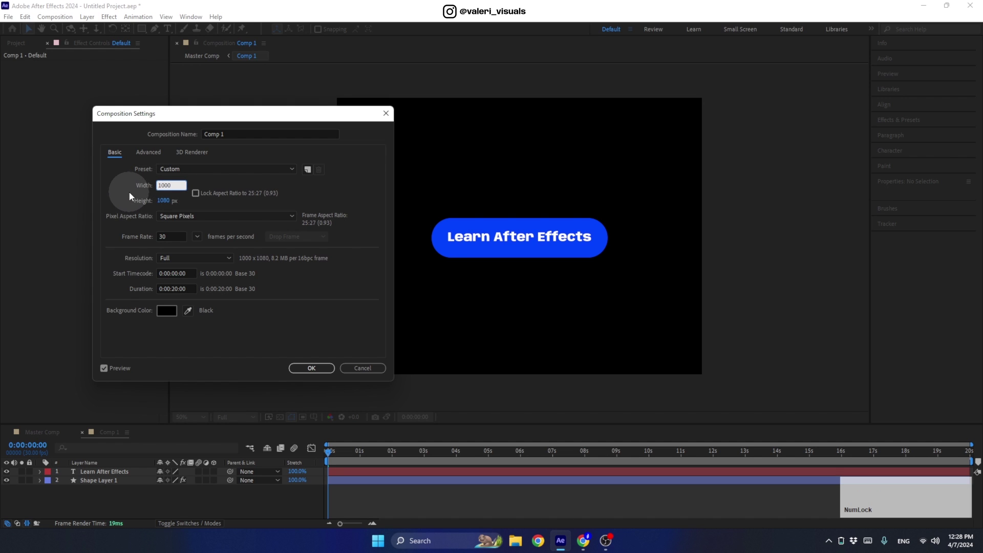
{"action": "left_click", "coordinate": [129, 191]}
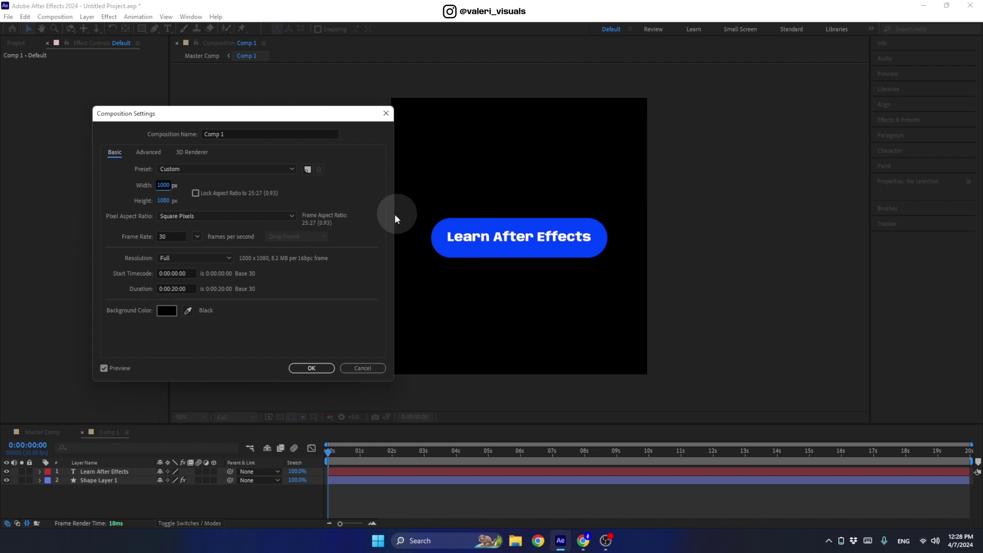
{"action": "left_click_drag", "start_coordinate": [163, 204], "coordinate": [133, 201]}
{"action": "type", "text": "300"}
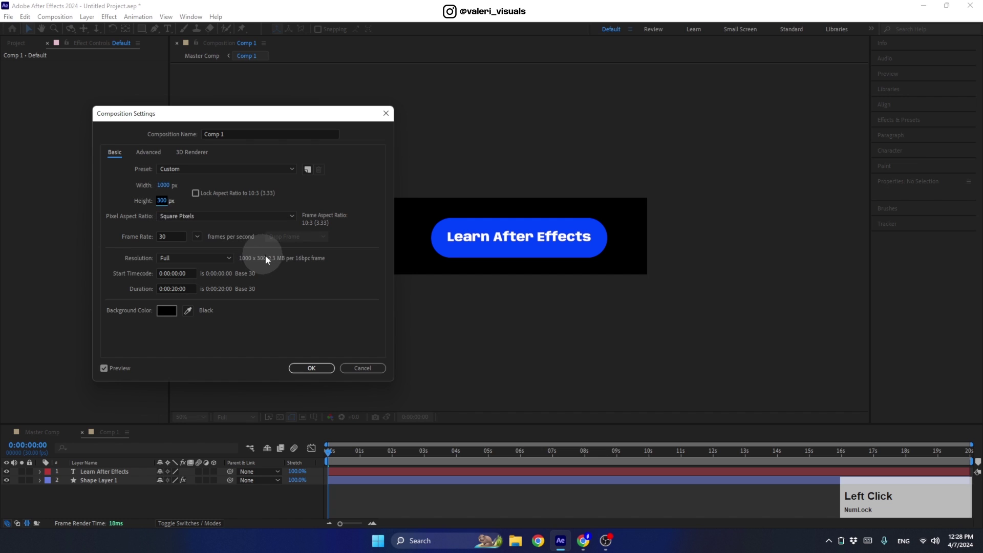
{"action": "left_click", "coordinate": [312, 369]}
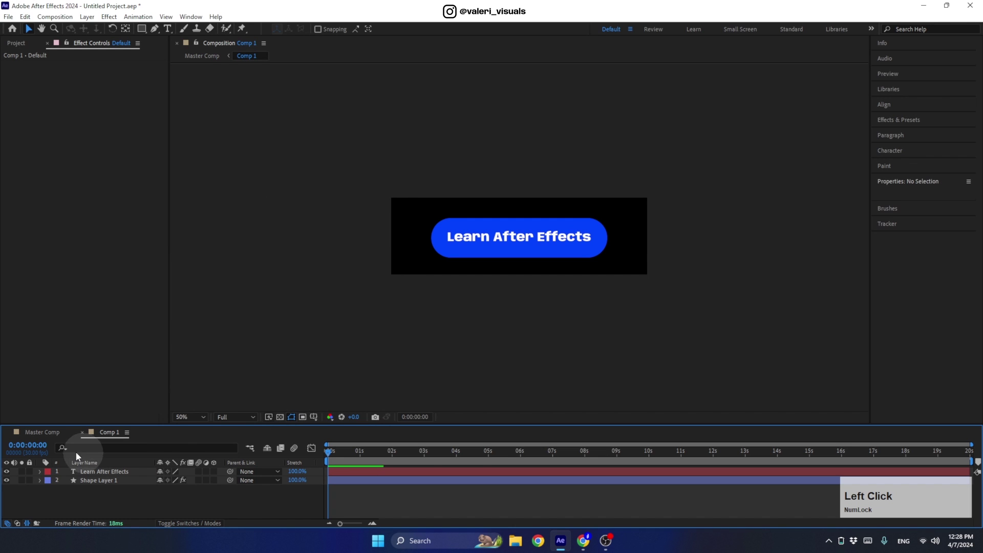
Return to Master Comp and duplicate Comp 1 three times in the project.
{"action": "left_click", "coordinate": [44, 433]}
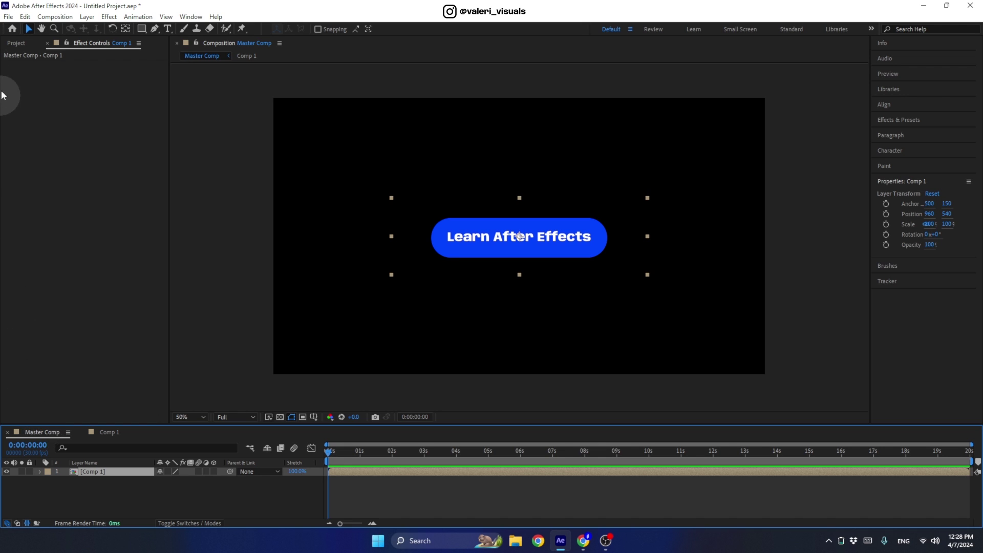
{"action": "left_click", "coordinate": [13, 44]}
{"action": "left_click", "coordinate": [33, 147]}
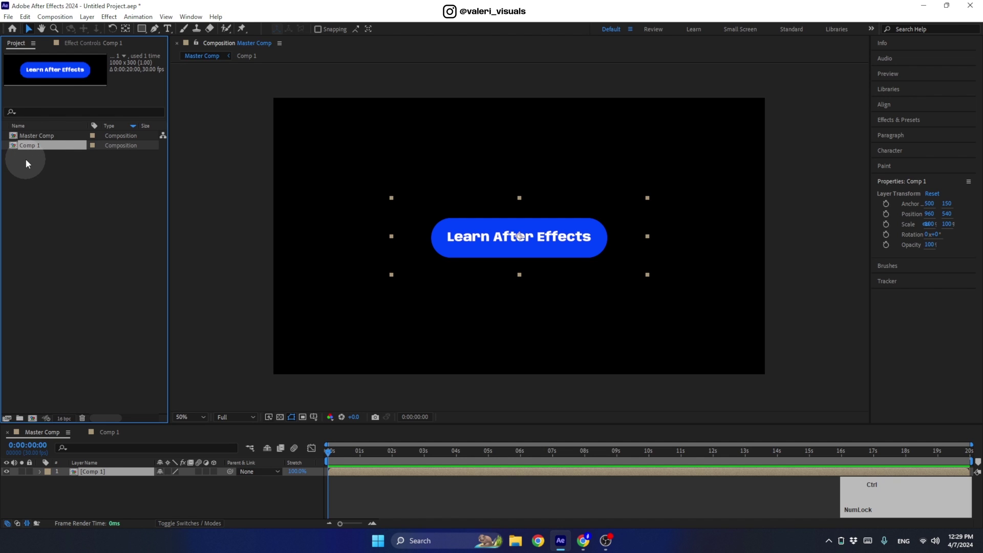
{"action": "key", "text": "ctrl+d"}
{"action": "key", "text": "ctrl+d"}
{"action": "key", "text": "ctrl+d"}
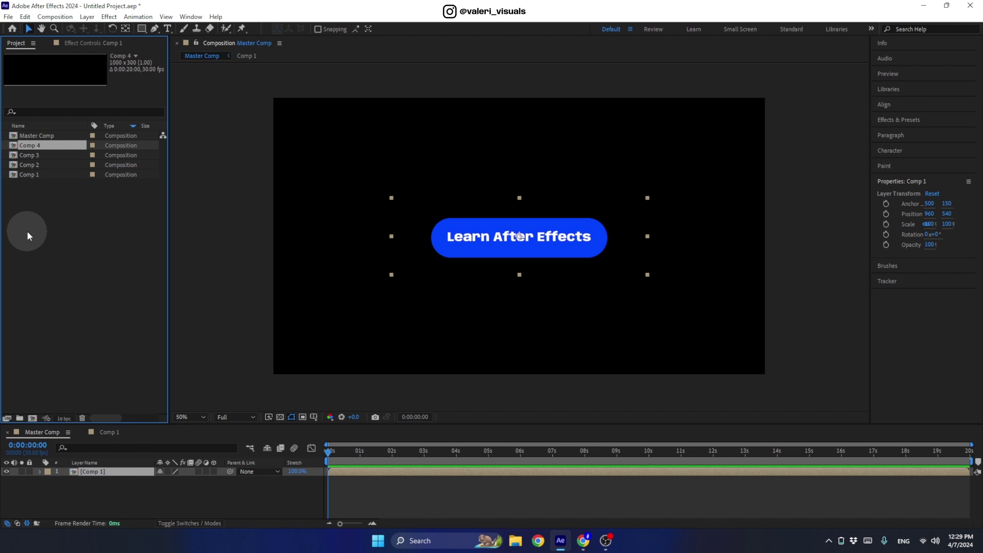
Open Comp 2, Comp 3 and Comp 4 together and change the text box fill in Comp 2 to purple.
{"action": "left_click", "coordinate": [40, 165]}
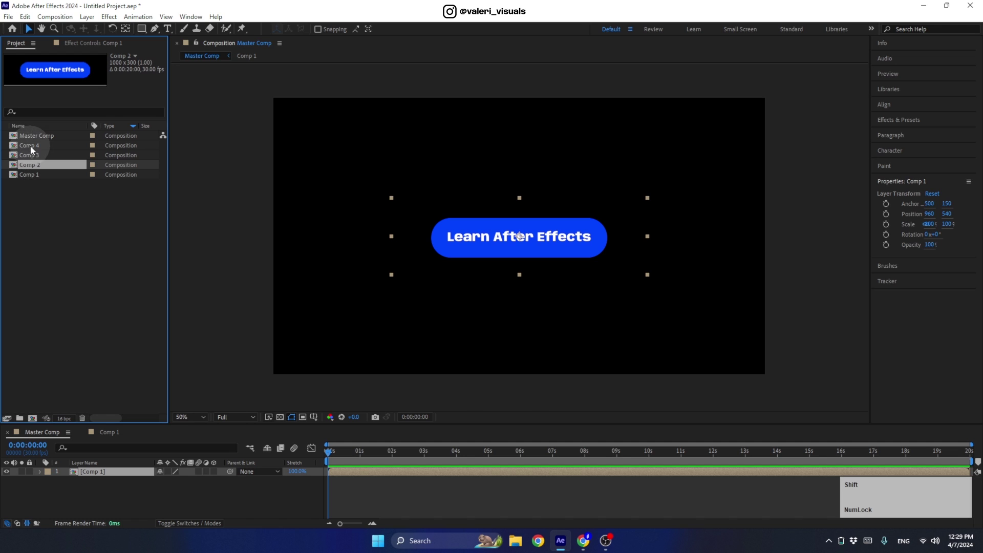
{"action": "left_click", "coordinate": [30, 146], "text": "shift"}
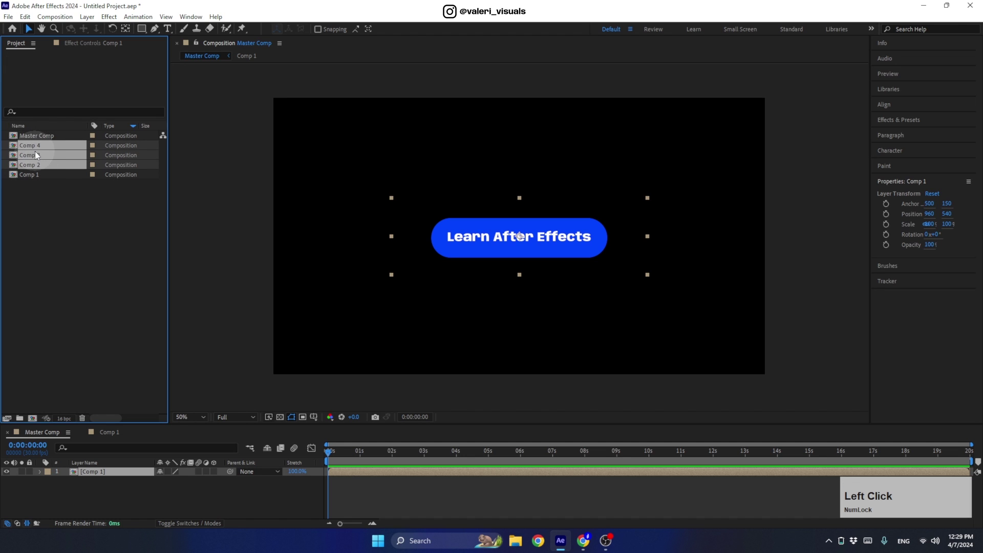
{"action": "double_click", "coordinate": [35, 166]}
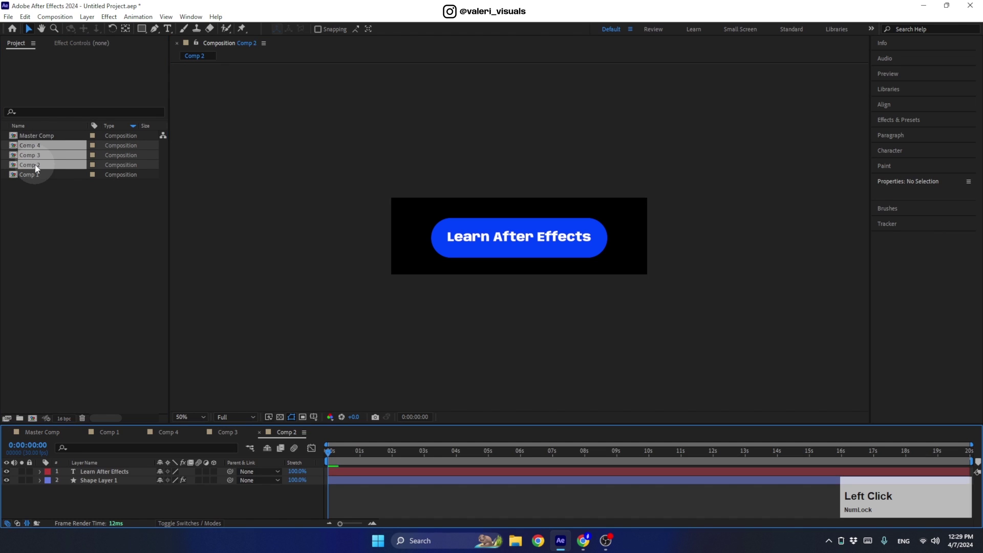
{"action": "left_click", "coordinate": [102, 481]}
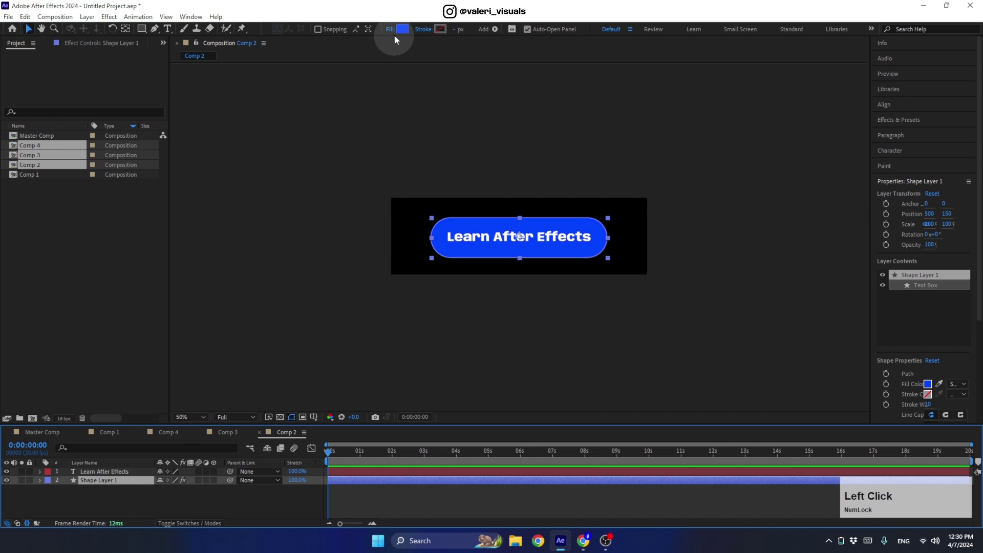
{"action": "left_click", "coordinate": [402, 29]}
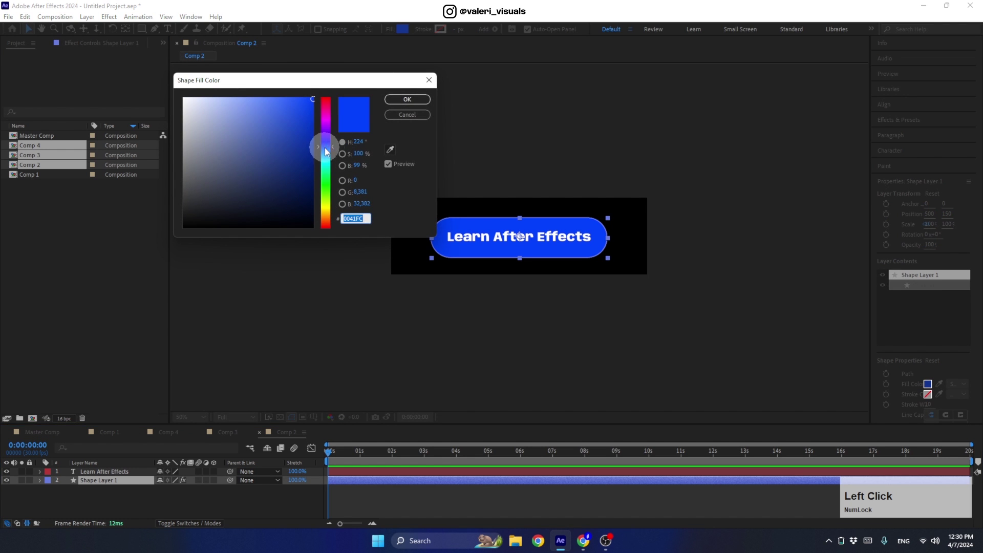
{"action": "left_click_drag", "start_coordinate": [324, 147], "coordinate": [325, 132]}
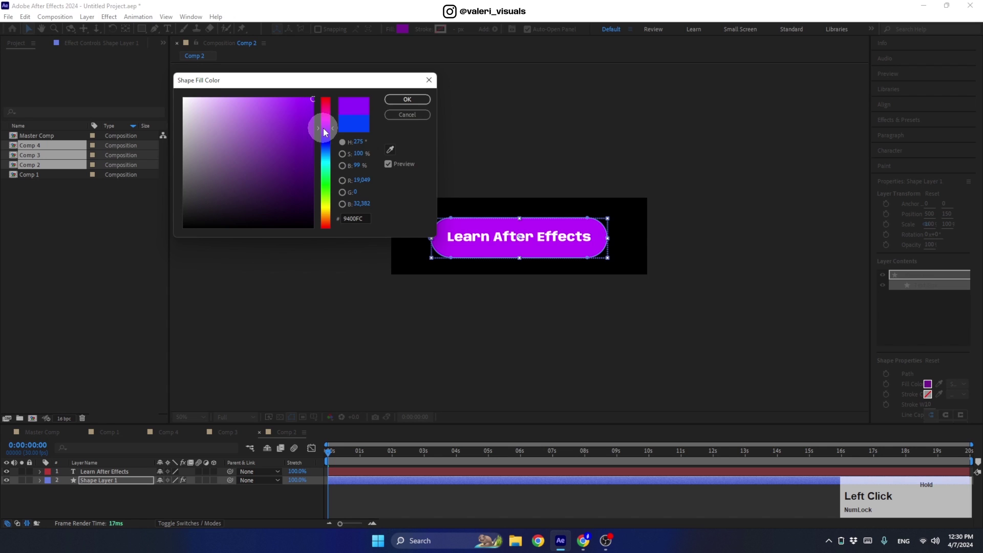
{"action": "left_click", "coordinate": [415, 101]}
Change the text box fill of Shape Layer 1 in Comp 3 to pink.
{"action": "left_click", "coordinate": [219, 433]}
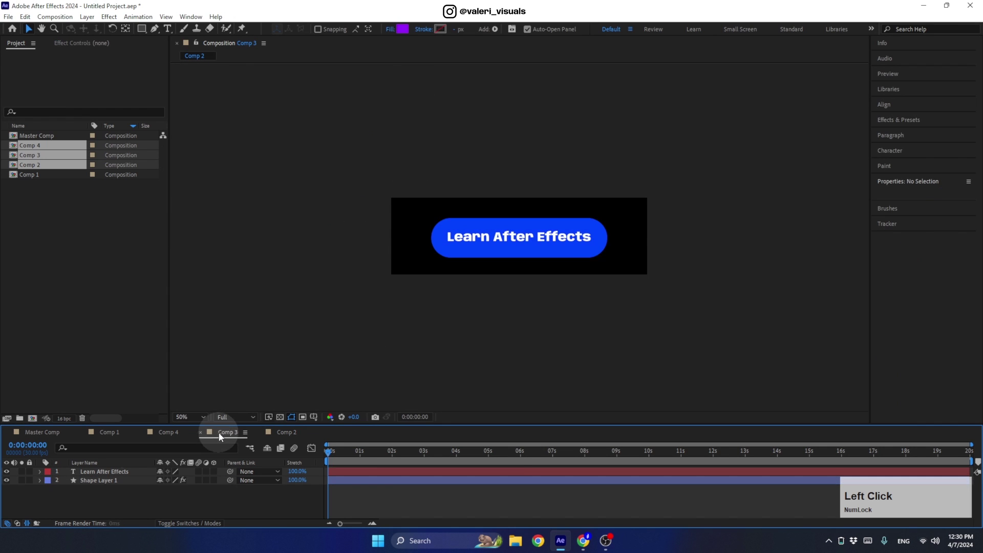
{"action": "left_click", "coordinate": [88, 482]}
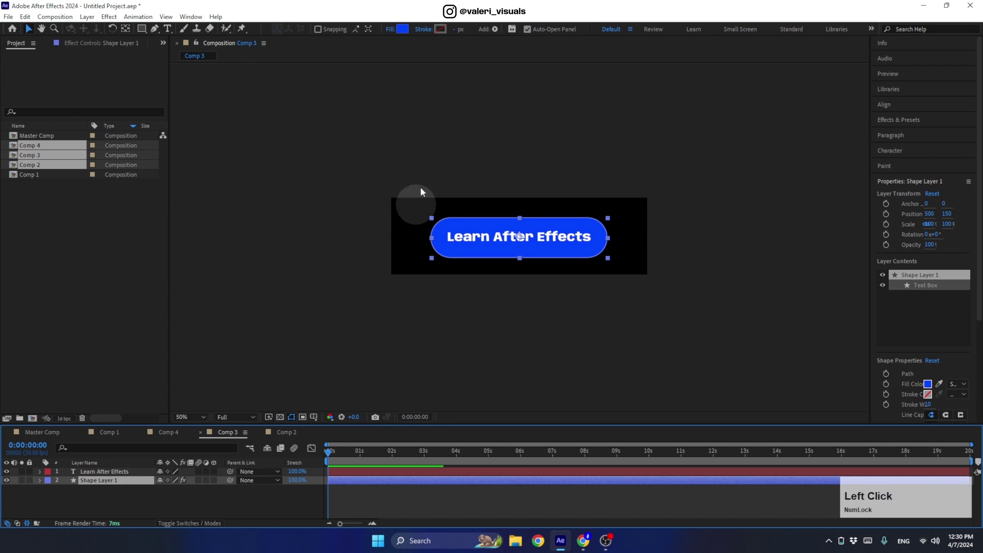
{"action": "left_click", "coordinate": [402, 30]}
{"action": "left_click_drag", "start_coordinate": [325, 140], "coordinate": [323, 110]}
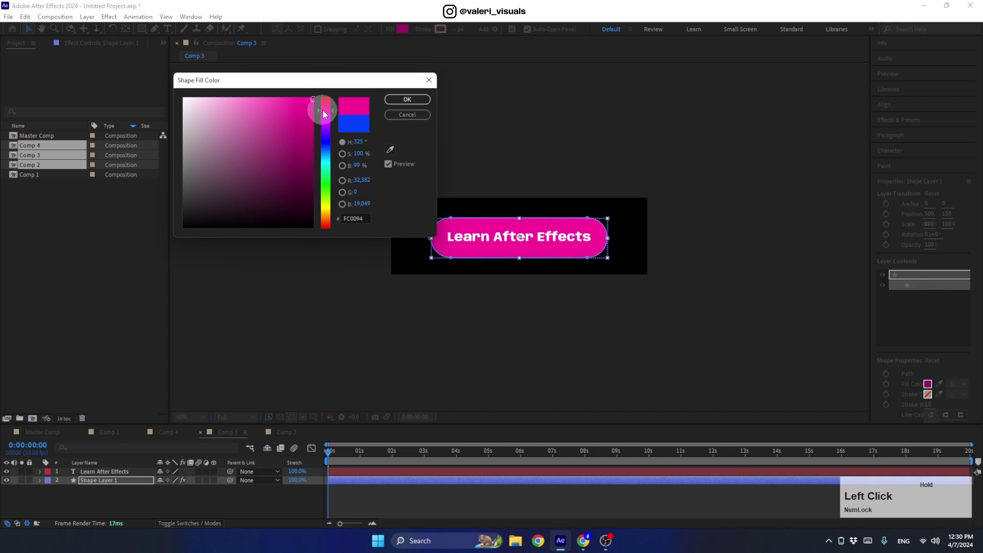
{"action": "left_click", "coordinate": [389, 114]}
Change the text box fill of Shape Layer 1 in Comp 4 to red.
{"action": "left_click", "coordinate": [168, 432]}
{"action": "left_click", "coordinate": [102, 481]}
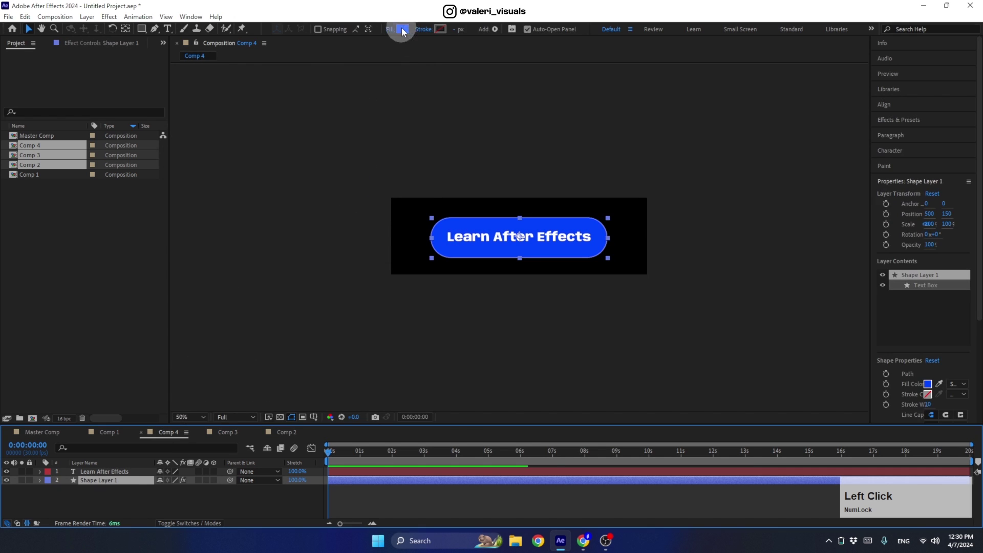
{"action": "left_click", "coordinate": [403, 29]}
{"action": "left_click_drag", "start_coordinate": [329, 138], "coordinate": [323, 101]}
{"action": "left_click", "coordinate": [407, 99]}
Review the recoloured compositions and add Comp 2, Comp 3 and Comp 4 to Master Comp above Comp 1.
{"action": "left_click", "coordinate": [225, 432]}
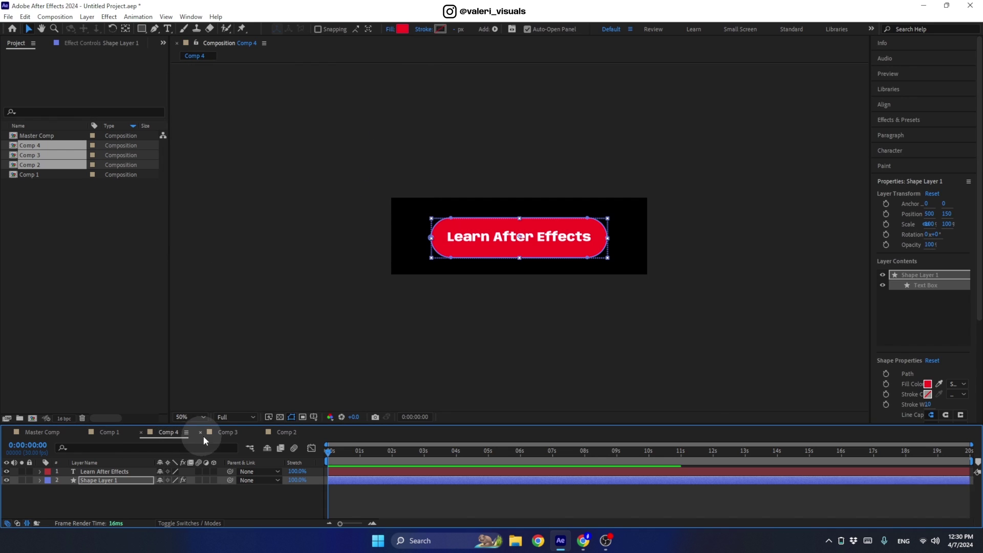
{"action": "left_click", "coordinate": [283, 432]}
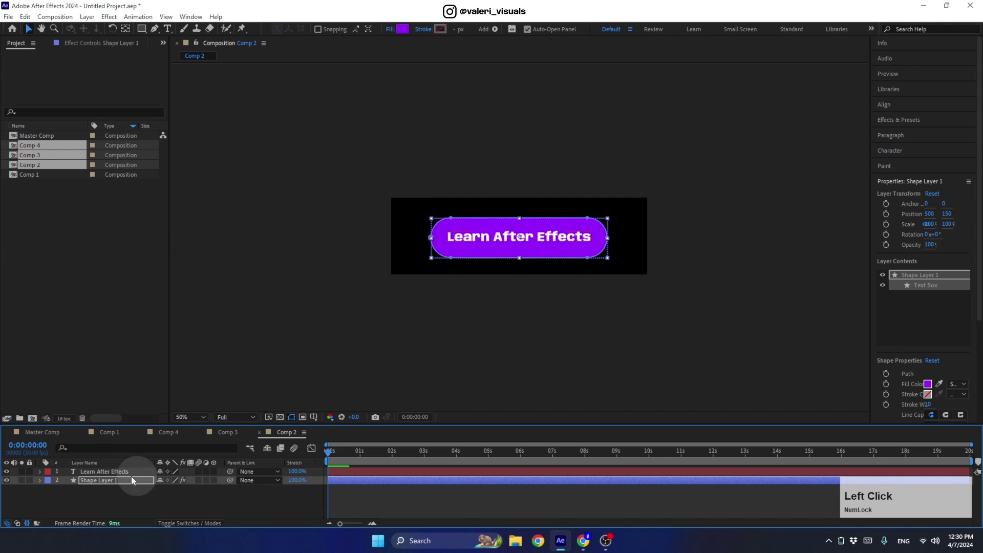
{"action": "left_click", "coordinate": [110, 432]}
{"action": "left_click", "coordinate": [28, 432]}
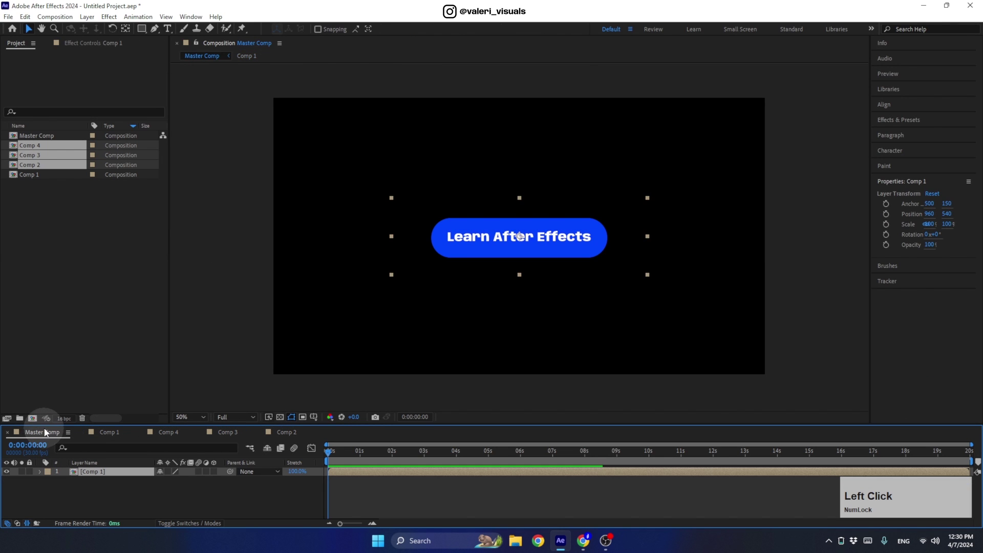
{"action": "left_click_drag", "start_coordinate": [34, 160], "coordinate": [101, 472]}
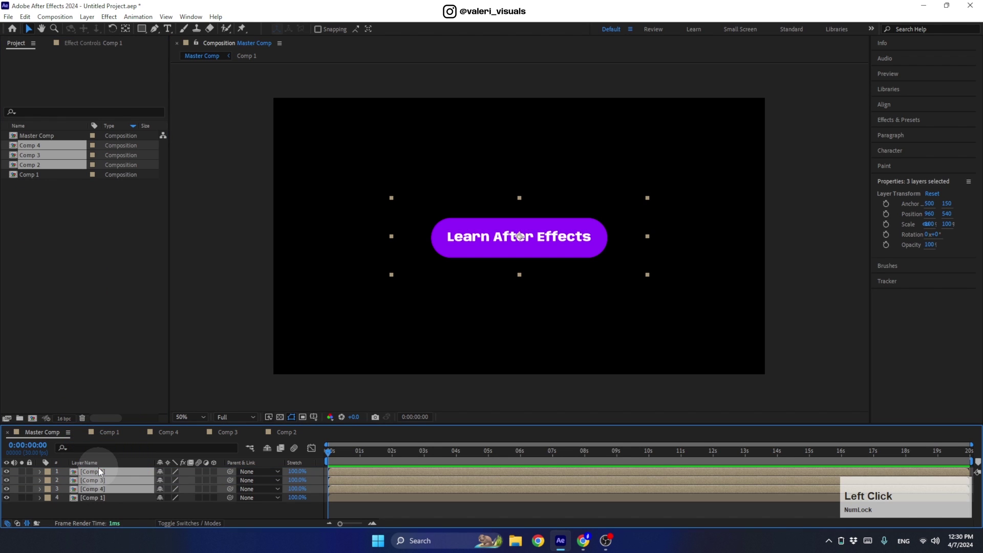
Close the timelines of Comp 1 to Comp 4, keeping only Master Comp open, and deselect all layers.
{"action": "left_click", "coordinate": [82, 432]}
{"action": "left_click", "coordinate": [82, 432]}
{"action": "left_click", "coordinate": [82, 432]}
{"action": "left_click", "coordinate": [83, 432]}
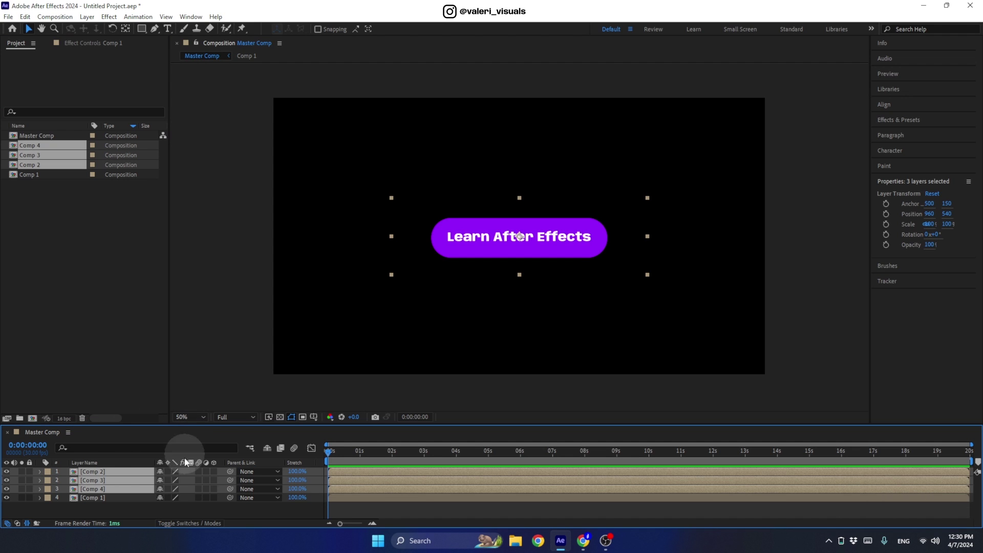
{"action": "left_click", "coordinate": [153, 505]}
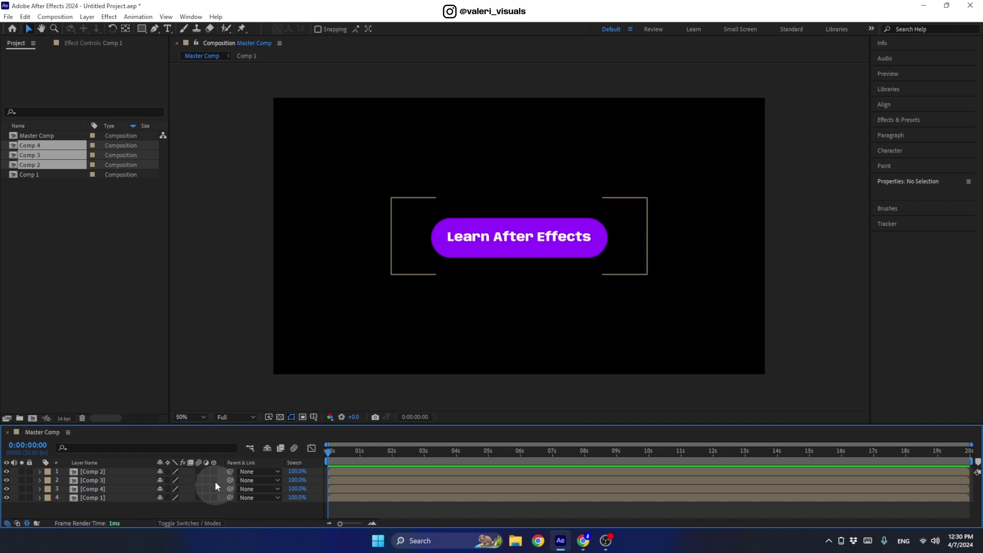
Make the Comp 1 to Comp 4 layers 3D in Master Comp and use the Classic 3D renderer.
{"action": "left_click", "coordinate": [206, 521]}
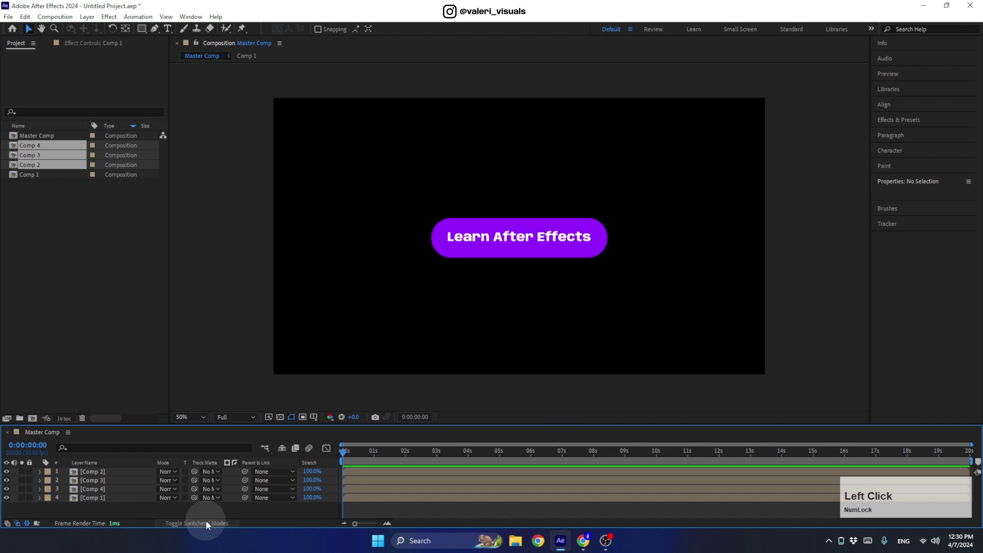
{"action": "left_click", "coordinate": [206, 521]}
{"action": "left_click_drag", "start_coordinate": [211, 473], "coordinate": [215, 500]}
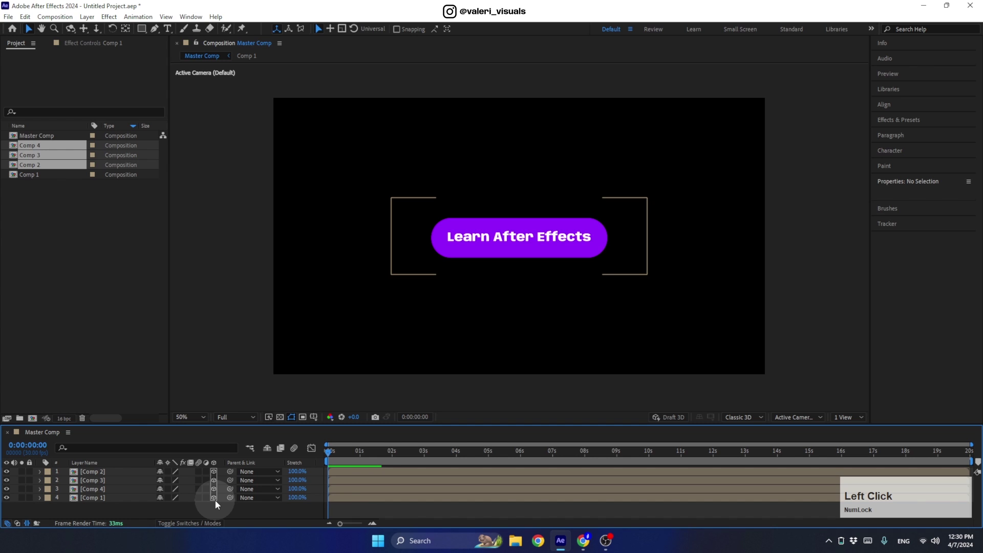
{"action": "left_click", "coordinate": [731, 417]}
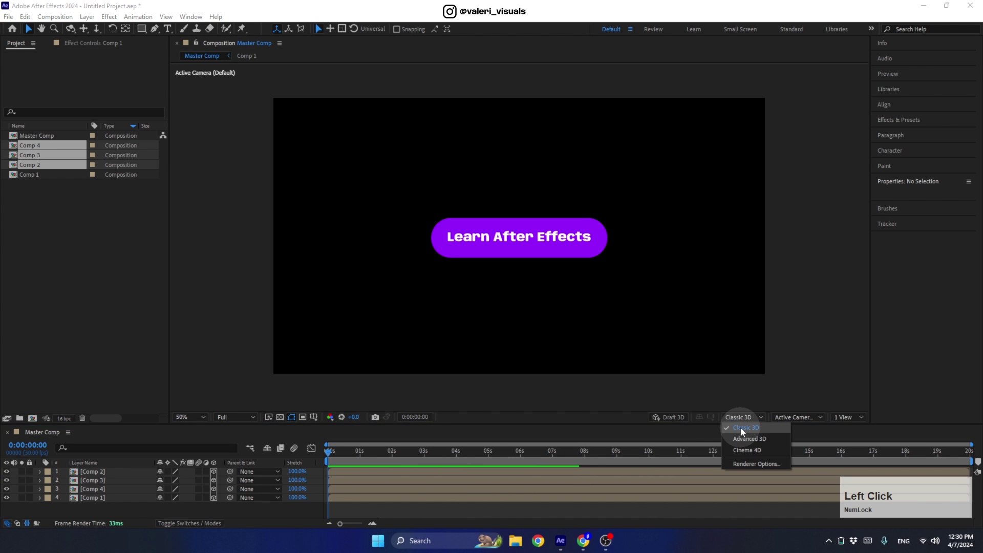
{"action": "left_click", "coordinate": [741, 428]}
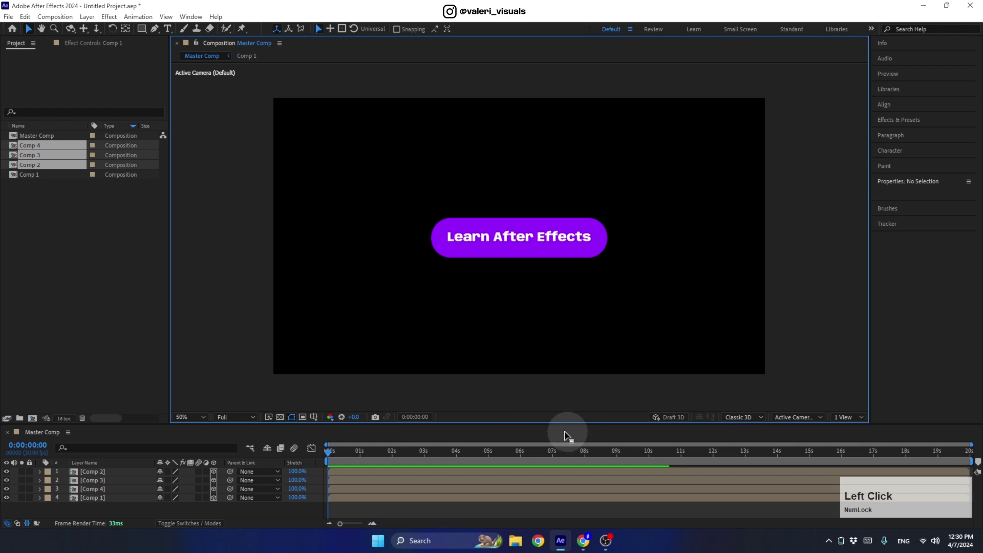
Add a one-node camera named Camera 1 with the 35mm preset to Master Comp.
{"action": "right_click", "coordinate": [106, 506]}
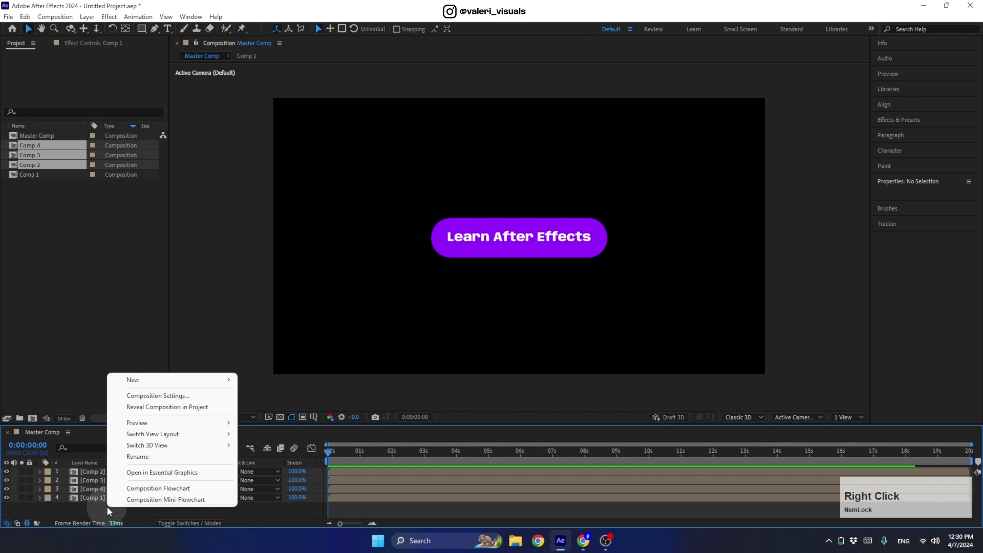
{"action": "left_click", "coordinate": [153, 379]}
{"action": "left_click", "coordinate": [266, 429]}
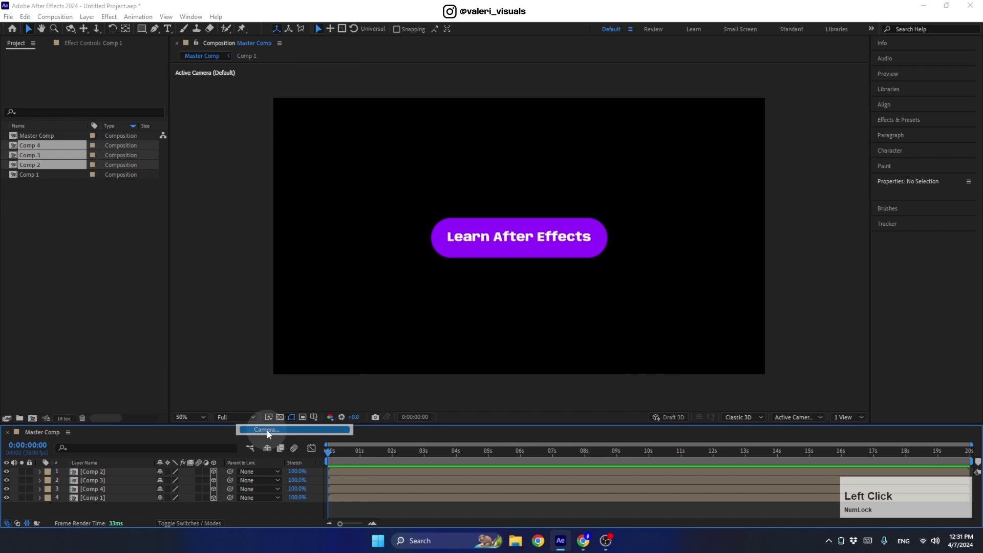
{"action": "left_click", "coordinate": [417, 200]}
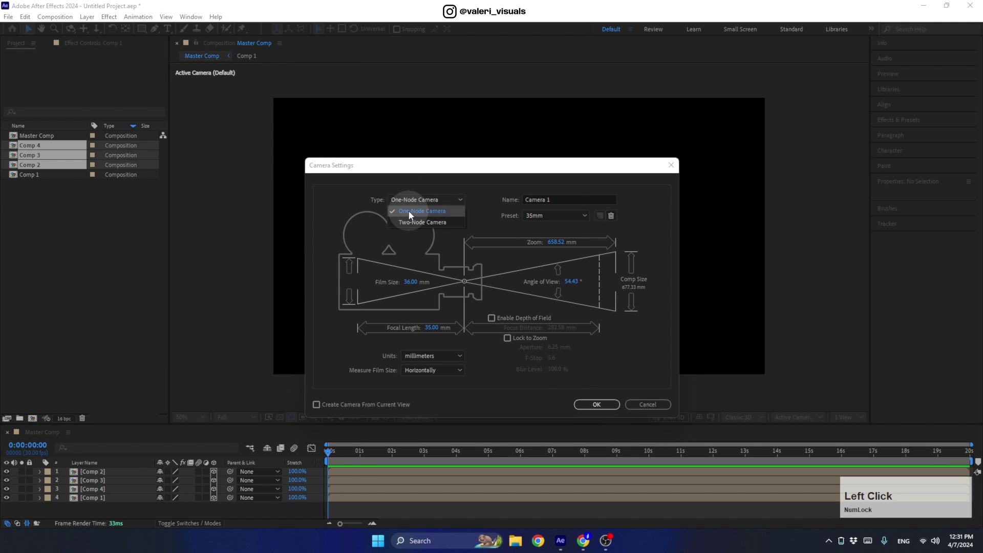
{"action": "left_click", "coordinate": [409, 211]}
{"action": "left_click", "coordinate": [529, 218]}
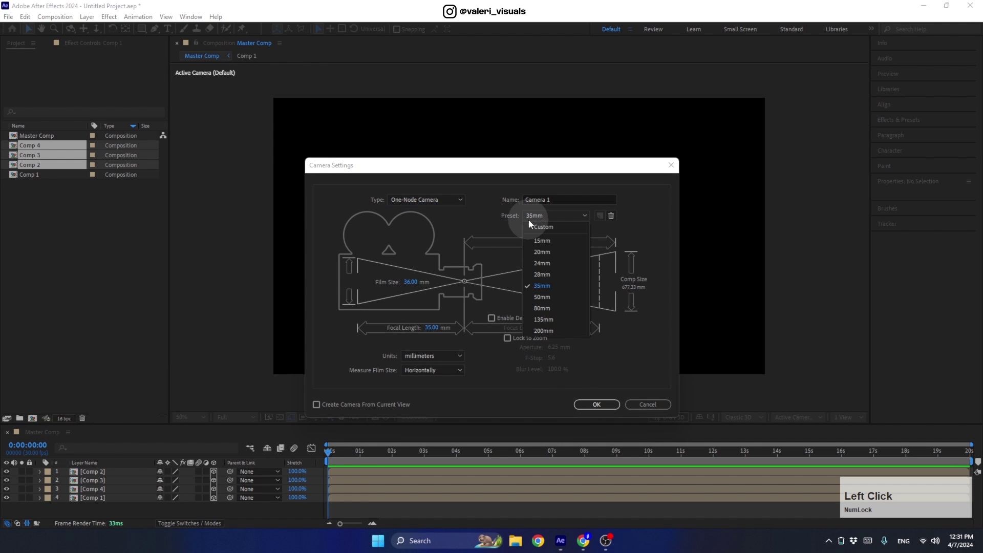
{"action": "left_click", "coordinate": [537, 286]}
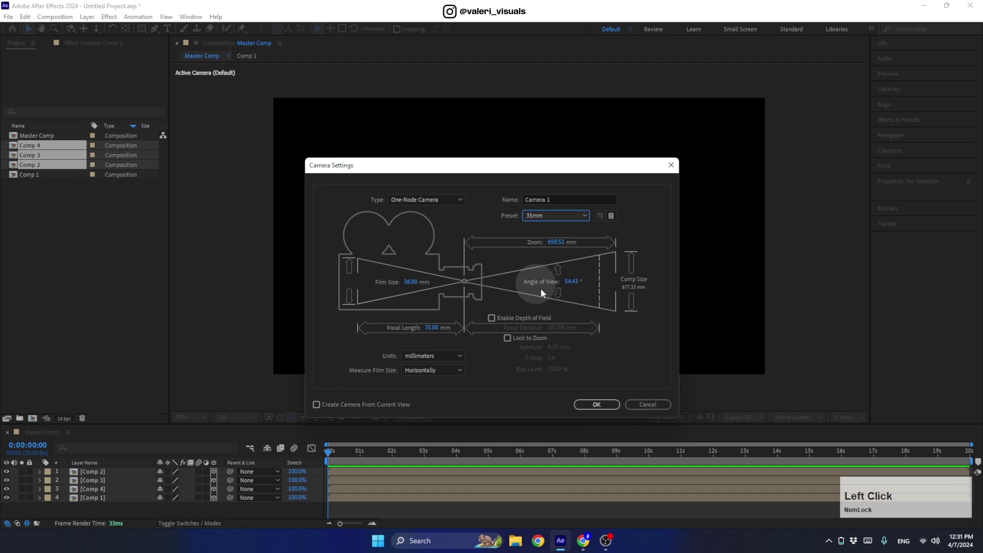
{"action": "left_click", "coordinate": [586, 401]}
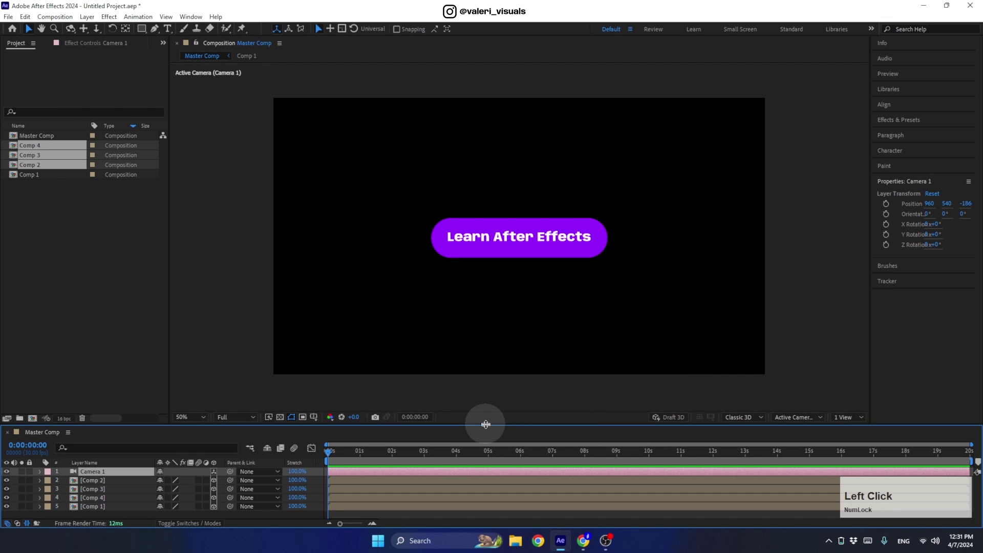
Enlarge the timeline area and show the composition in 2 Views, with Top beside the active camera view.
{"action": "left_click_drag", "start_coordinate": [486, 425], "coordinate": [479, 372]}
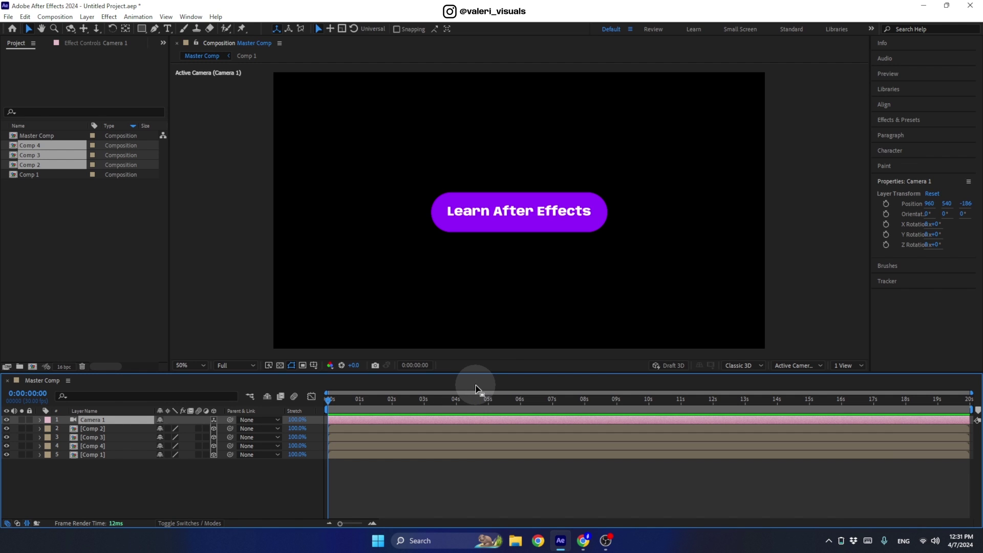
{"action": "left_click", "coordinate": [836, 365]}
{"action": "left_click", "coordinate": [841, 384]}
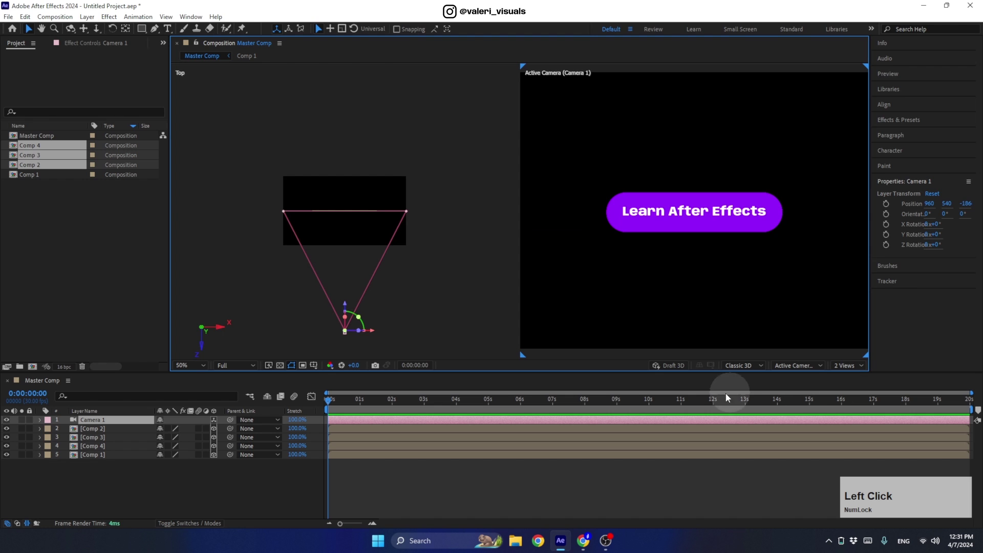
{"action": "left_click", "coordinate": [388, 226]}
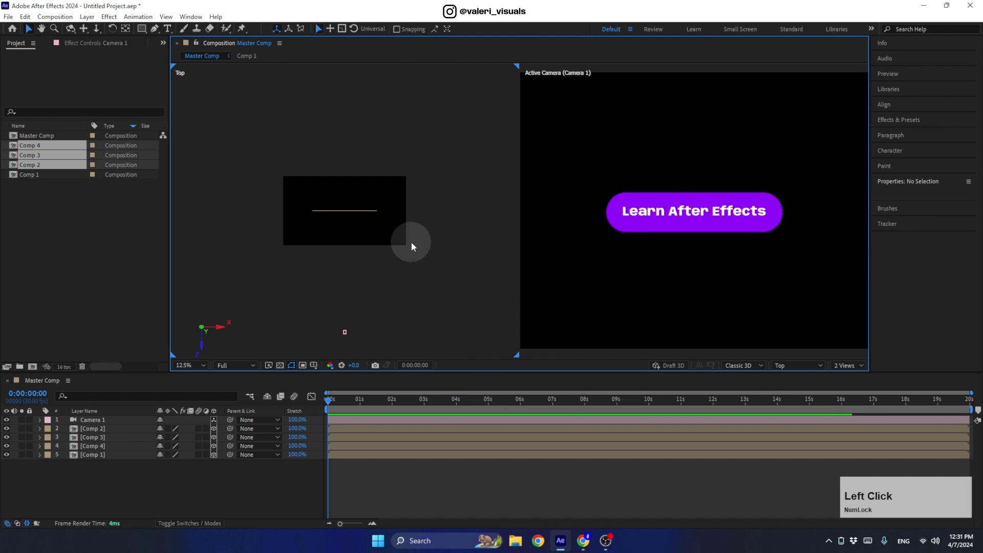
{"action": "left_click", "coordinate": [805, 366]}
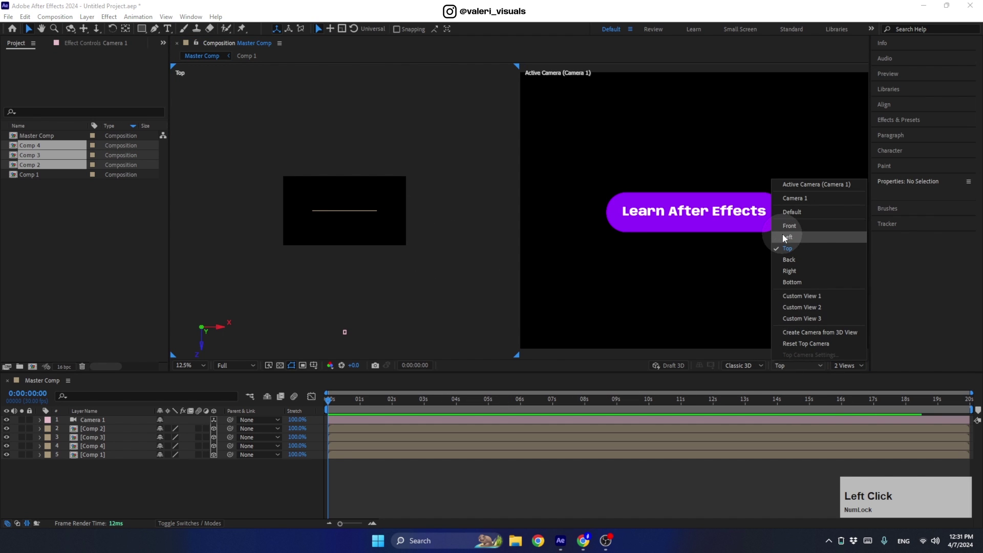
{"action": "left_click", "coordinate": [786, 248]}
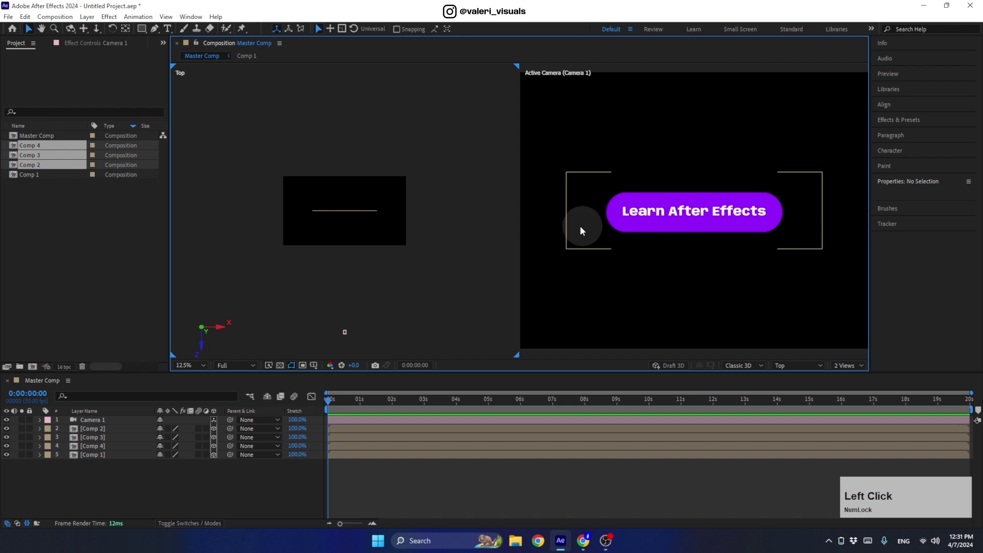
Reveal the Position property of the Comp 1 to Comp 4 layers and deselect them.
{"action": "left_click", "coordinate": [98, 455]}
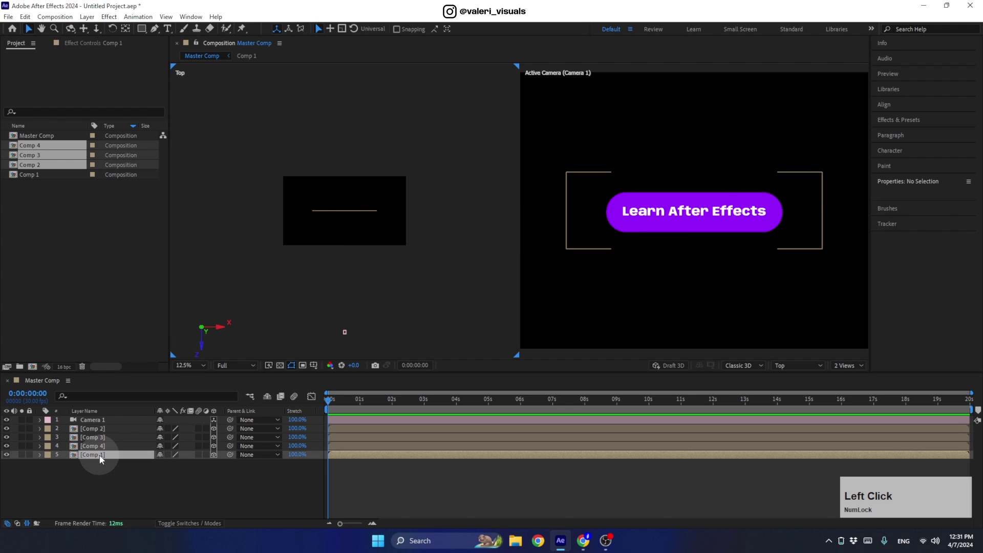
{"action": "left_click", "coordinate": [97, 429], "text": "shift"}
{"action": "key", "text": "p"}
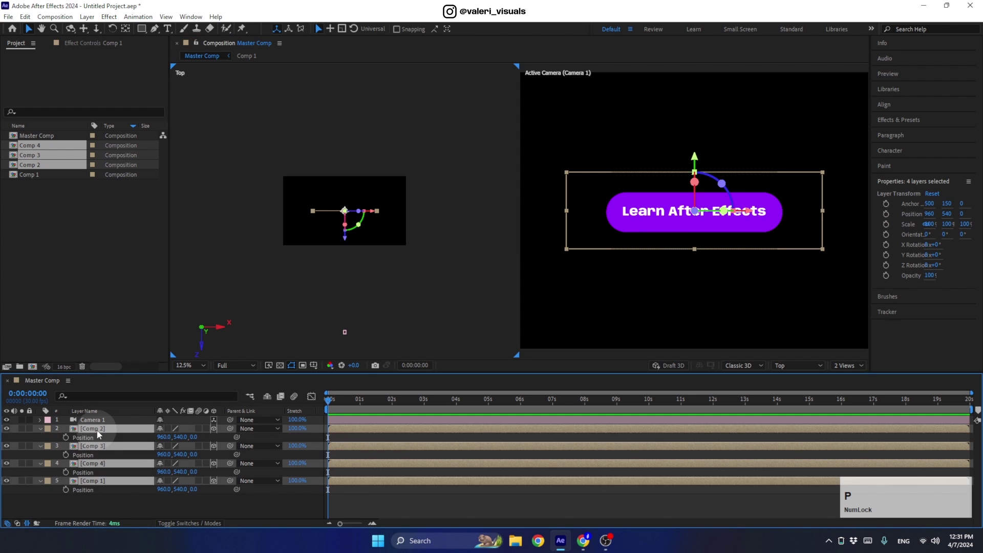
{"action": "left_click", "coordinate": [166, 504]}
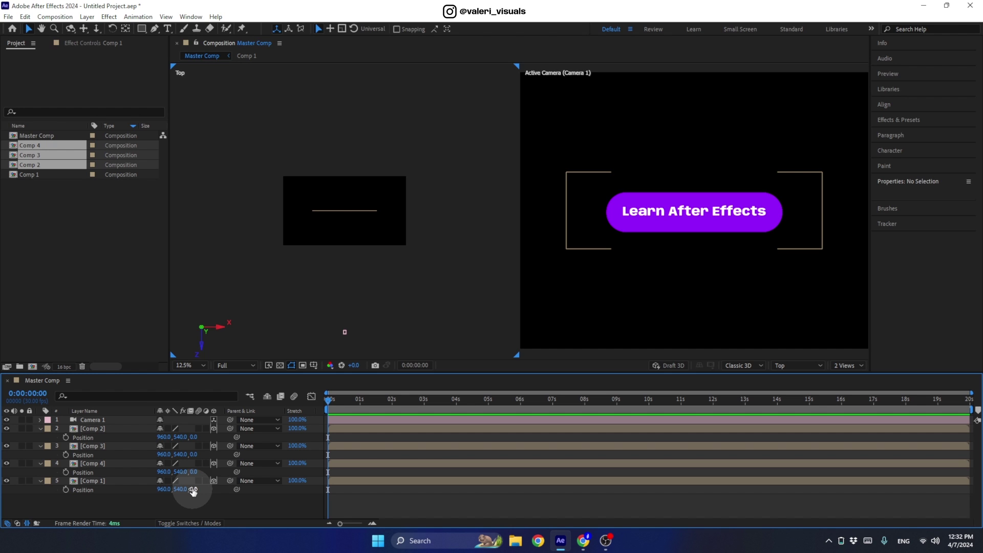
Move the Comp 1 layer towards the camera by setting its Z position to -250.
{"action": "left_click_drag", "start_coordinate": [193, 491], "coordinate": [114, 489]}
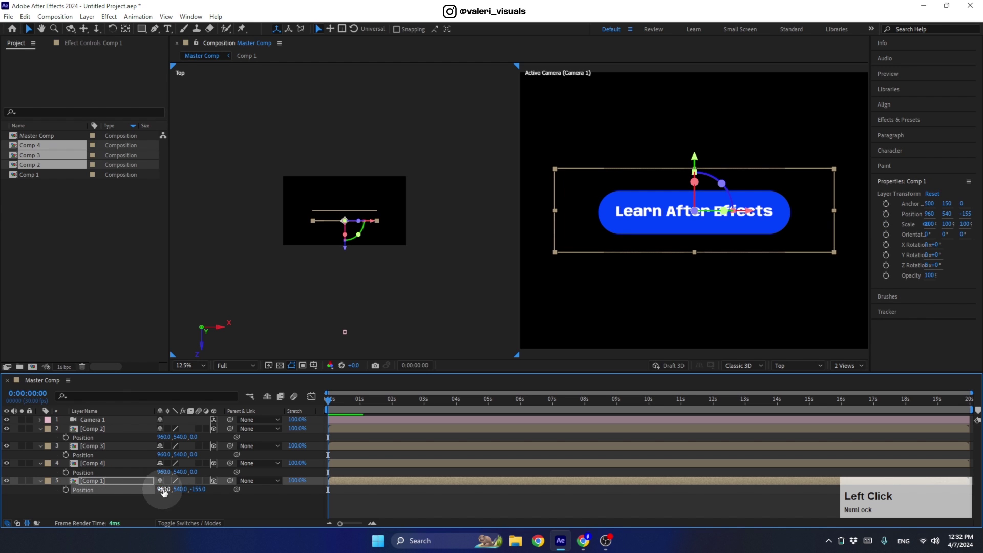
{"action": "left_click", "coordinate": [203, 488]}
{"action": "left_click_drag", "start_coordinate": [203, 488], "coordinate": [164, 485]}
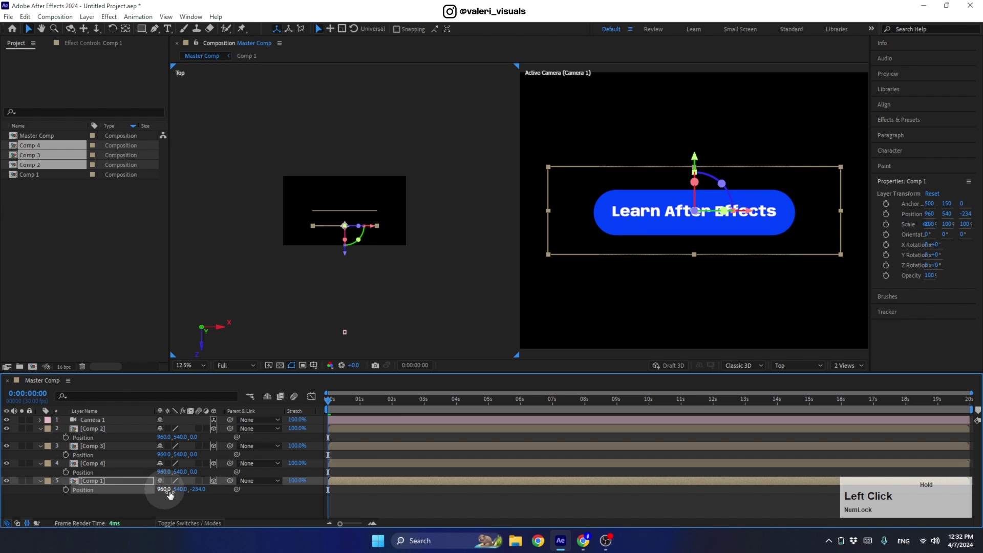
{"action": "left_click", "coordinate": [321, 231]}
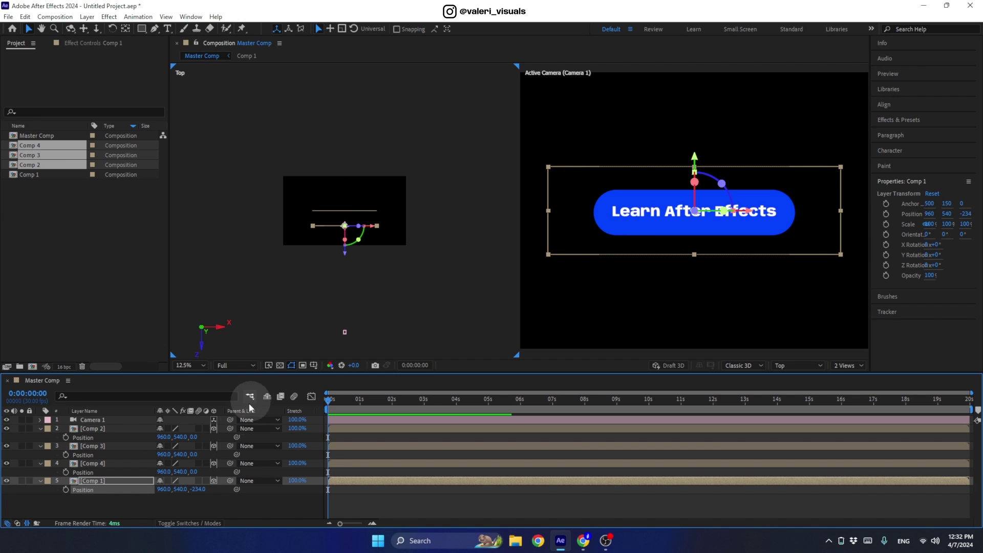
{"action": "left_click", "coordinate": [200, 490]}
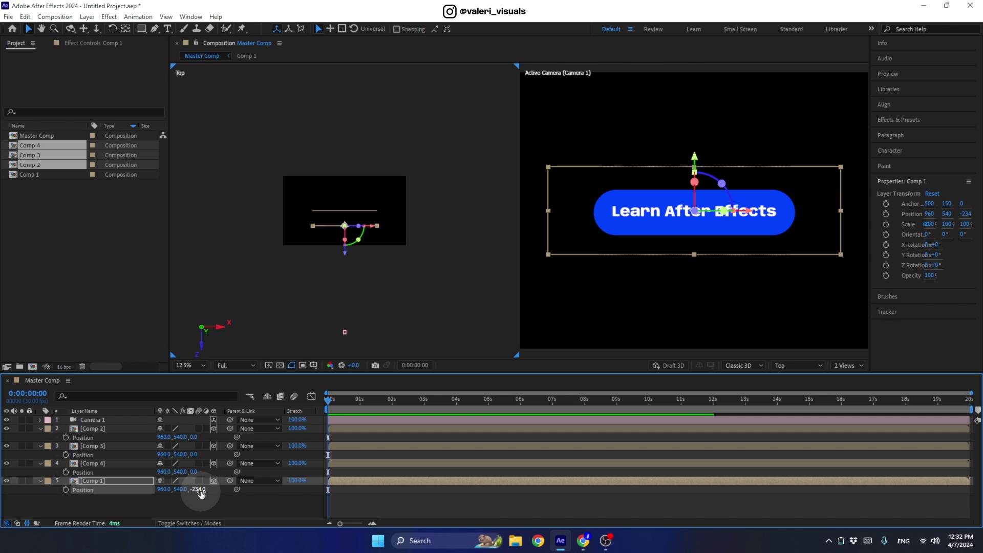
{"action": "left_click", "coordinate": [199, 490]}
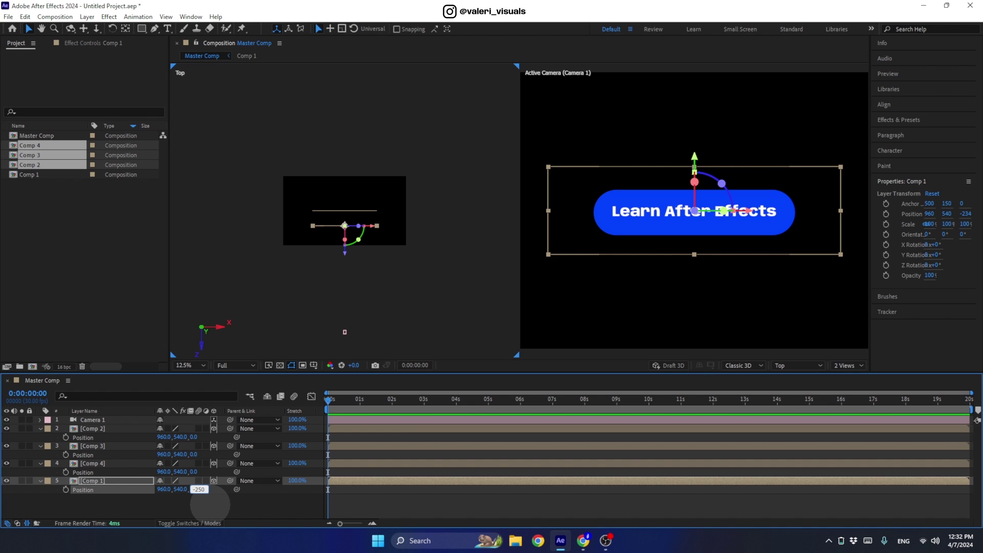
{"action": "key", "text": "Return"}
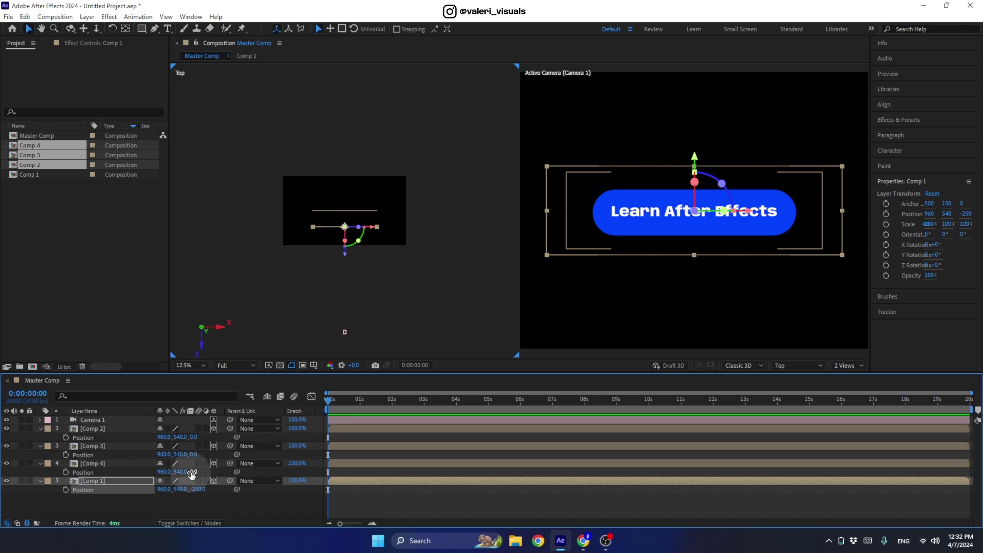
Move the Comp 4 layer away from the camera by setting its Z position to 250.
{"action": "left_click_drag", "start_coordinate": [192, 474], "coordinate": [260, 470]}
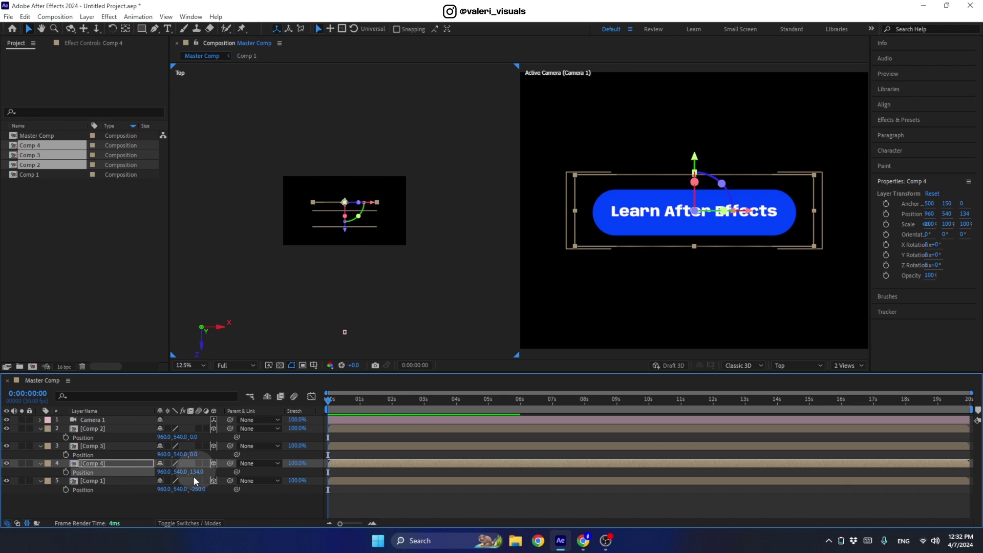
{"action": "left_click_drag", "start_coordinate": [194, 472], "coordinate": [238, 470]}
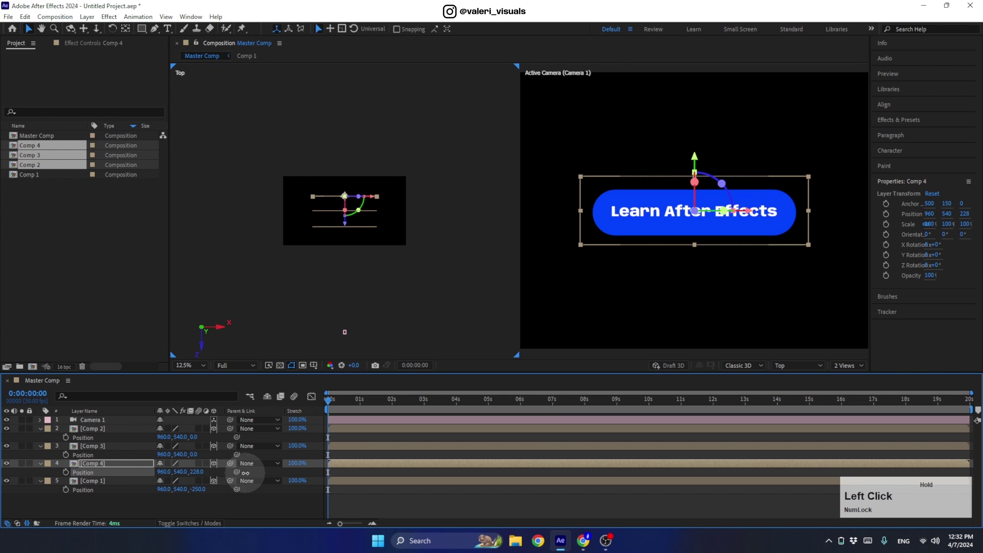
{"action": "left_click", "coordinate": [197, 473]}
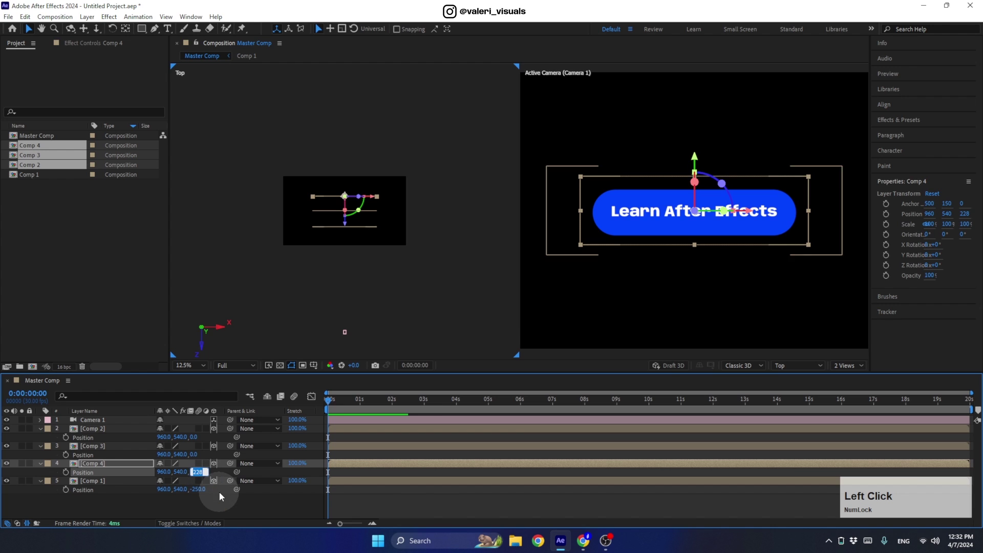
{"action": "type", "text": "250"}
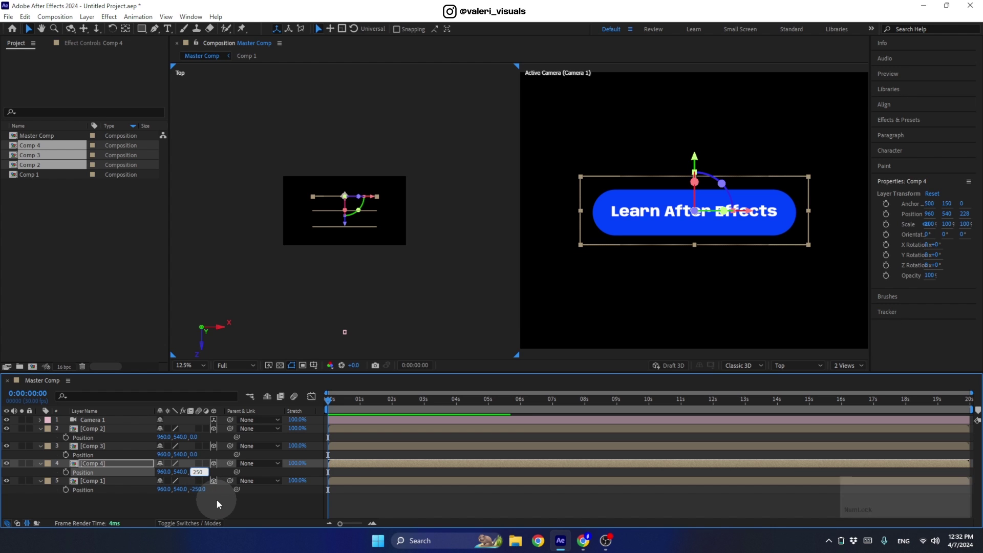
{"action": "key", "text": "Return"}
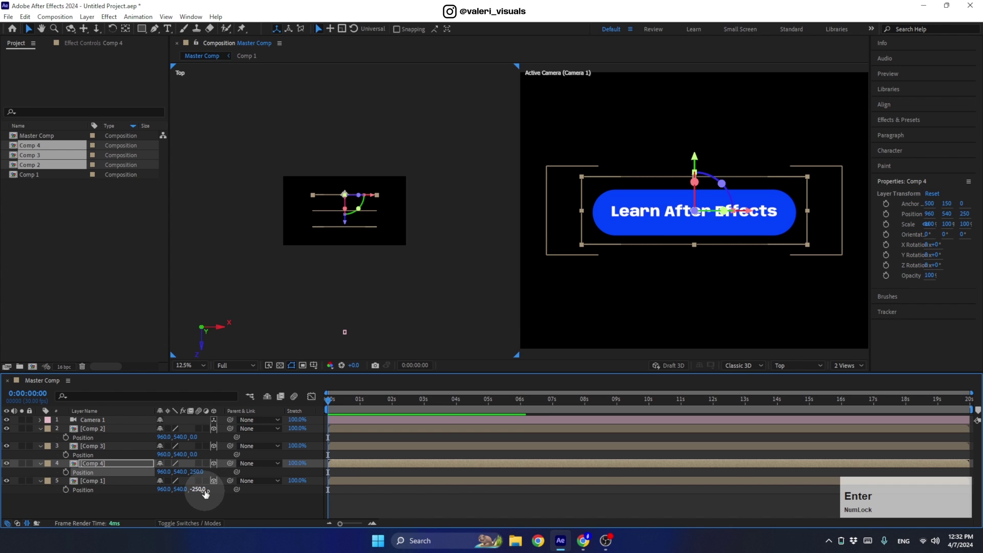
Try moving the Comp 3 layer down by changing its Y position to about 701, and undo the change.
{"action": "scroll", "coordinate": [332, 221], "scroll_direction": "up", "scroll_amount": 1}
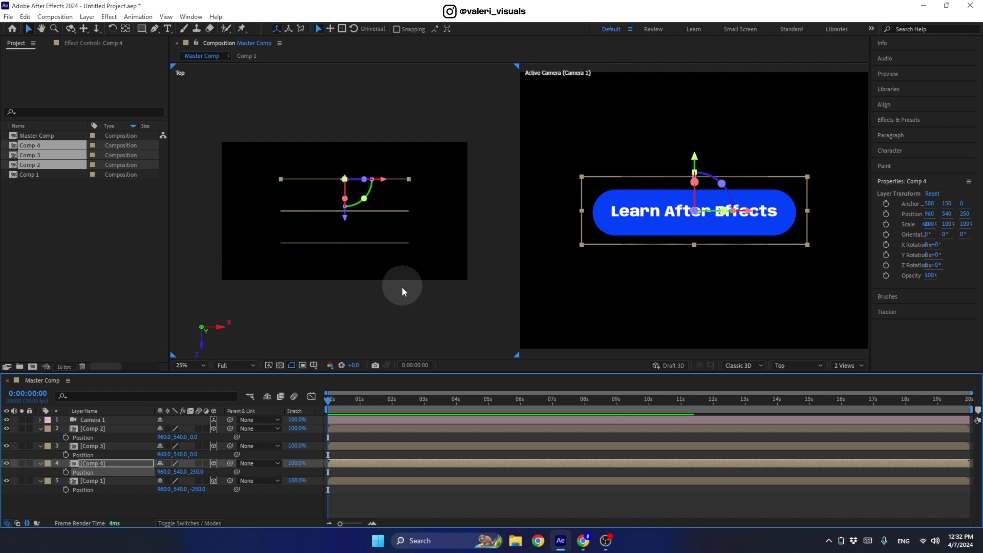
{"action": "left_click", "coordinate": [123, 447]}
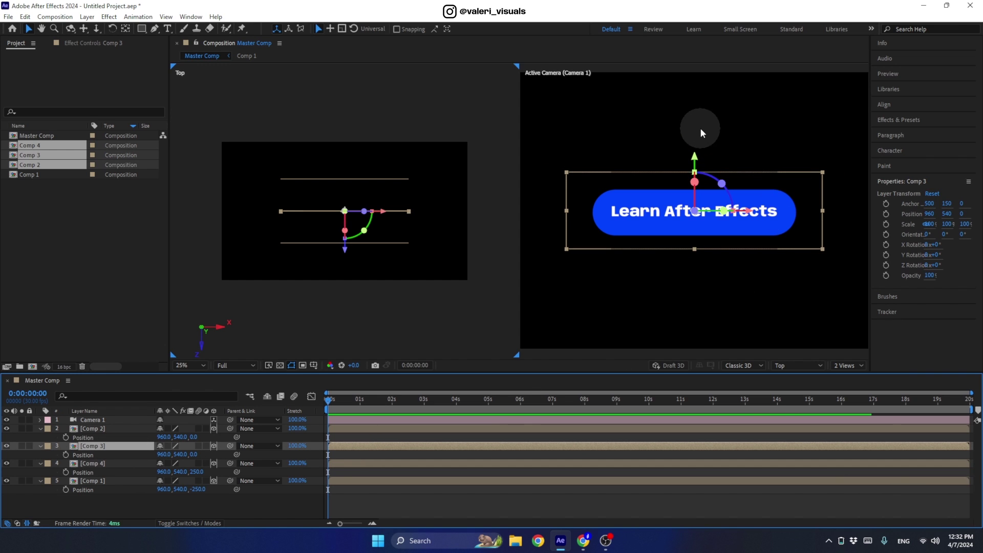
{"action": "left_click_drag", "start_coordinate": [161, 458], "coordinate": [250, 468]}
{"action": "key", "text": "ctrl+z"}
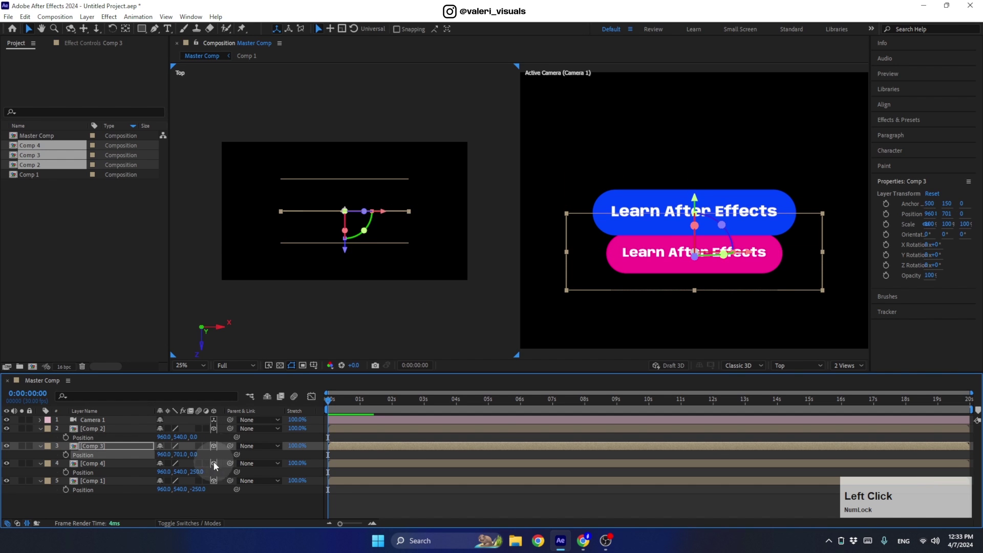
{"action": "left_click", "coordinate": [177, 455]}
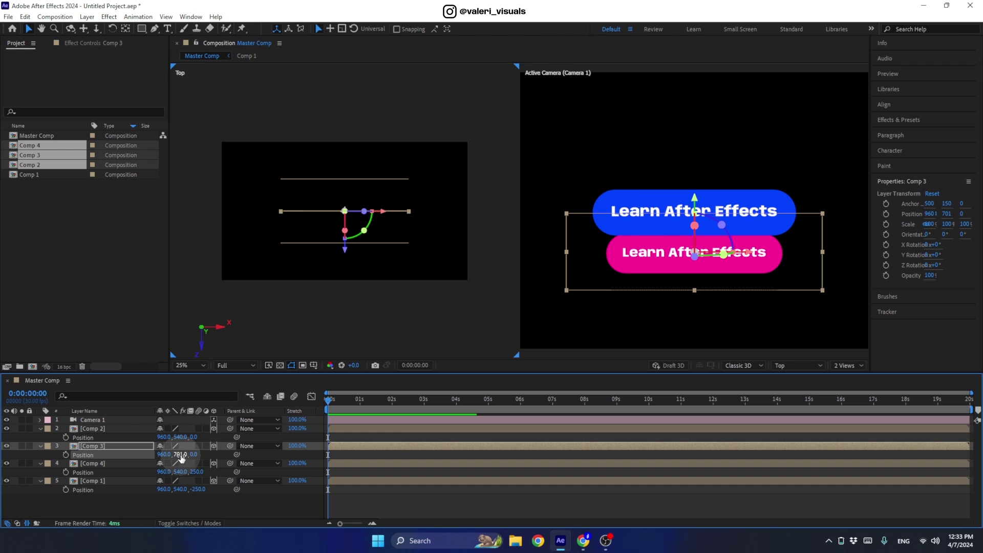
{"action": "left_click", "coordinate": [198, 472]}
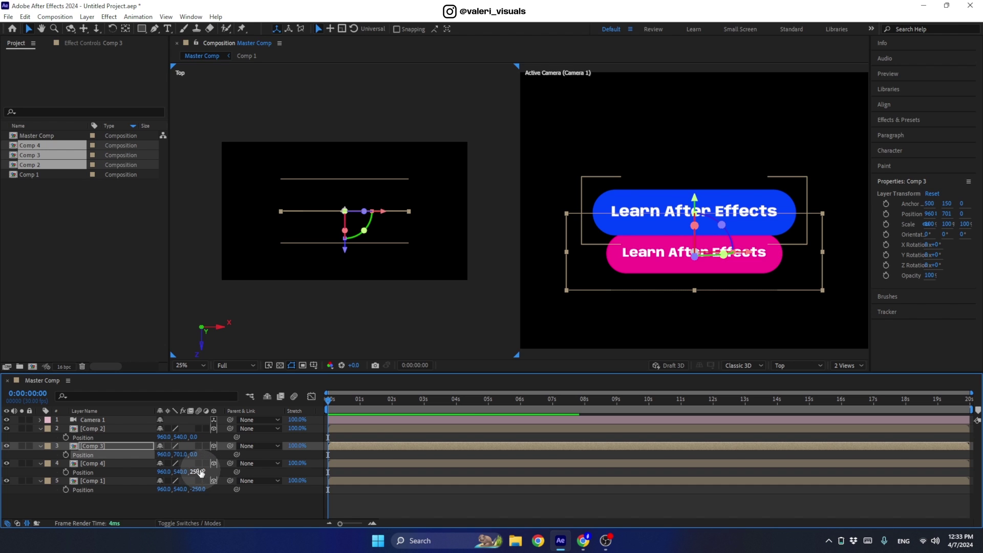
{"action": "left_click", "coordinate": [175, 464]}
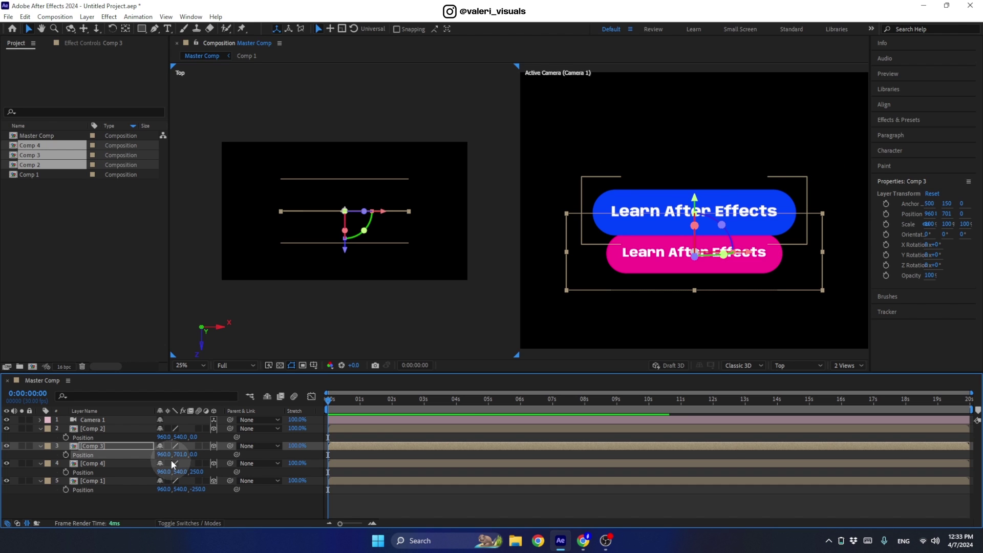
{"action": "key", "text": "ctrl+z"}
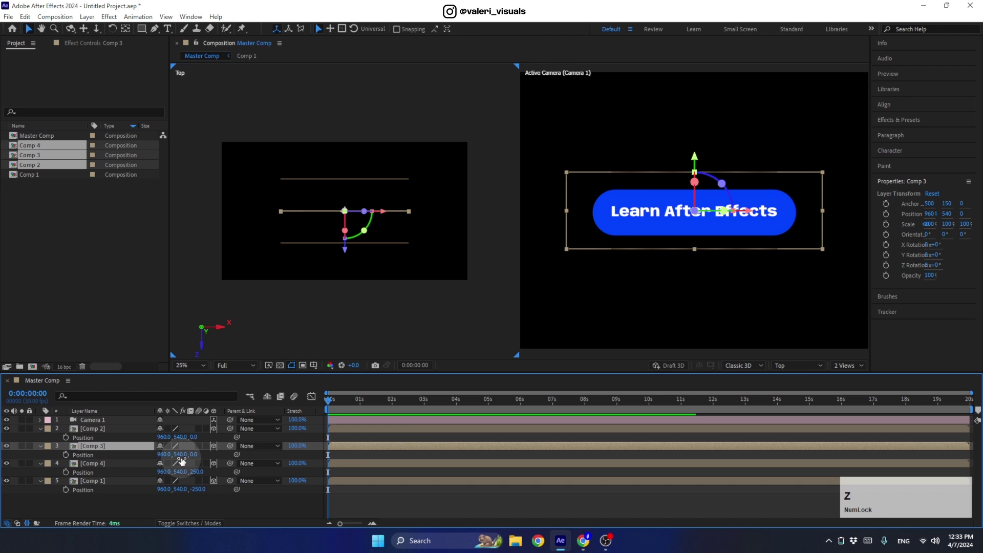
Move the Comp 3 layer down by adding 250 to its Y position of 540.
{"action": "left_click", "coordinate": [182, 455]}
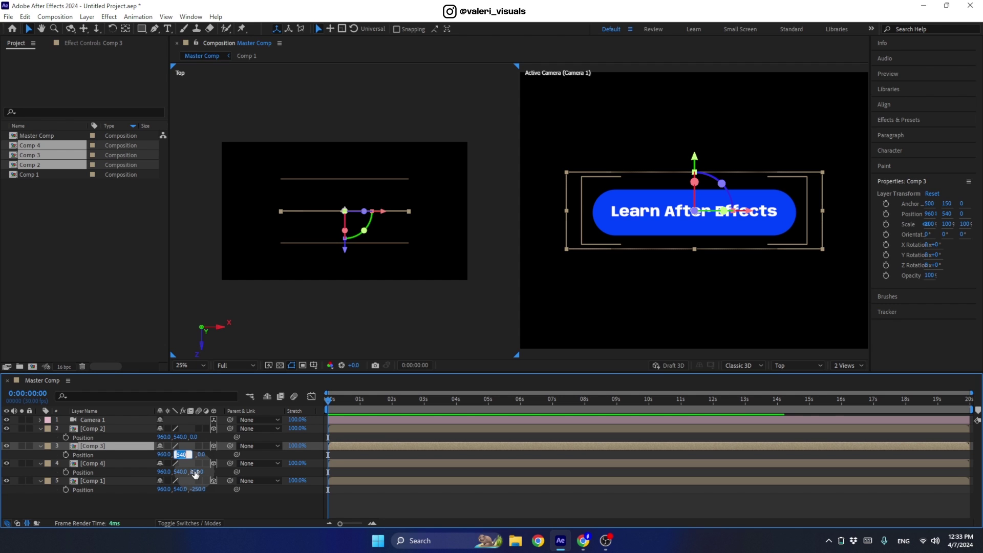
{"action": "key", "text": "Right"}
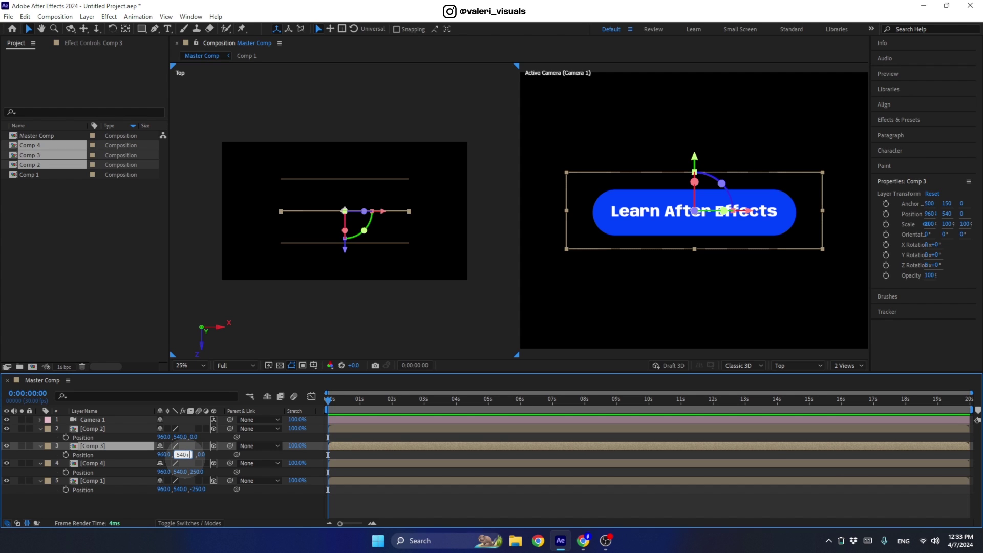
{"action": "type", "text": "+250"}
{"action": "key", "text": "Return"}
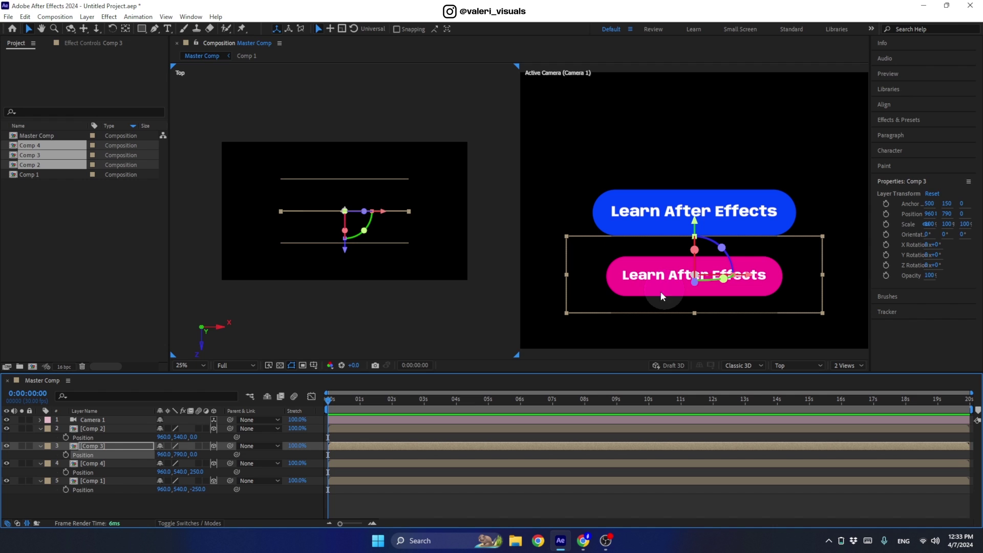
Move the Comp 2 layer up by subtracting 250 from its Y position of 540.
{"action": "left_click", "coordinate": [183, 438]}
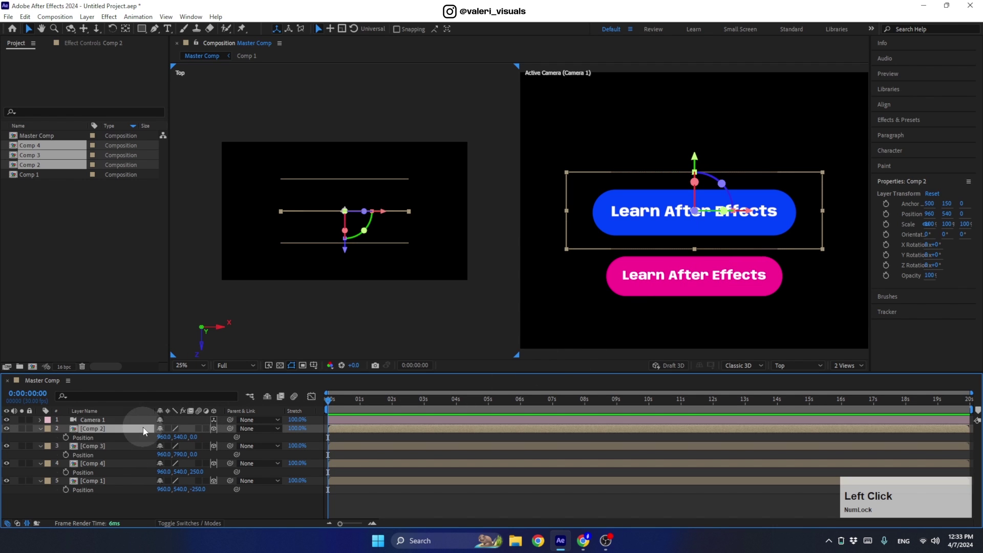
{"action": "left_click", "coordinate": [183, 436]}
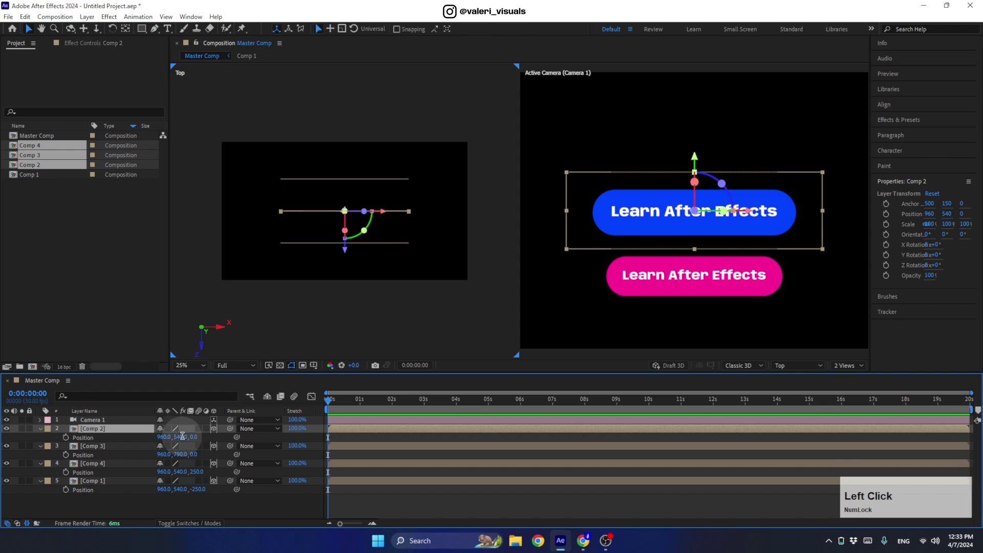
{"action": "key", "text": "Right"}
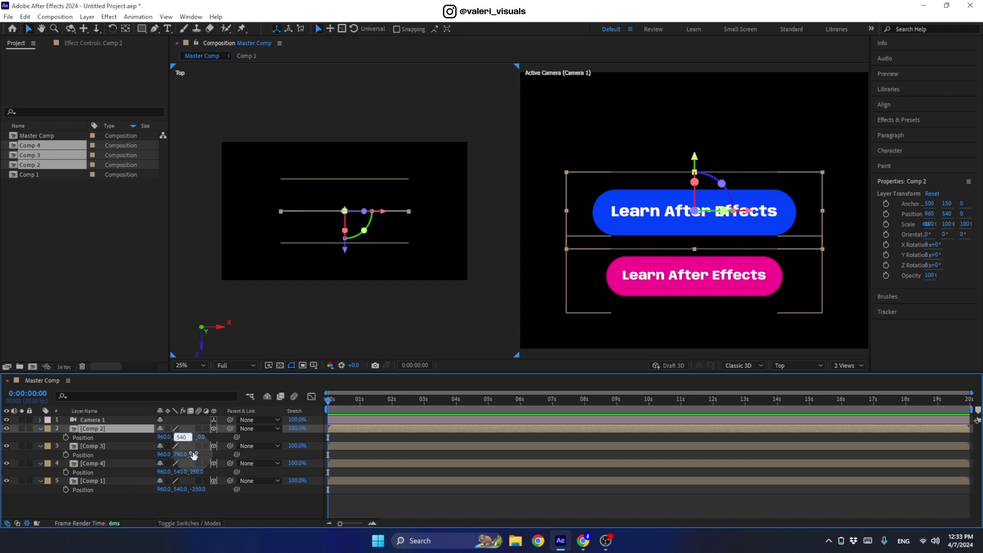
{"action": "type", "text": "-2"}
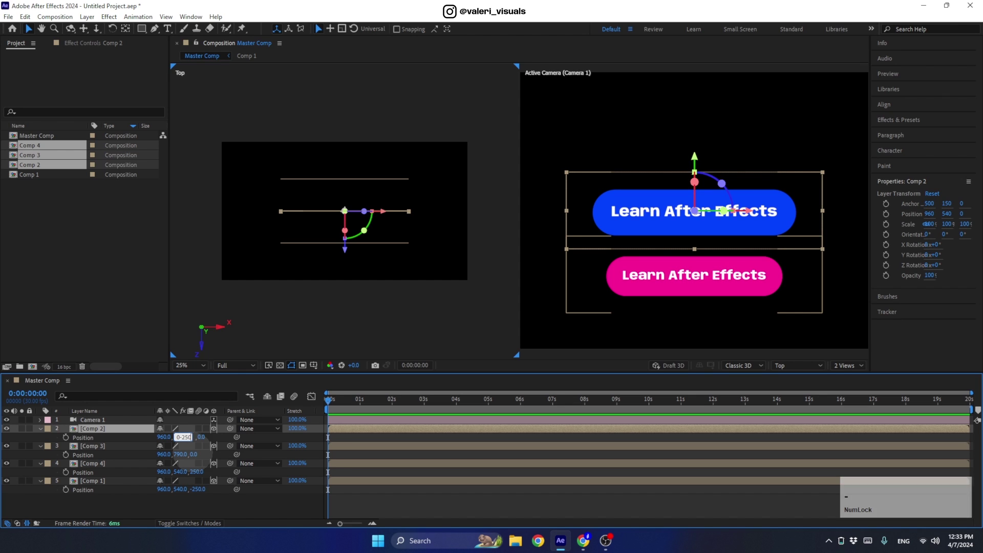
{"action": "key", "text": "Return"}
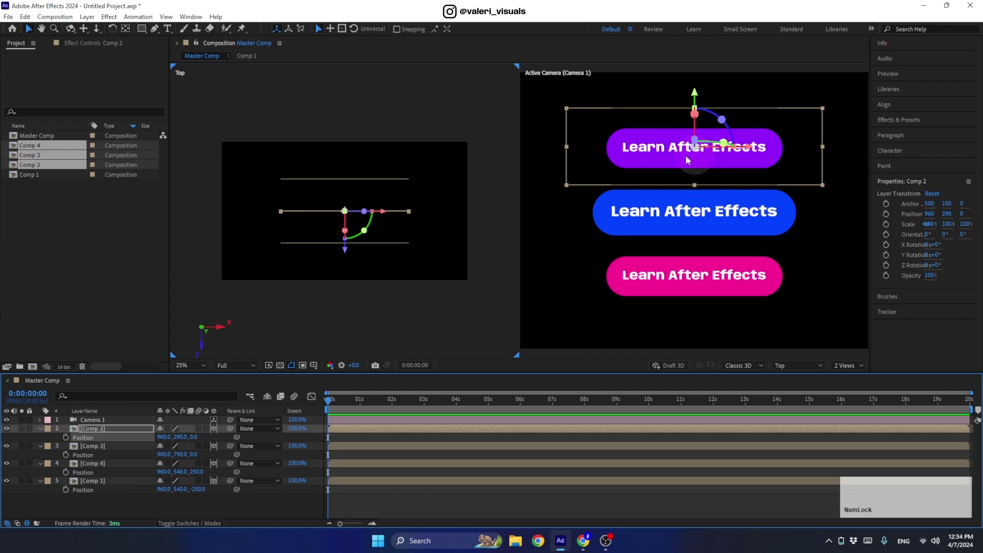
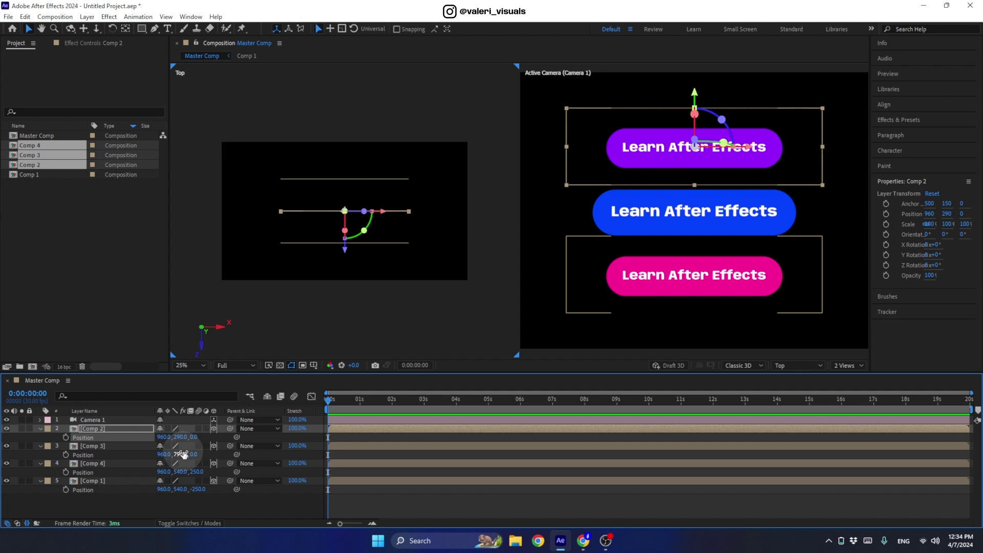
Deselect the layers, examine the 3D arrangement from Custom View 1, and return that view to Top.
{"action": "left_click", "coordinate": [404, 313]}
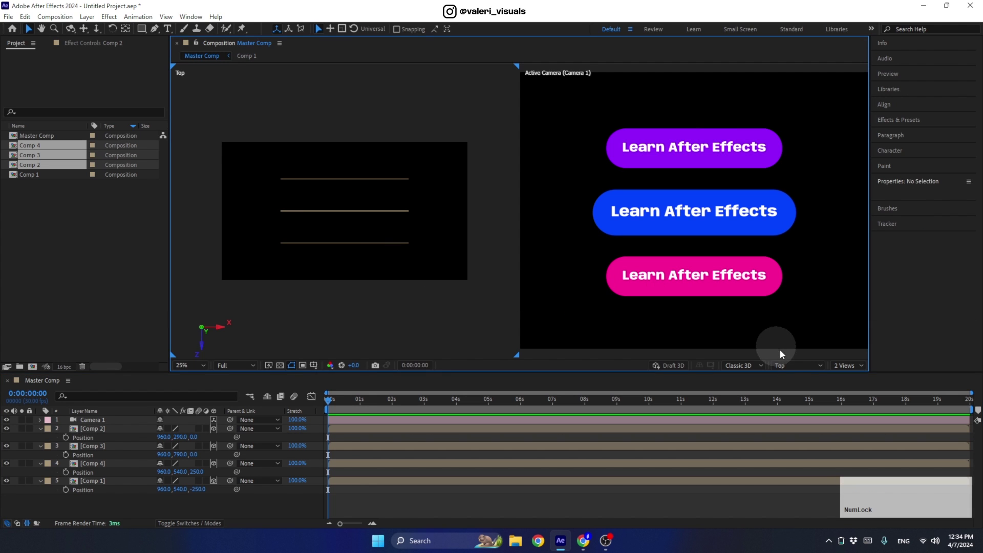
{"action": "left_click", "coordinate": [788, 364]}
{"action": "left_click", "coordinate": [794, 296]}
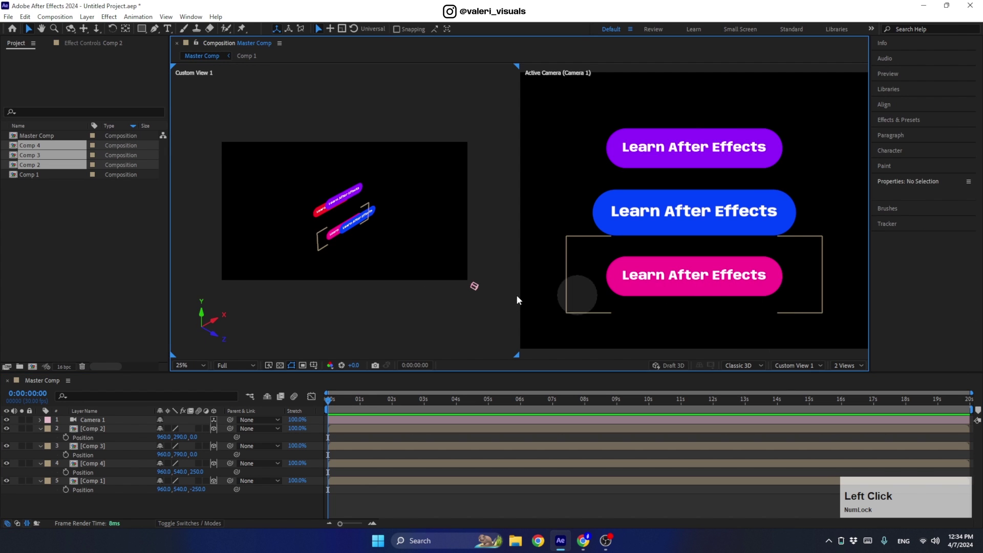
{"action": "scroll", "coordinate": [343, 210], "scroll_direction": "up", "scroll_amount": 2}
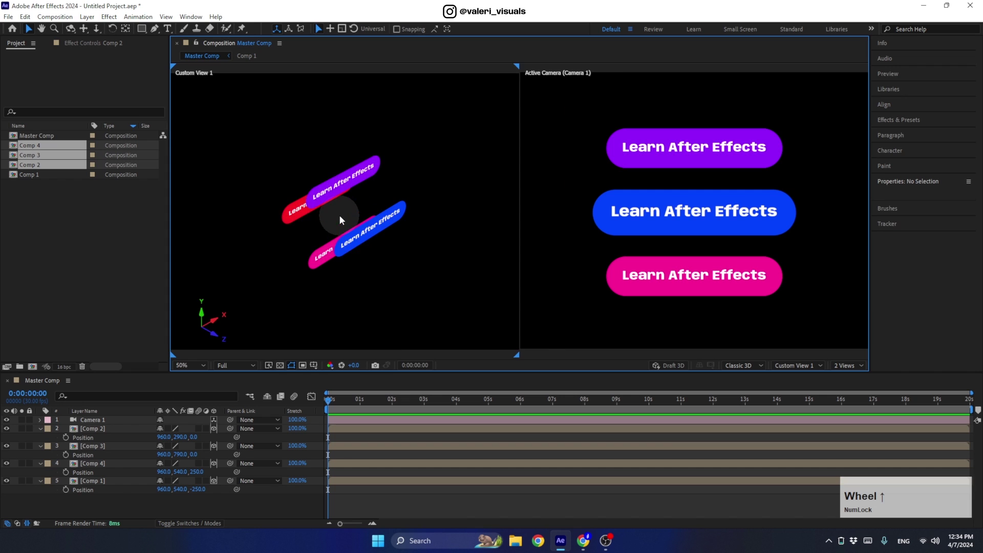
{"action": "scroll", "coordinate": [383, 267], "scroll_direction": "down", "scroll_amount": 2}
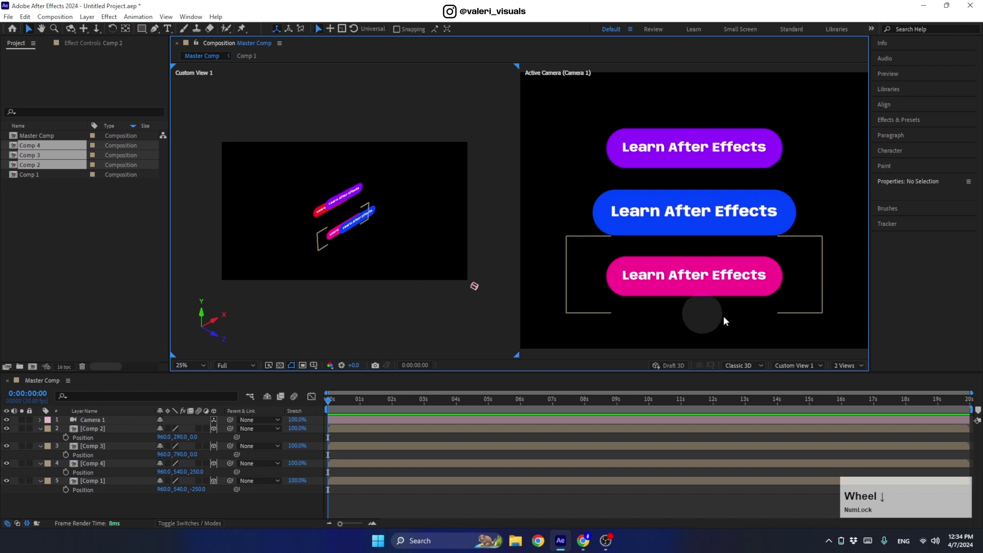
{"action": "left_click", "coordinate": [789, 365]}
{"action": "left_click", "coordinate": [783, 251]}
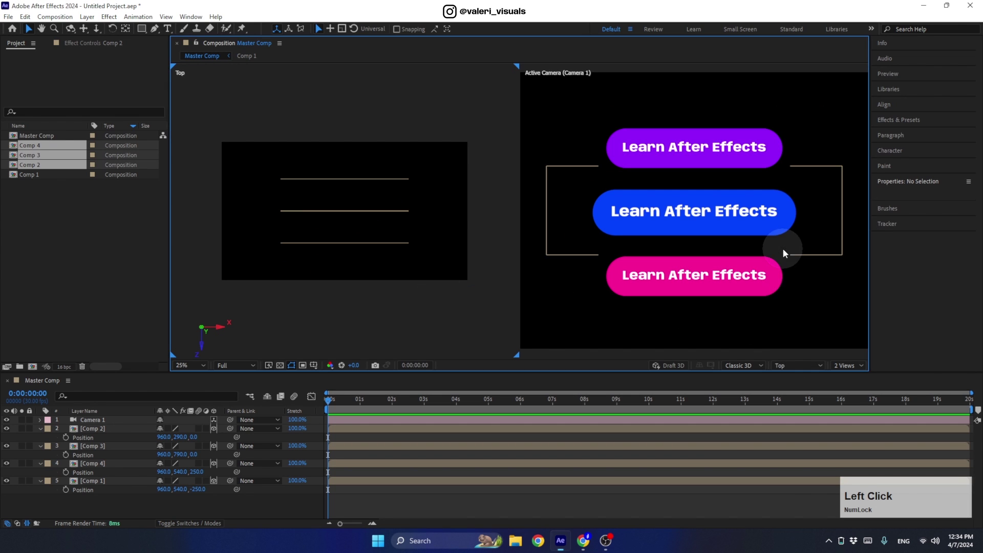
Switch the composition back to 1 View and collapse the properties of the four Comp layers.
{"action": "left_click", "coordinate": [841, 366]}
{"action": "left_click", "coordinate": [843, 377]}
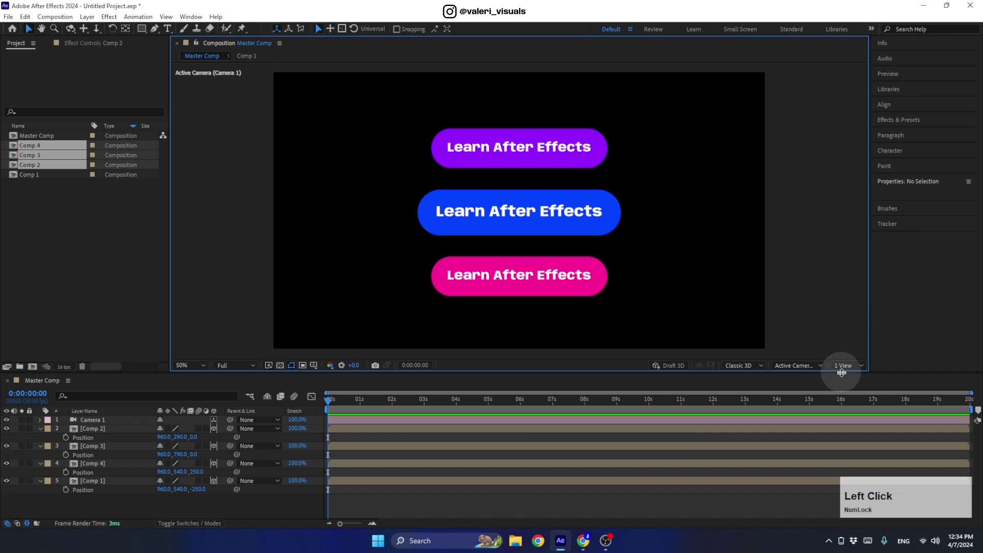
{"action": "left_click", "coordinate": [30, 422]}
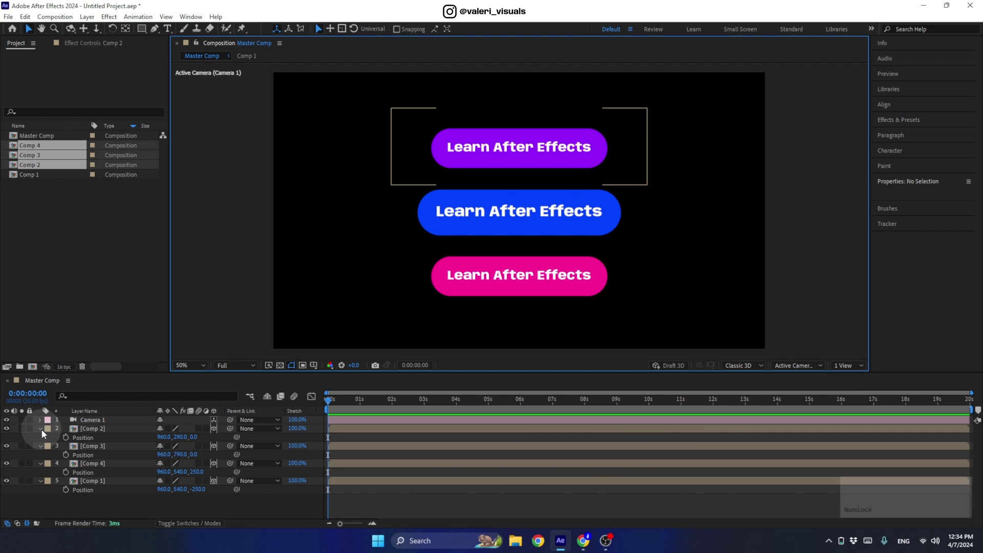
{"action": "left_click", "coordinate": [41, 429]}
{"action": "left_click", "coordinate": [41, 438]}
{"action": "left_click", "coordinate": [41, 446]}
{"action": "left_click", "coordinate": [41, 455]}
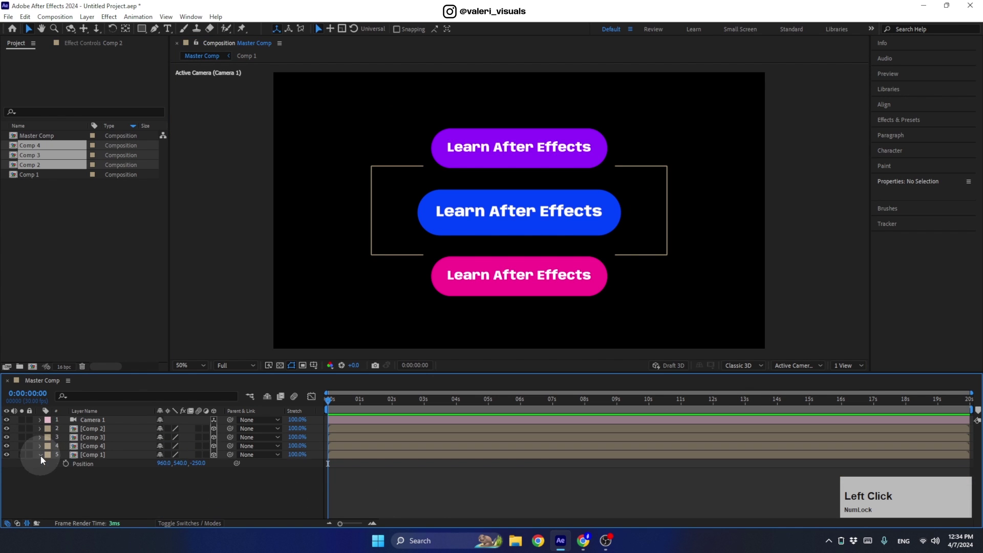
{"action": "left_click", "coordinate": [56, 463]}
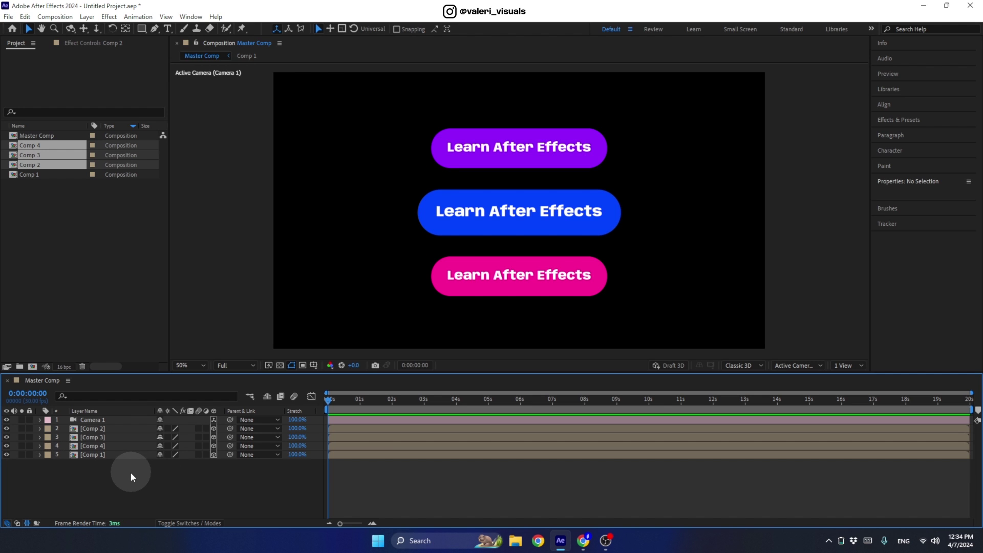
Create a null object in Master Comp and center it horizontally and vertically in the composition.
{"action": "right_click", "coordinate": [113, 472]}
{"action": "mouse_move", "coordinate": [171, 350]}
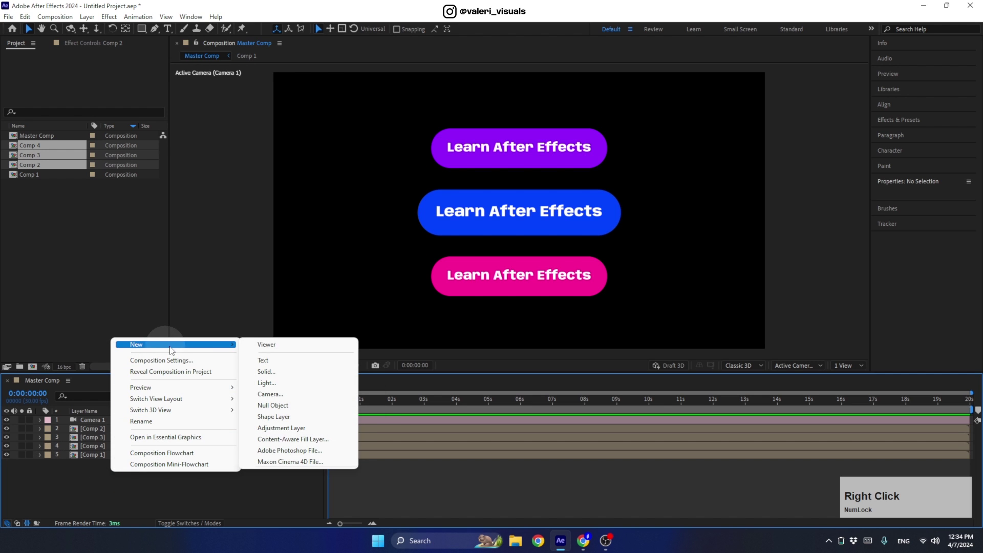
{"action": "left_click", "coordinate": [272, 405]}
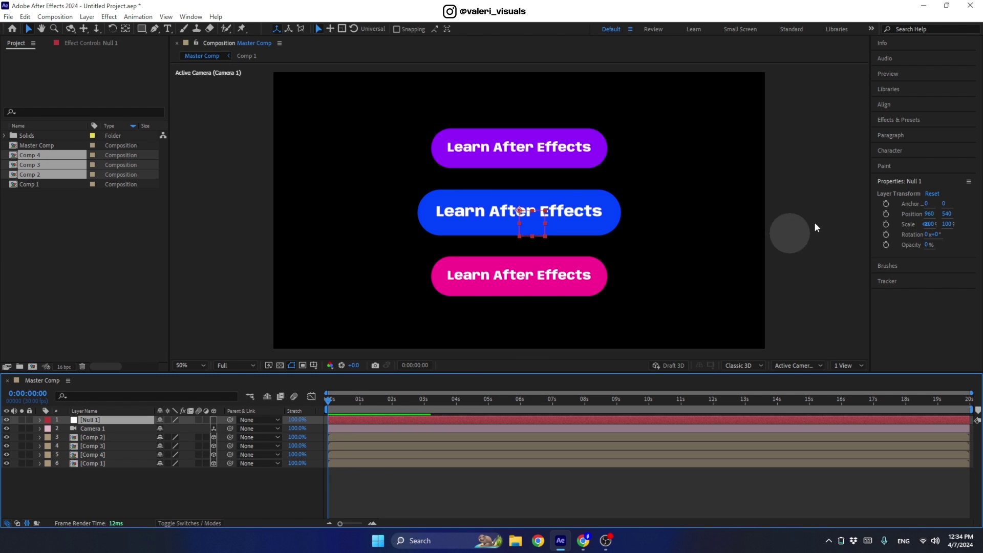
{"action": "left_click", "coordinate": [882, 107]}
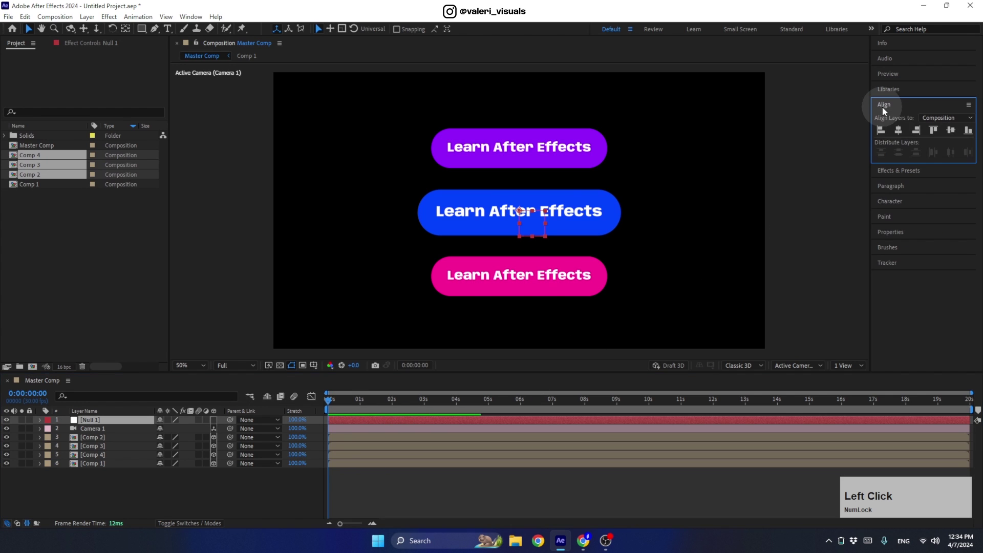
{"action": "left_click", "coordinate": [898, 130]}
{"action": "left_click", "coordinate": [951, 130]}
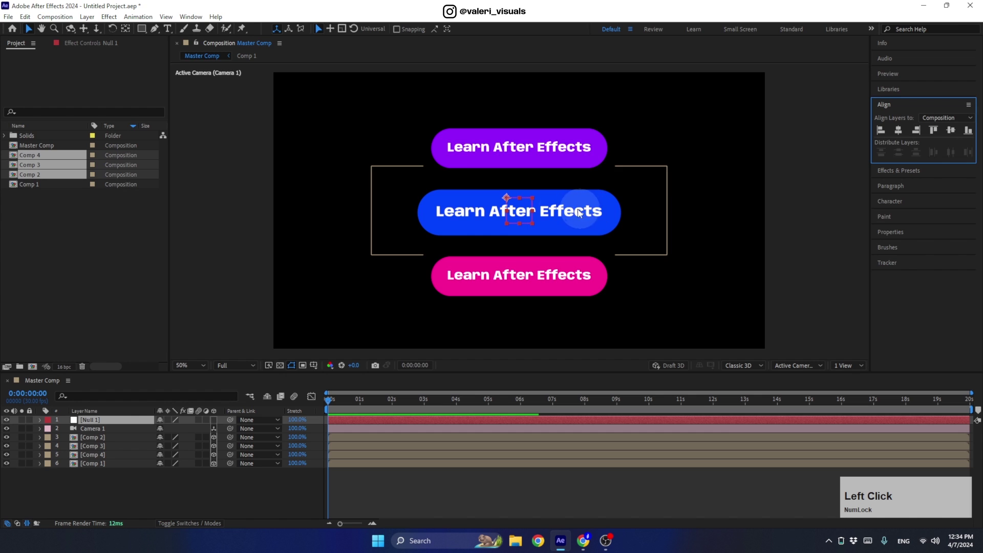
Snap the null object's anchor point to the center of its box with the Pan Behind tool, then return to the Selection tool.
{"action": "scroll", "coordinate": [515, 206], "scroll_direction": "up", "scroll_amount": 1}
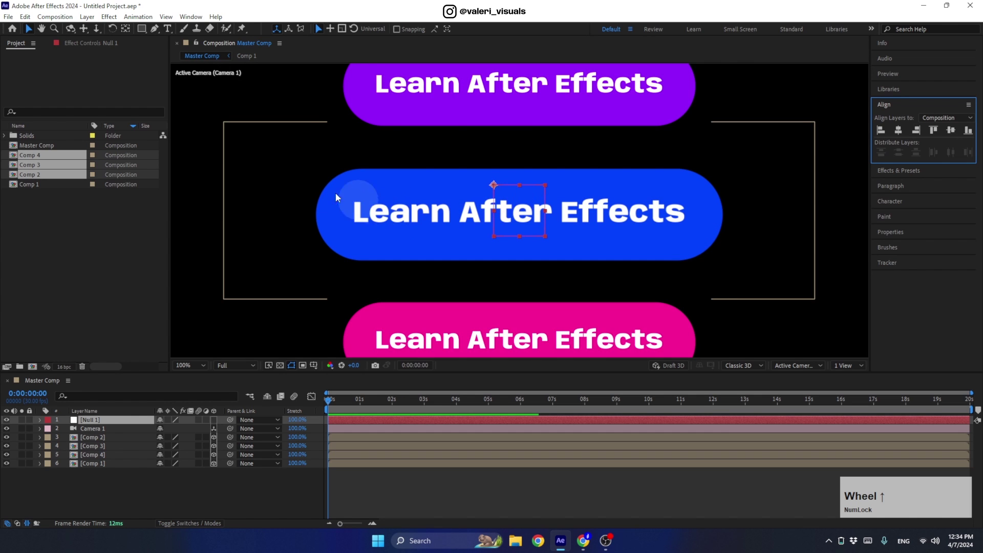
{"action": "left_click", "coordinate": [126, 28]}
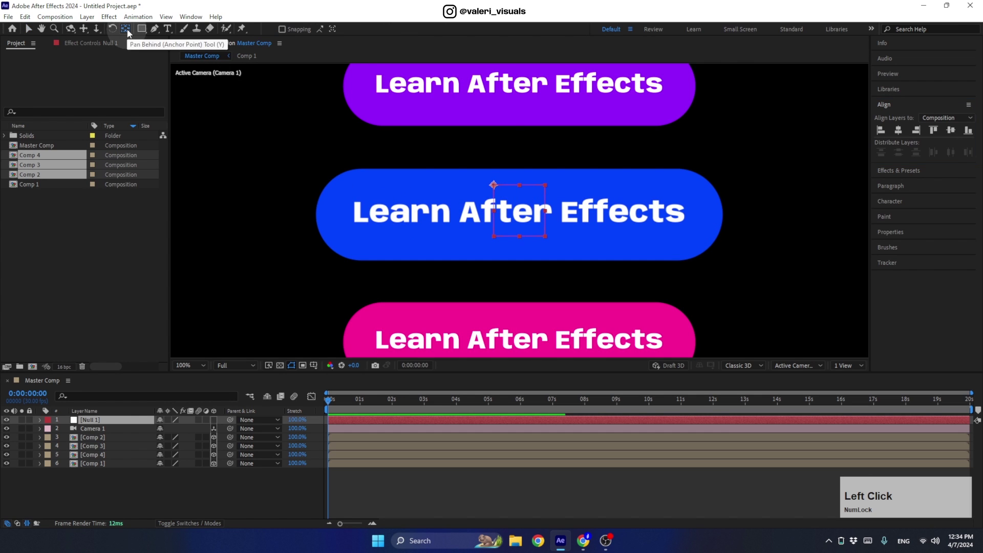
{"action": "left_click_drag", "start_coordinate": [493, 187], "coordinate": [496, 190]}
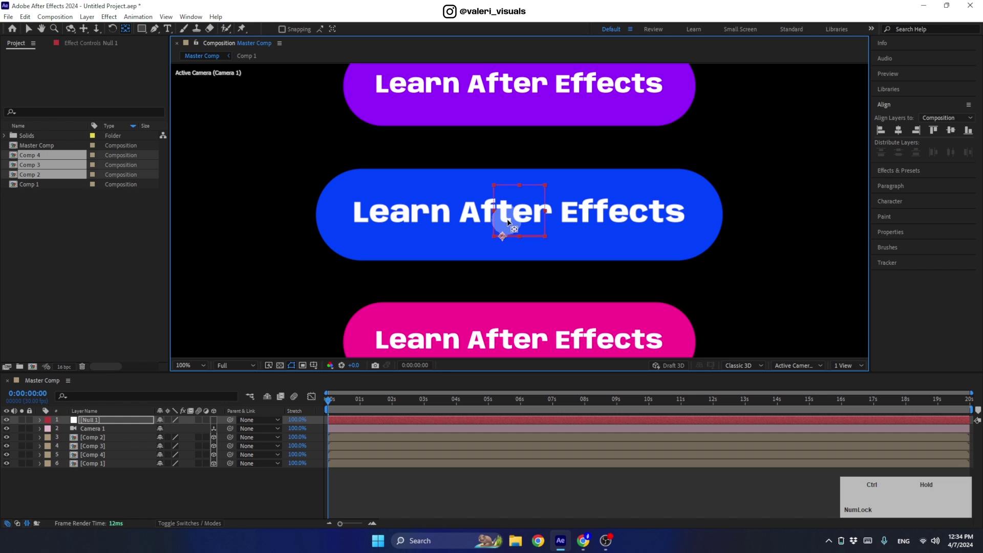
{"action": "left_click_drag", "start_coordinate": [518, 211], "coordinate": [518, 210]}
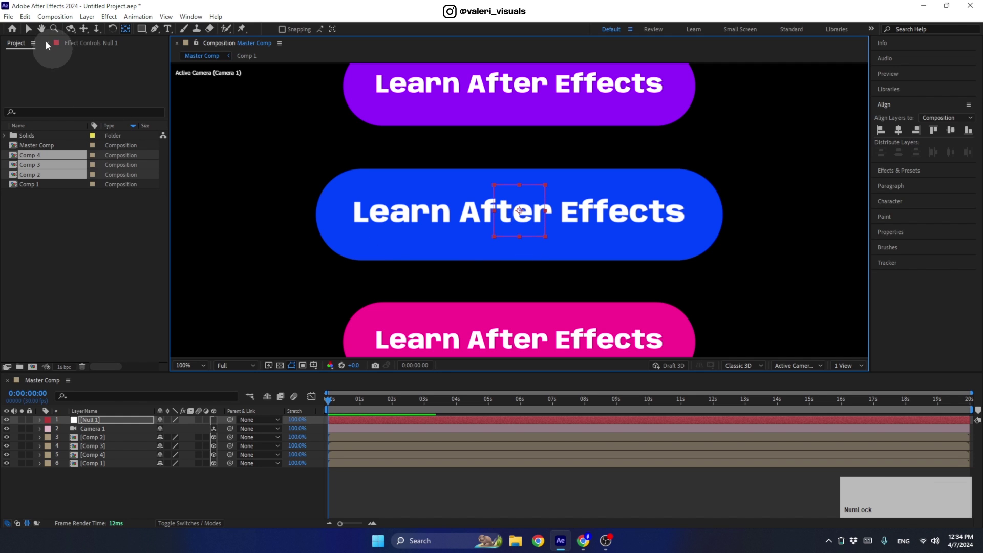
{"action": "left_click", "coordinate": [29, 29]}
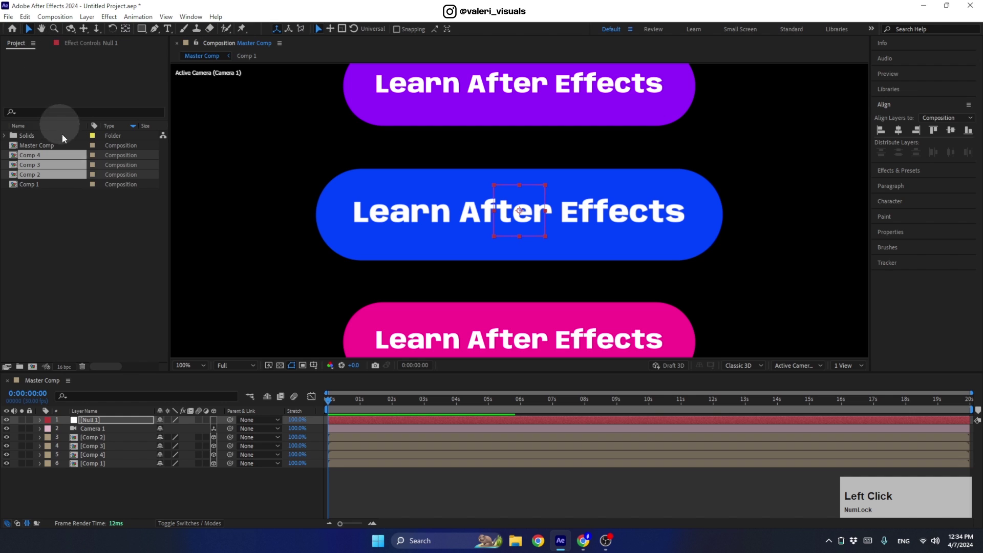
Make the null object a 3D layer and place it directly below the Camera 1 layer.
{"action": "left_click", "coordinate": [215, 420]}
{"action": "left_click_drag", "start_coordinate": [131, 422], "coordinate": [128, 432]}
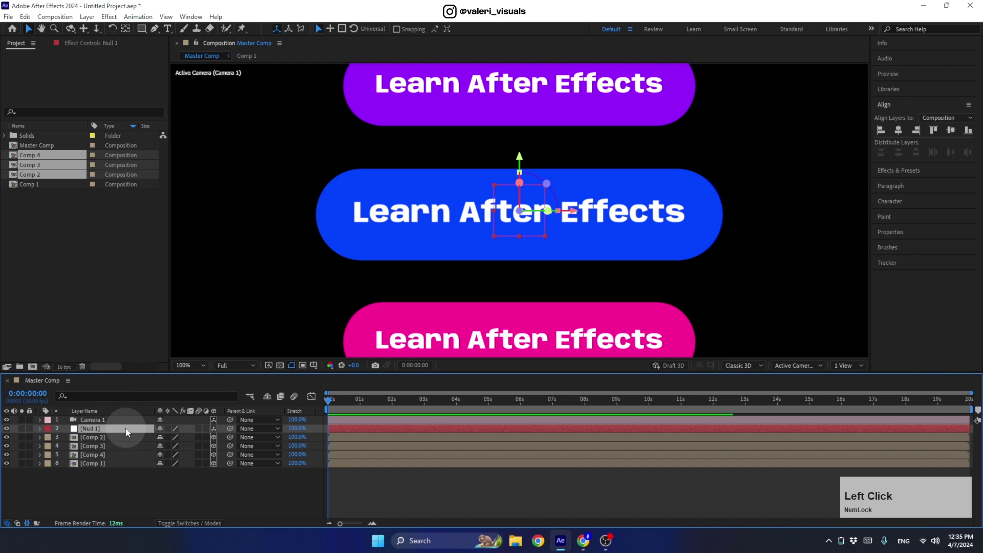
Parent the Comp 1, Comp 2, Comp 3 and Comp 4 layers to Null 1 and reveal the null's rotation properties.
{"action": "left_click", "coordinate": [112, 436]}
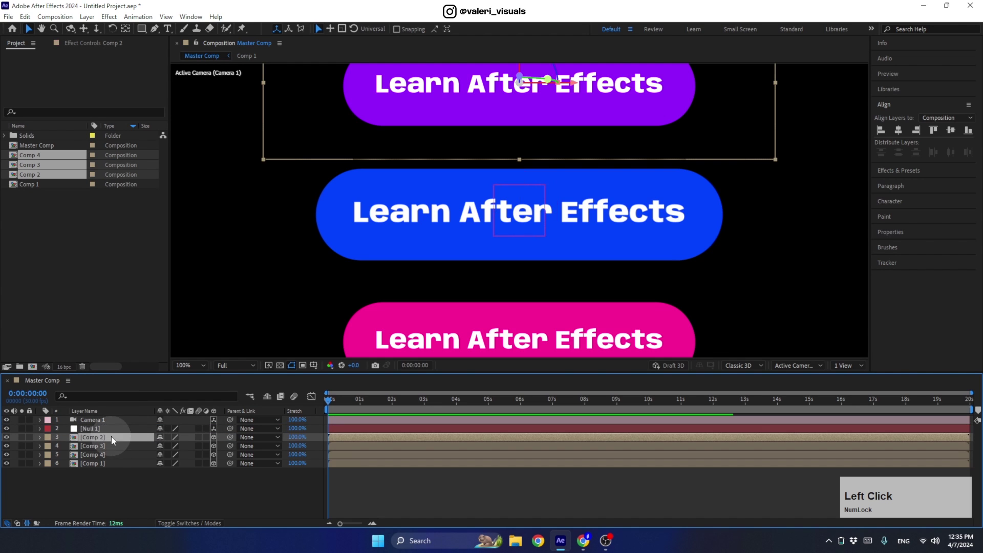
{"action": "left_click", "coordinate": [106, 463], "text": "shift"}
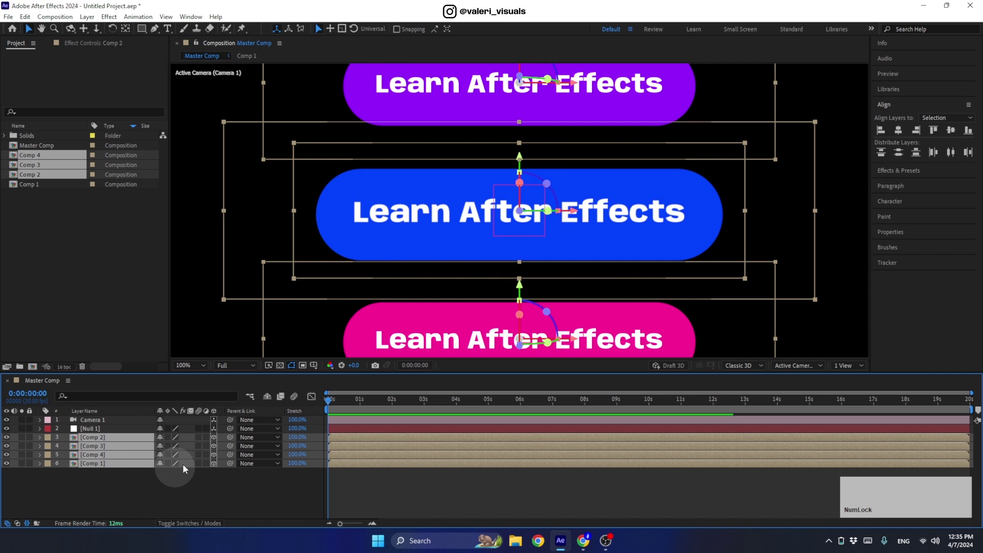
{"action": "left_click_drag", "start_coordinate": [229, 437], "coordinate": [118, 431]}
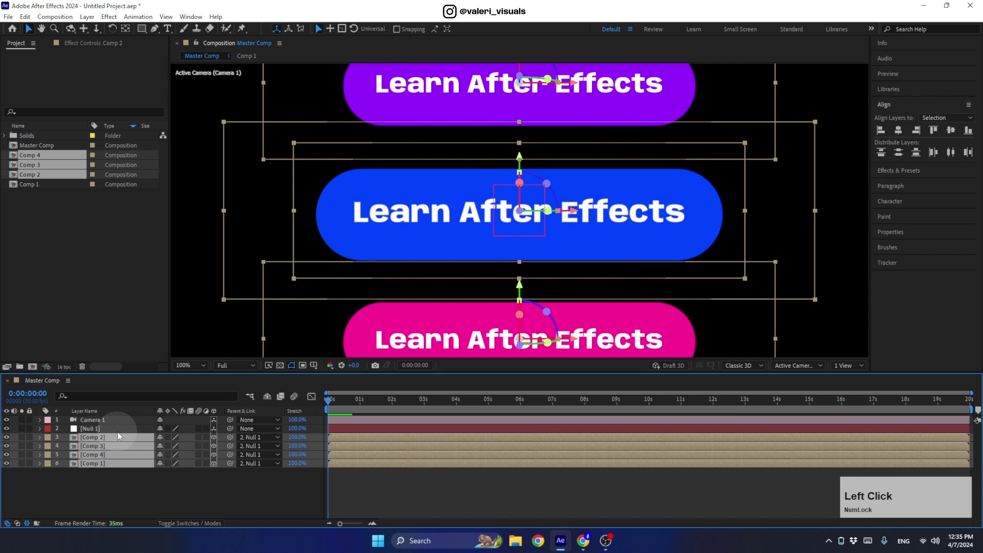
{"action": "left_click", "coordinate": [109, 427]}
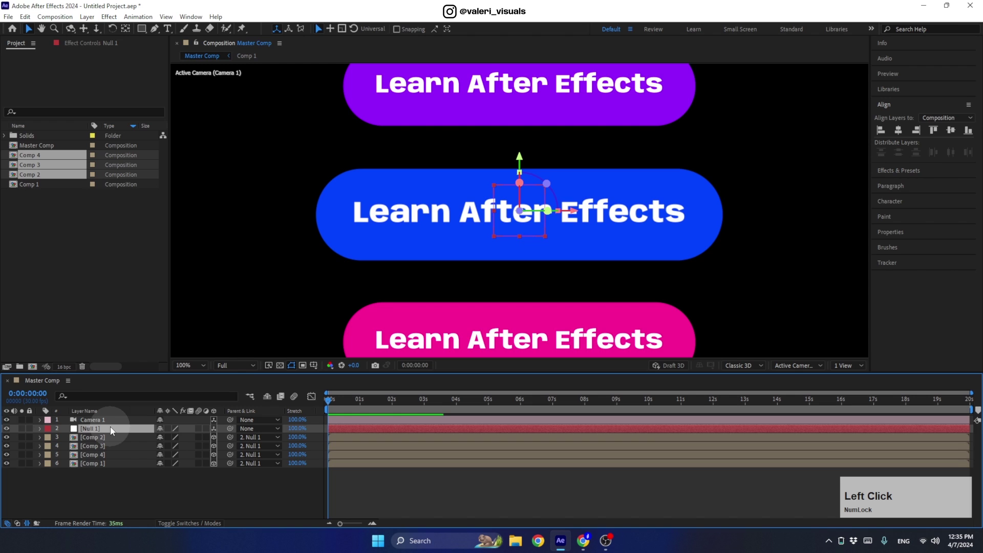
{"action": "key", "text": "r"}
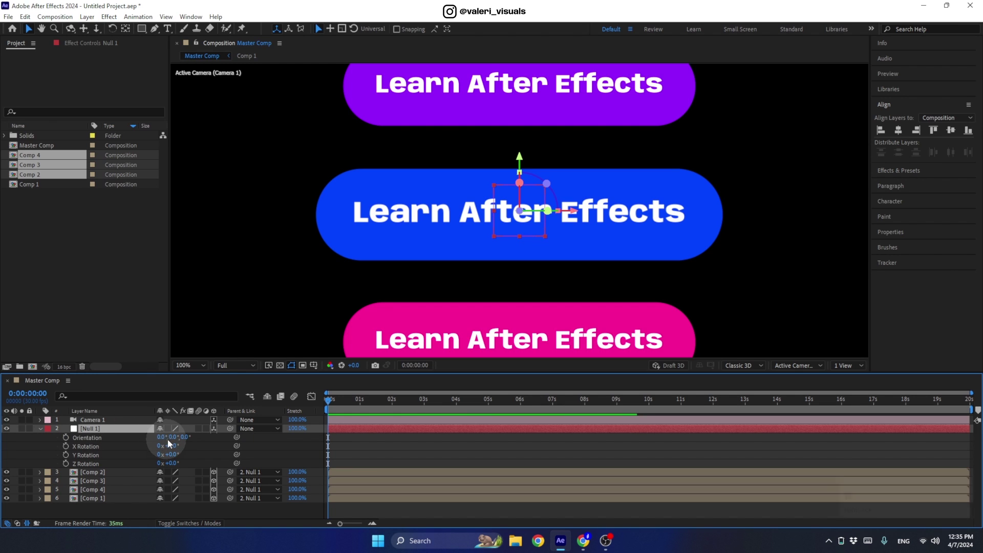
Test how the parented layers turn by varying the null's X Rotation, and reset it to 0°.
{"action": "mouse_move", "coordinate": [172, 446]}
{"action": "left_mouse_down"}
{"action": "mouse_move", "coordinate": [226, 443]}
{"action": "mouse_move", "coordinate": [180, 449]}
{"action": "left_mouse_up"}
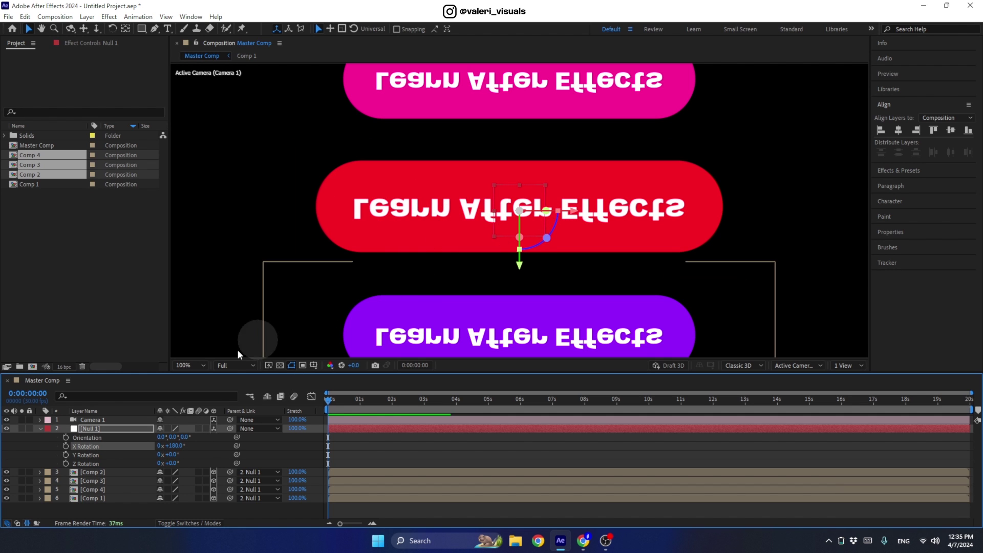
{"action": "mouse_move", "coordinate": [174, 446]}
{"action": "left_mouse_down"}
{"action": "mouse_move", "coordinate": [125, 446]}
{"action": "mouse_move", "coordinate": [170, 447]}
{"action": "left_mouse_up"}
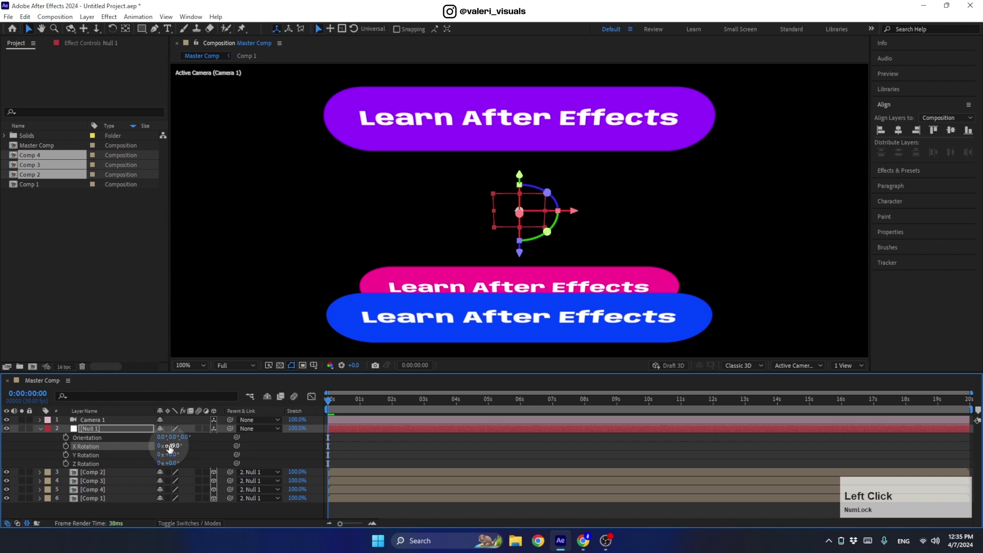
{"action": "left_click", "coordinate": [170, 446]}
{"action": "key", "text": "Return"}
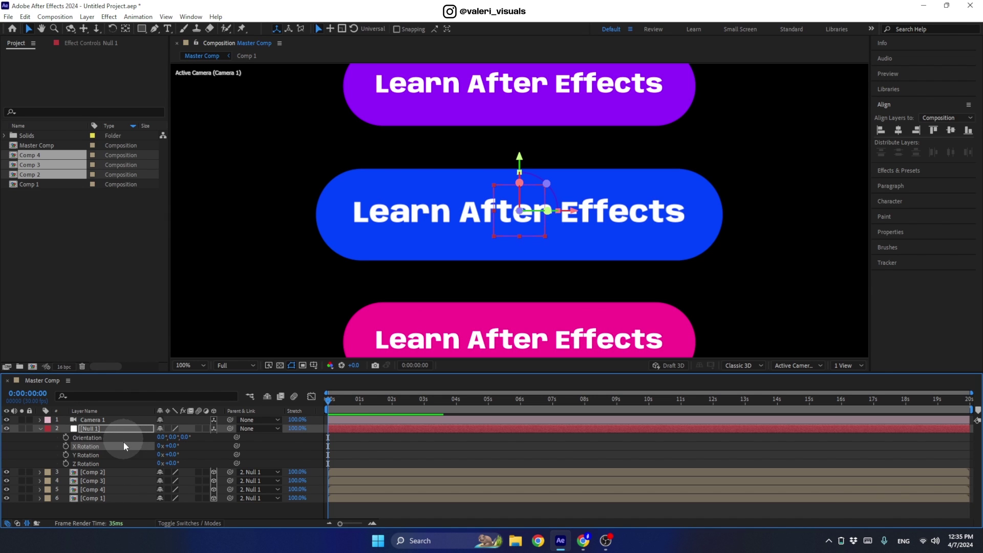
Set the Auto-Orientation of the four Comp layers to Orient Towards Camera.
{"action": "left_click", "coordinate": [112, 471]}
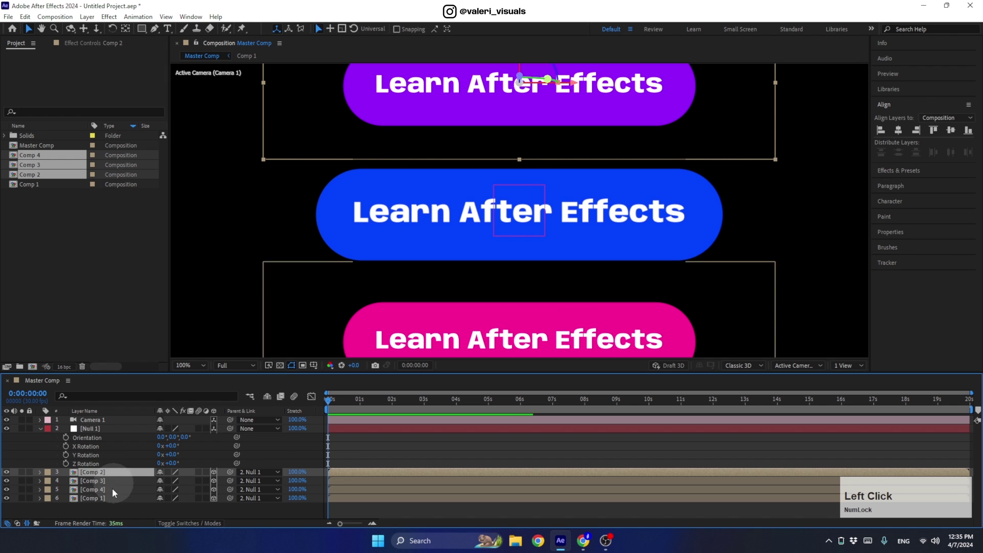
{"action": "left_click", "coordinate": [100, 497], "text": "shift"}
{"action": "right_click", "coordinate": [93, 481]}
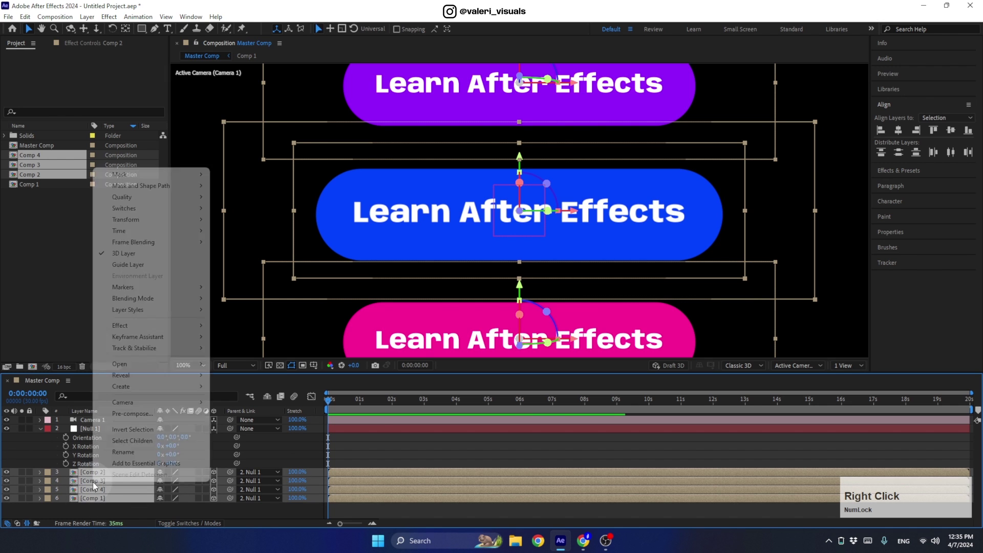
{"action": "mouse_move", "coordinate": [125, 222]}
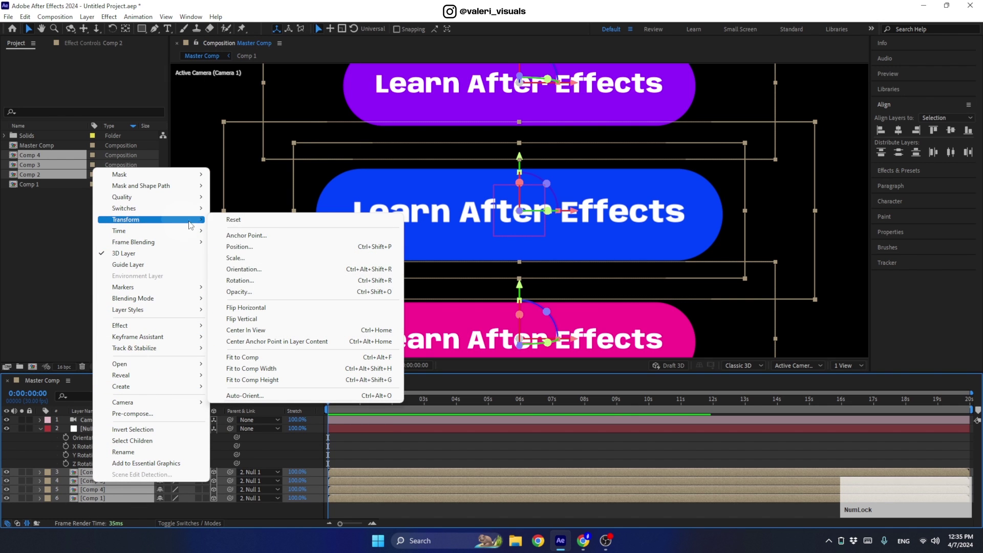
{"action": "left_click", "coordinate": [239, 397]}
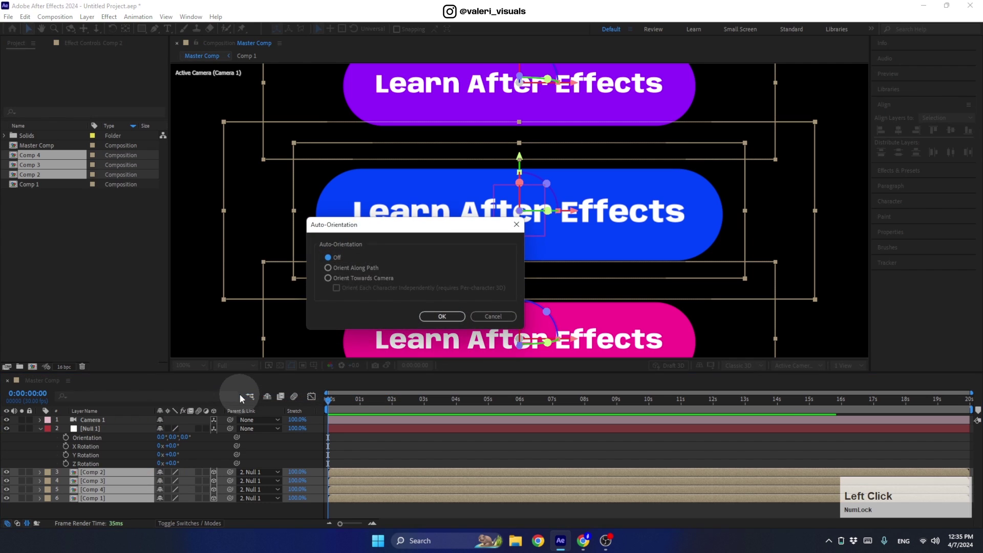
{"action": "left_click", "coordinate": [328, 278]}
{"action": "left_click", "coordinate": [428, 314]}
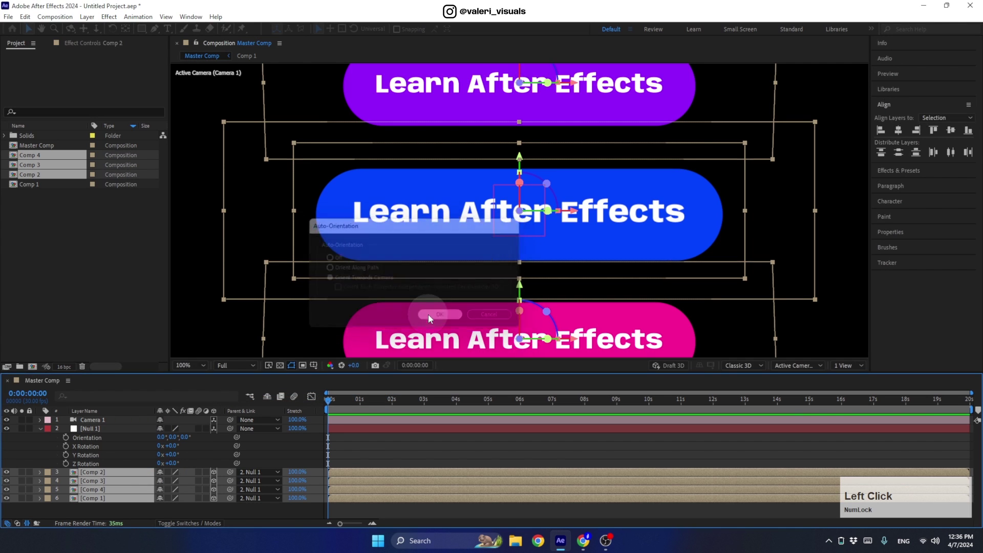
{"action": "left_click", "coordinate": [204, 394]}
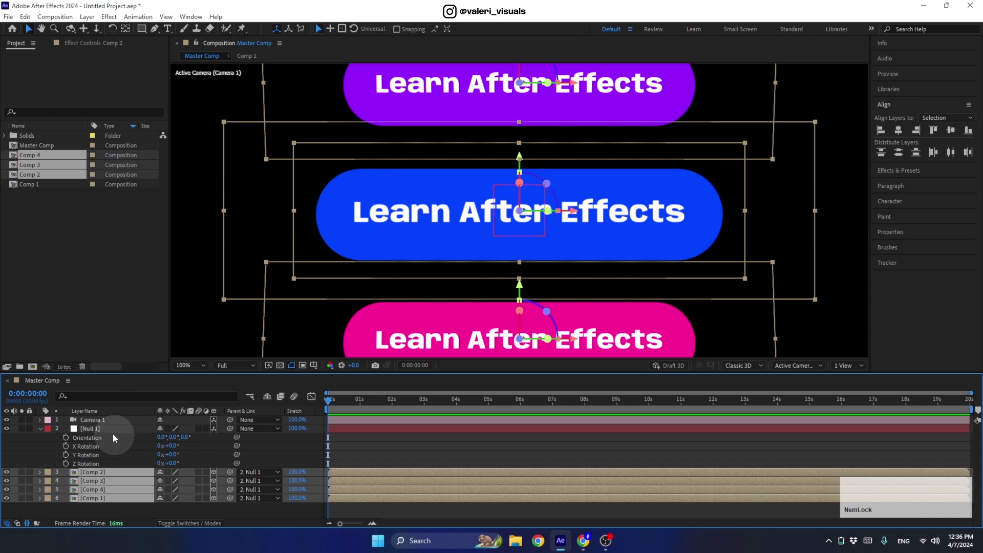
Vary the null's X Rotation to check that the buttons face the camera while turning, and restore it to 0°.
{"action": "left_click_drag", "start_coordinate": [172, 449], "coordinate": [320, 431]}
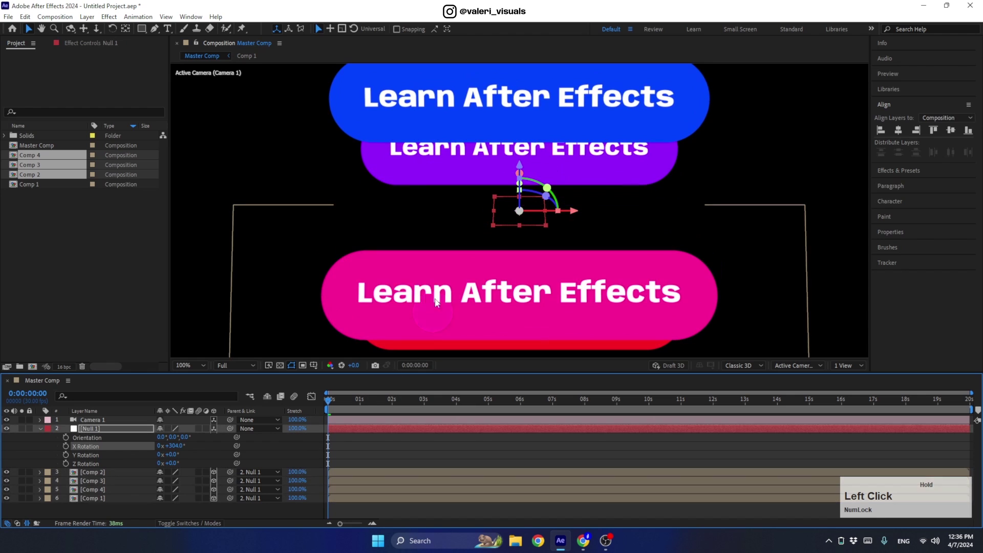
{"action": "left_click", "coordinate": [182, 447]}
{"action": "type", "text": "0"}
{"action": "key", "text": "Return"}
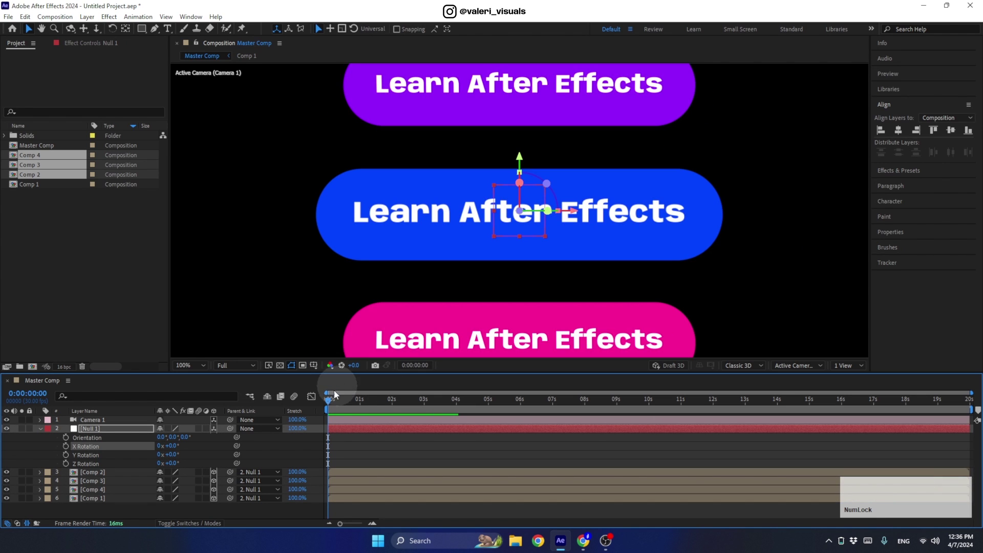
Keyframe the null's X Rotation from 0° at the start to one full revolution at 4 seconds.
{"action": "left_click_drag", "start_coordinate": [341, 399], "coordinate": [311, 410]}
{"action": "left_click", "coordinate": [64, 446]}
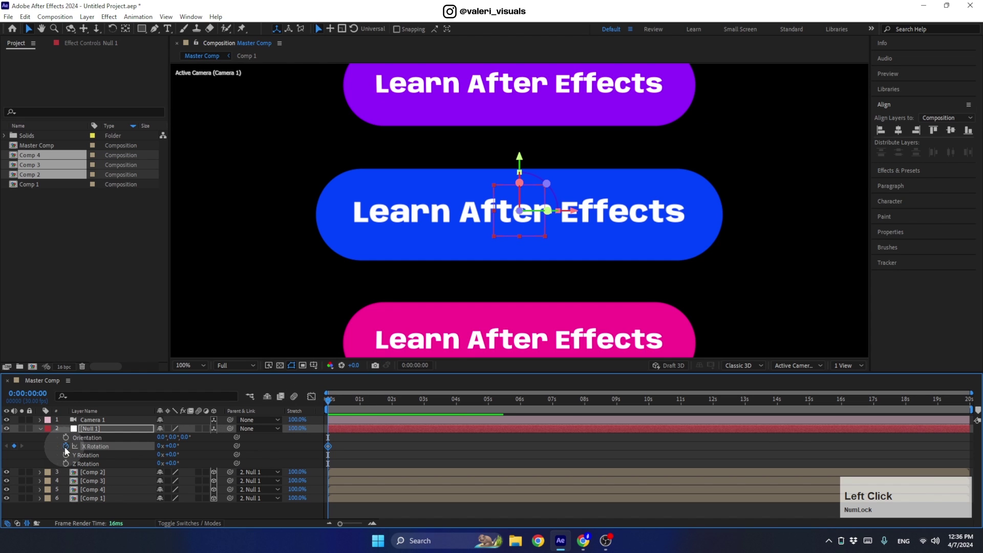
{"action": "left_click_drag", "start_coordinate": [333, 404], "coordinate": [457, 415]}
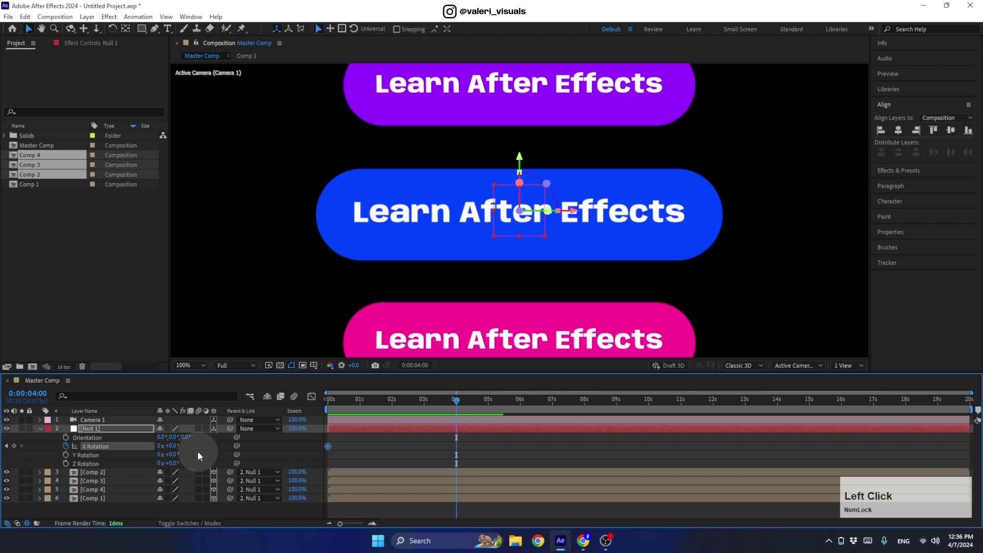
{"action": "left_click", "coordinate": [160, 446]}
{"action": "type", "text": "1"}
{"action": "key", "text": "Return"}
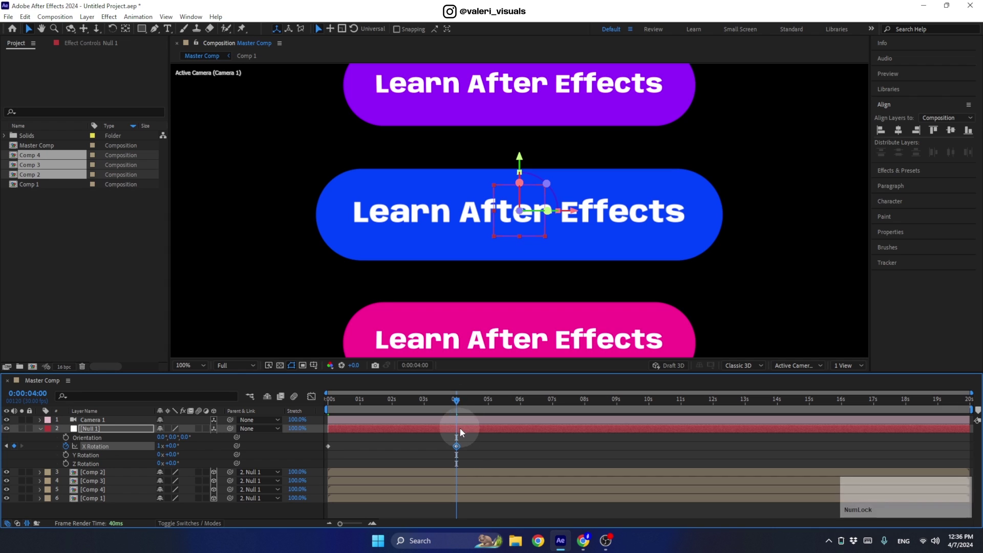
End the work area at 4 seconds, preview the rotation from the beginning, and return the playhead to the start.
{"action": "key", "text": "n"}
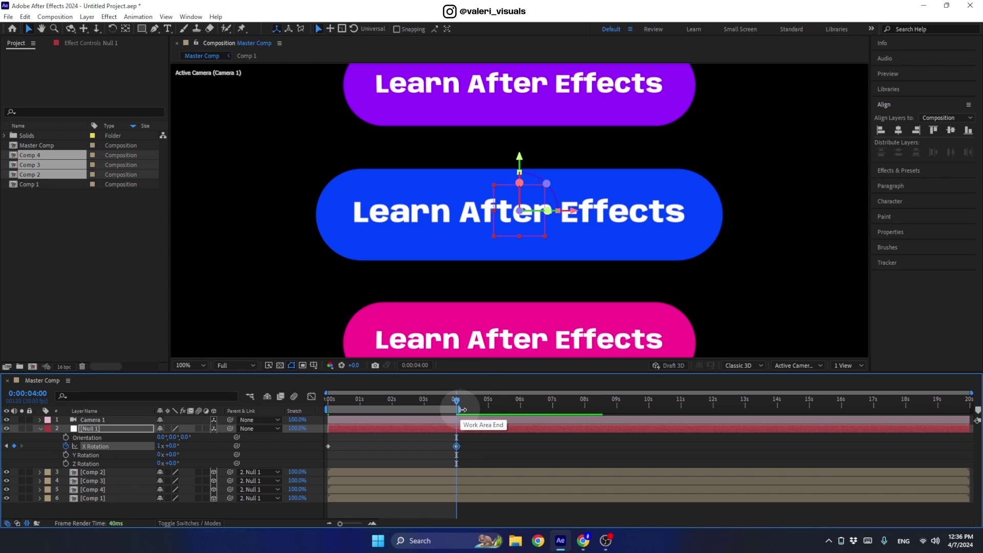
{"action": "left_click_drag", "start_coordinate": [455, 410], "coordinate": [292, 411]}
{"action": "key", "text": "space"}
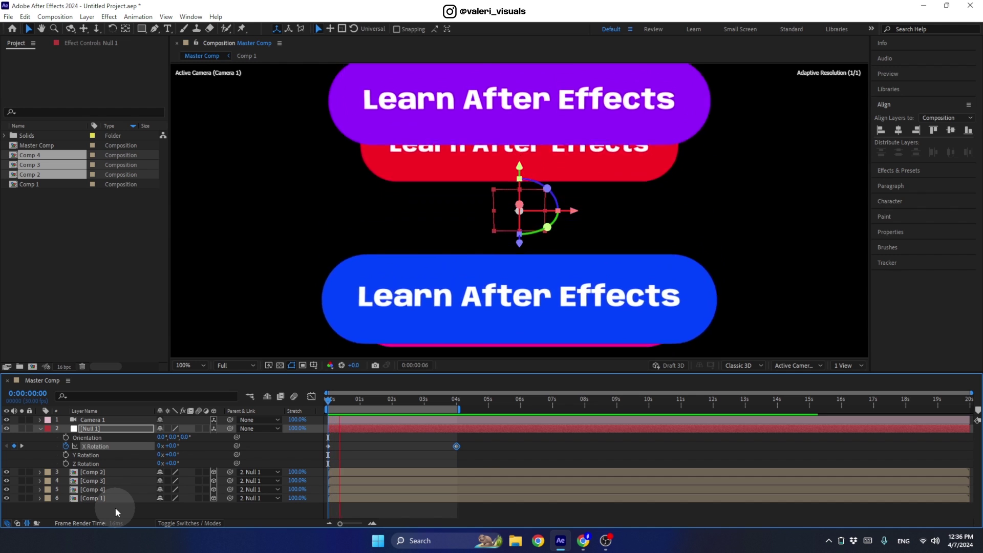
{"action": "key", "text": "space"}
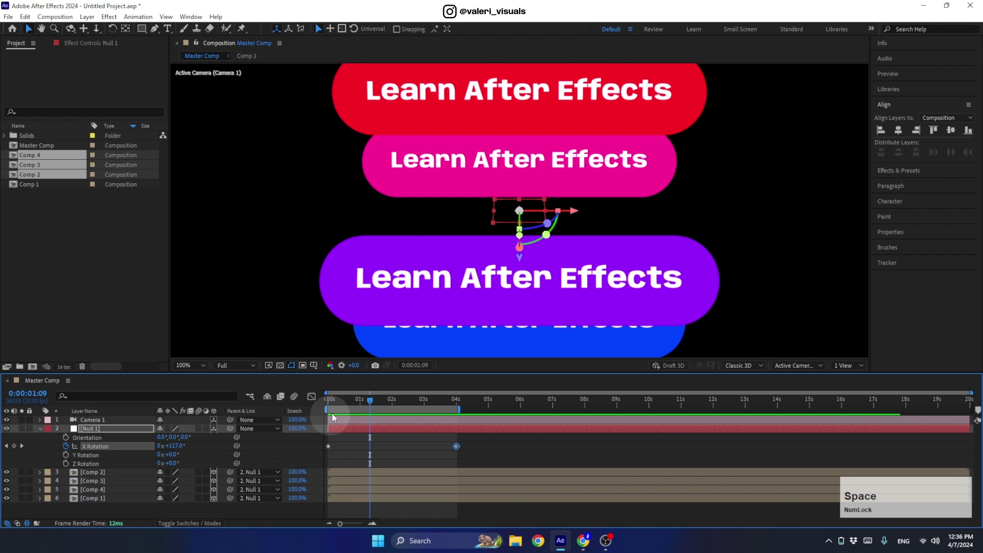
{"action": "left_click_drag", "start_coordinate": [349, 402], "coordinate": [315, 405]}
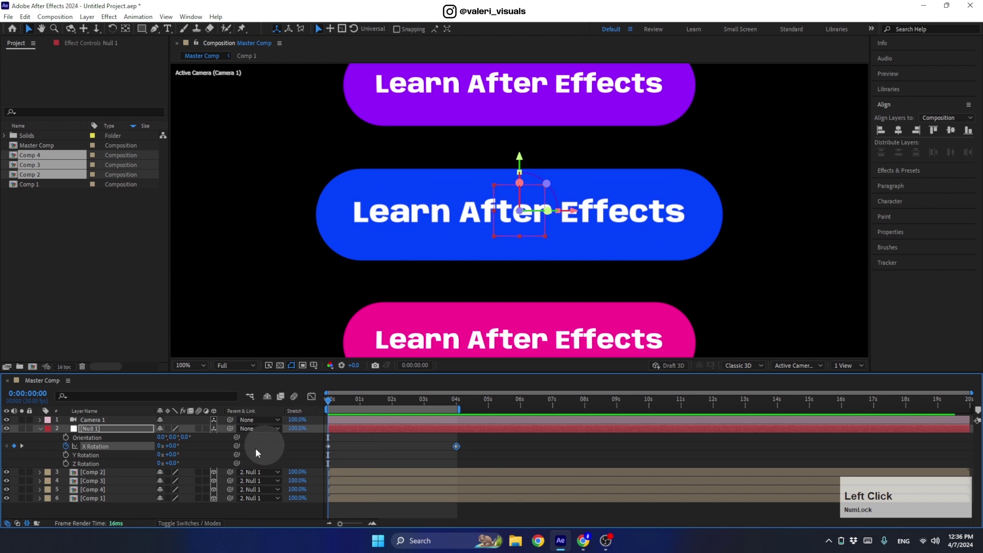
Collapse the null's properties, turn on Depth of Field in Camera 1's options and set its Aperture to 100 pixels.
{"action": "left_click", "coordinate": [40, 429]}
{"action": "left_click", "coordinate": [40, 420]}
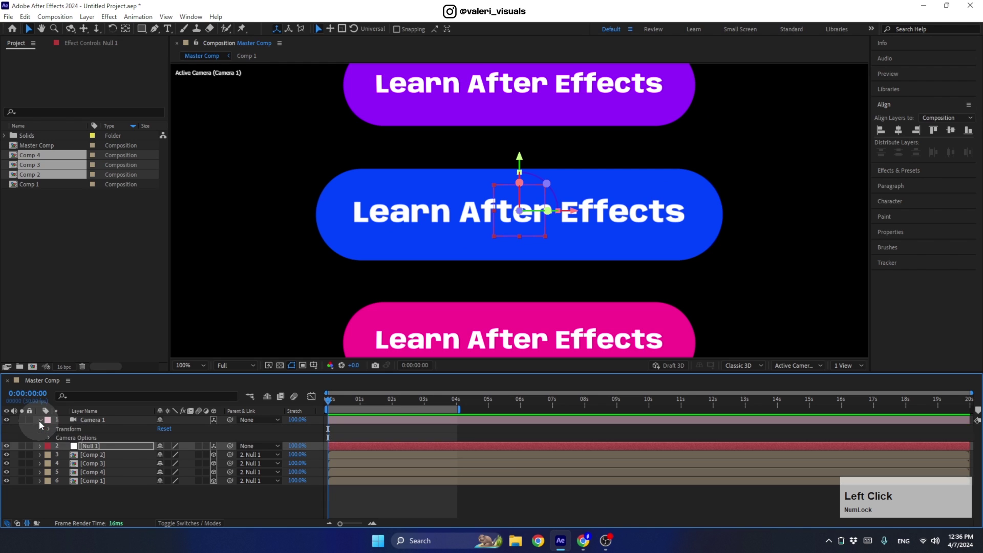
{"action": "left_click", "coordinate": [48, 434]}
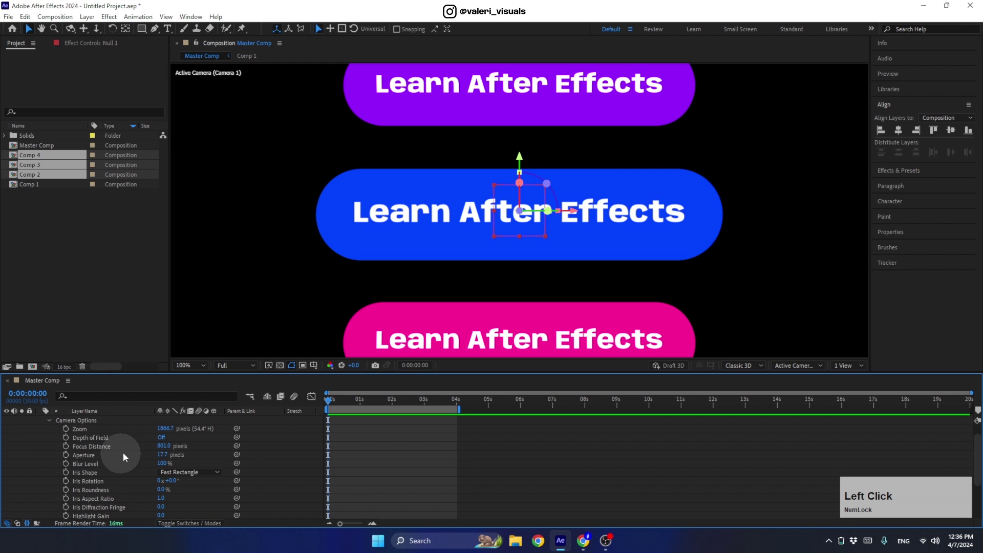
{"action": "left_click", "coordinate": [156, 437]}
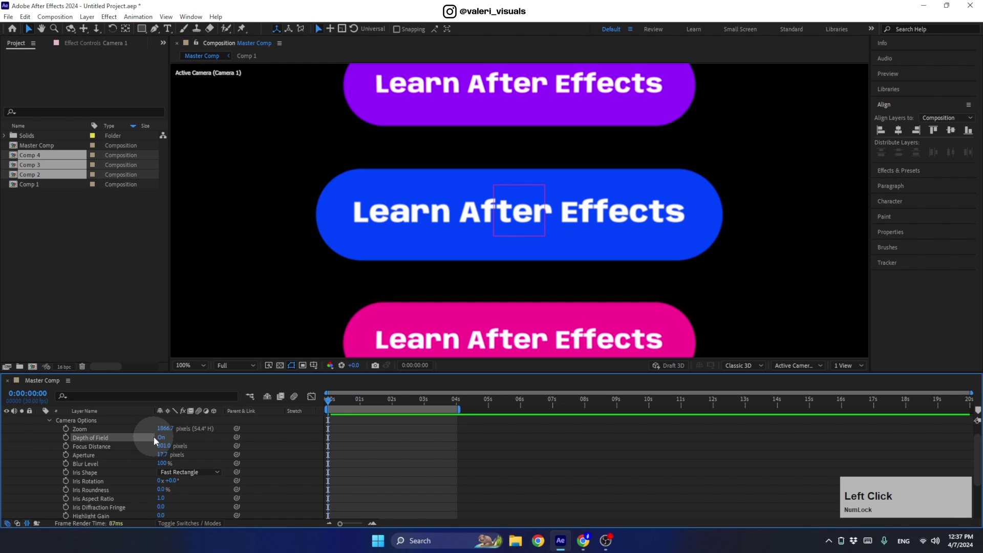
{"action": "left_click", "coordinate": [163, 454]}
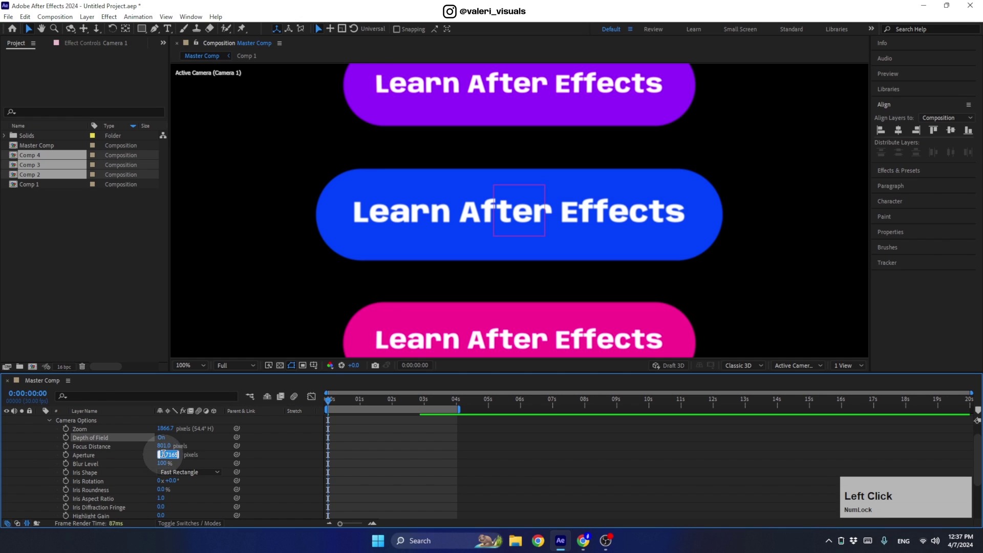
{"action": "type", "text": "1"}
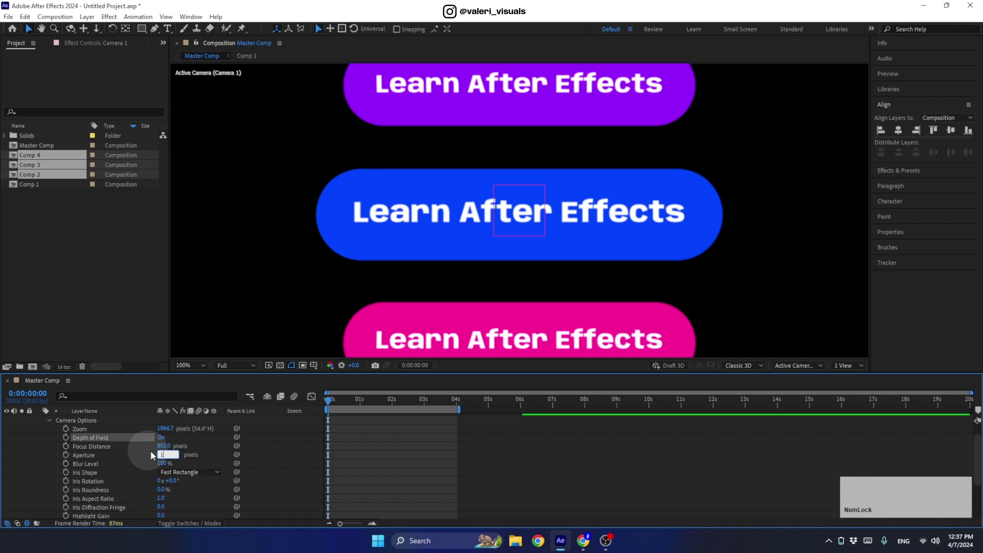
{"action": "type", "text": "00"}
{"action": "key", "text": "Return"}
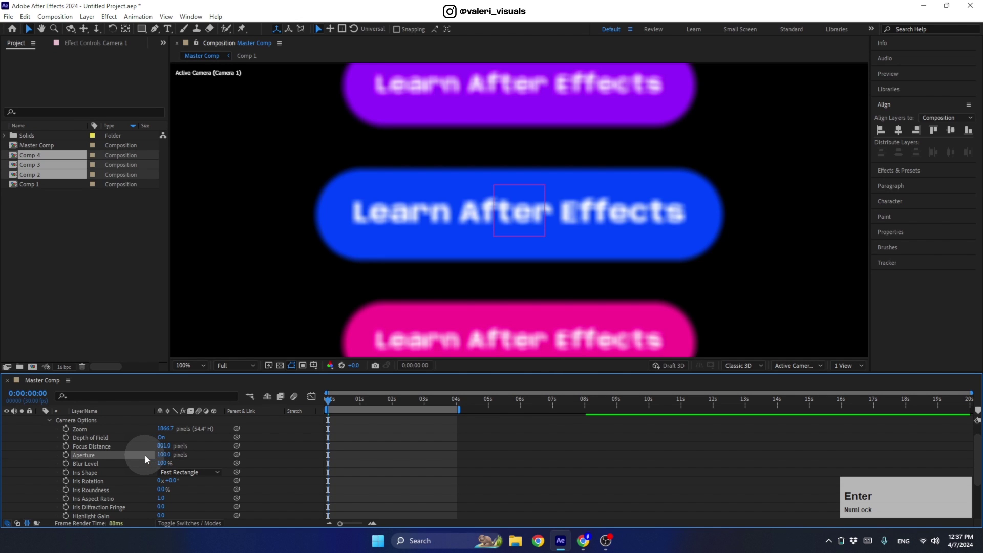
Show the composition in 2 Views and set the camera's Focus Distance to 1620 pixels, aligned with the front Comp layer.
{"action": "left_click", "coordinate": [837, 367]}
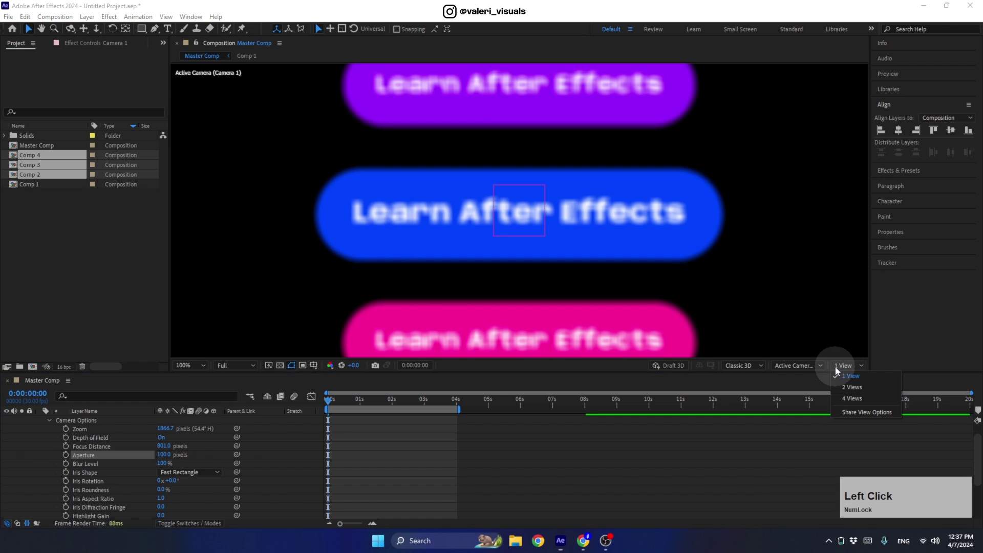
{"action": "left_click", "coordinate": [839, 387]}
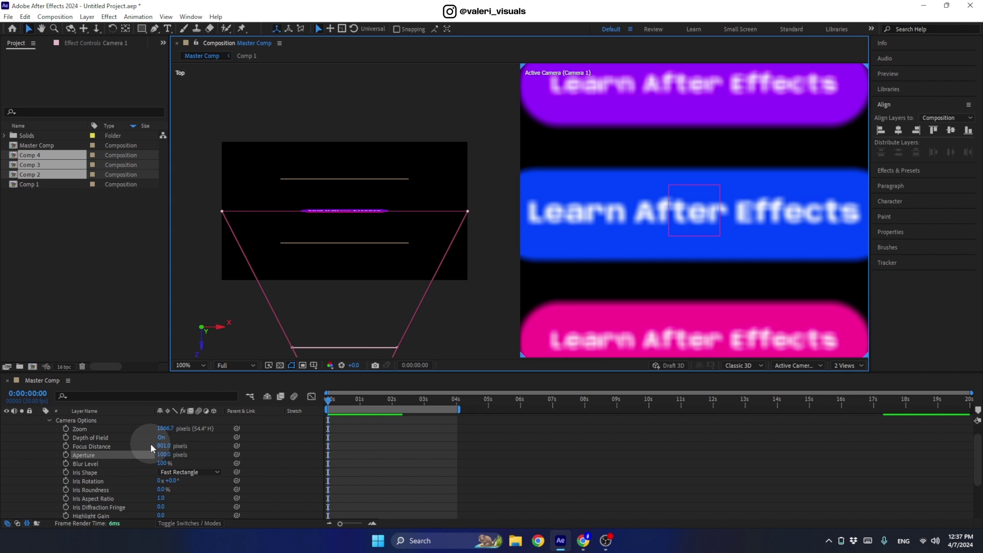
{"action": "left_click", "coordinate": [116, 446]}
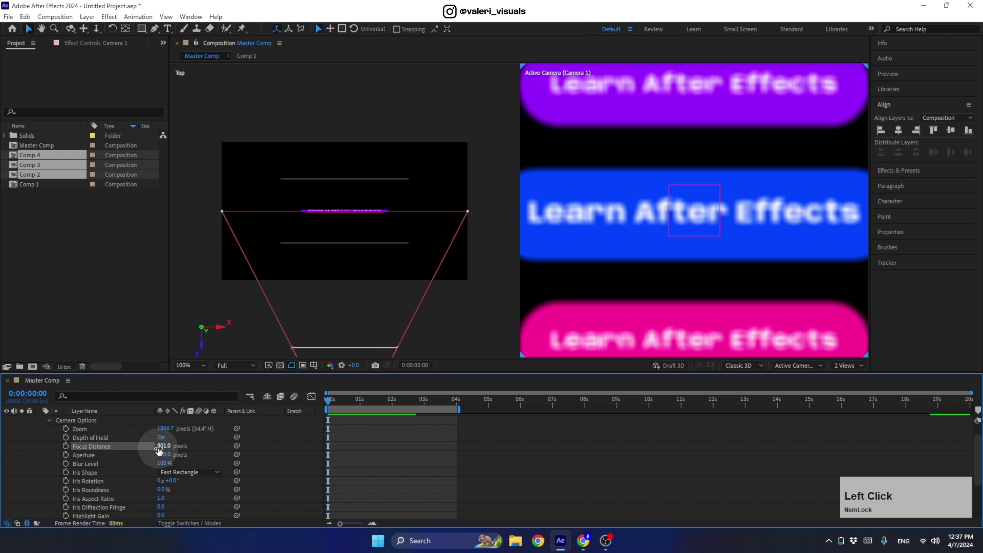
{"action": "left_click_drag", "start_coordinate": [164, 446], "coordinate": [499, 430]}
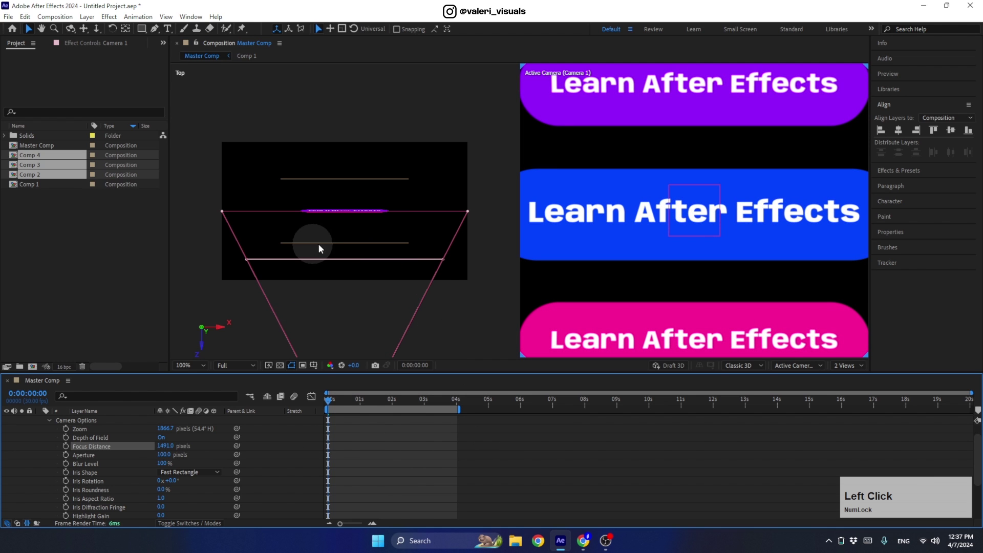
{"action": "left_click_drag", "start_coordinate": [165, 446], "coordinate": [224, 438]}
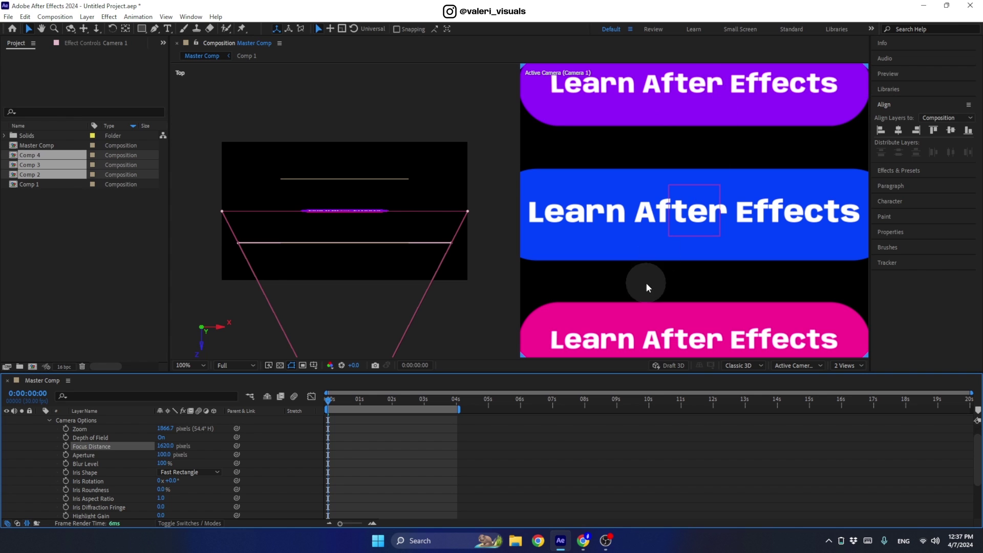
Set the camera's Aperture to 400 pixels and preview the rotation from the start of the timeline.
{"action": "left_click_drag", "start_coordinate": [164, 455], "coordinate": [280, 456]}
{"action": "left_click", "coordinate": [164, 456]}
{"action": "type", "text": "40"}
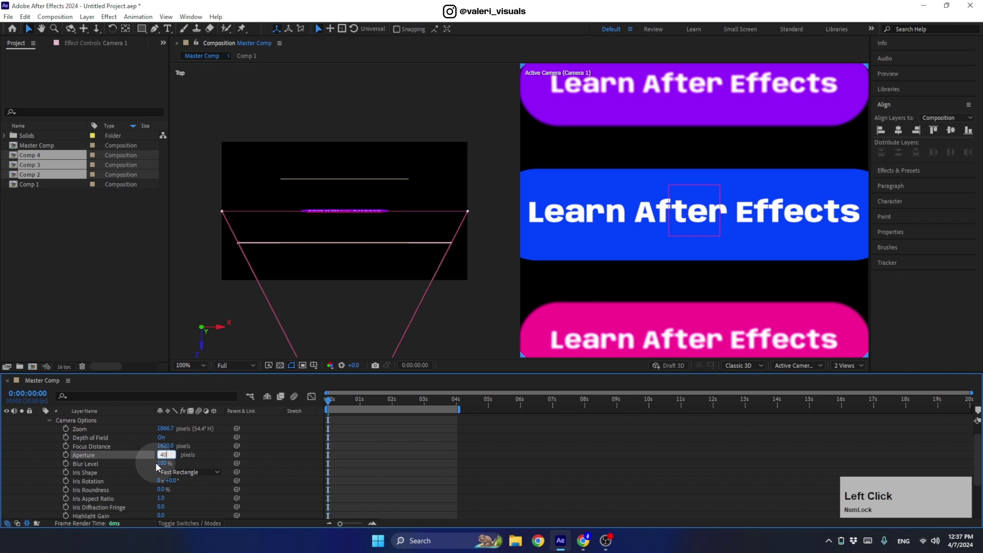
{"action": "type", "text": "0"}
{"action": "key", "text": "Return"}
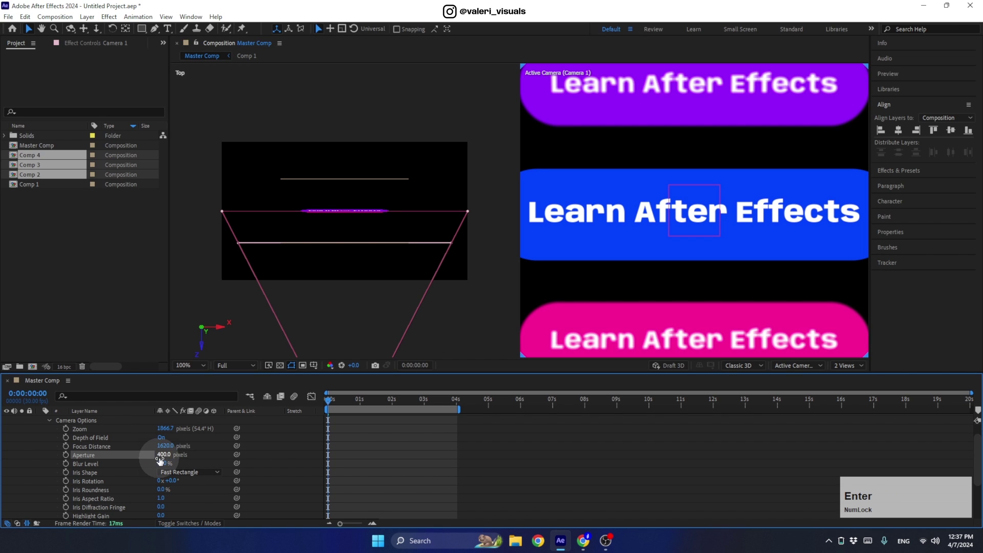
{"action": "scroll", "coordinate": [684, 276], "scroll_direction": "down", "scroll_amount": 2}
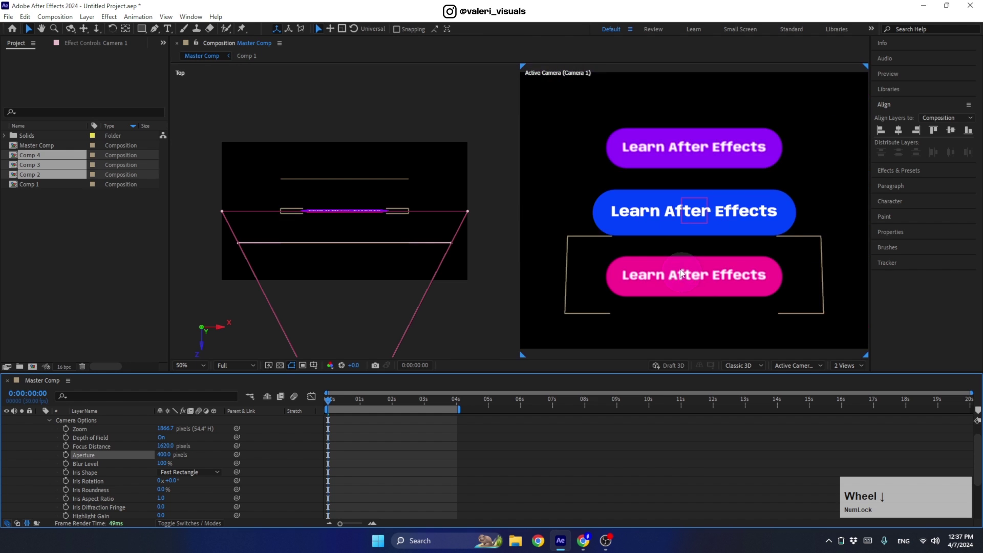
{"action": "left_click_drag", "start_coordinate": [329, 399], "coordinate": [309, 400]}
{"action": "key", "text": "space"}
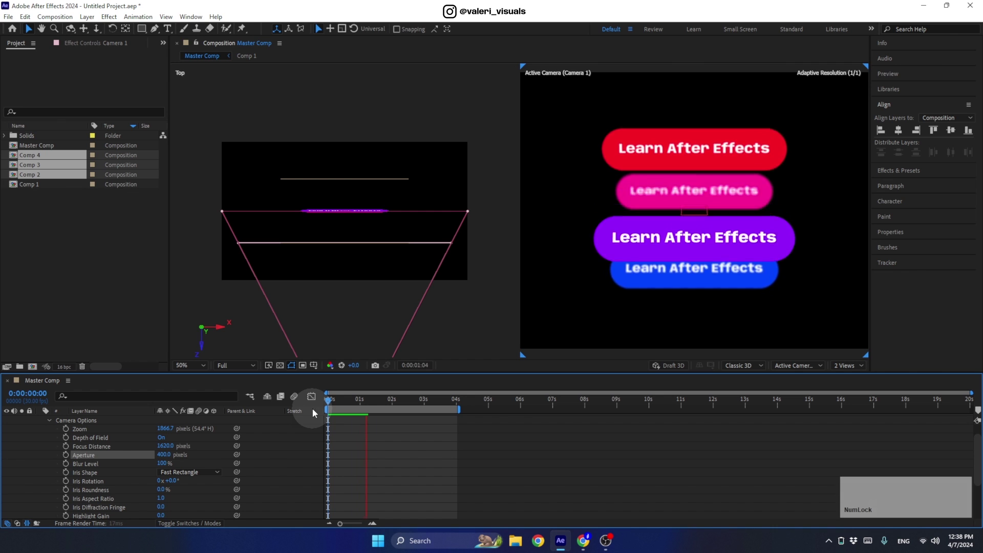
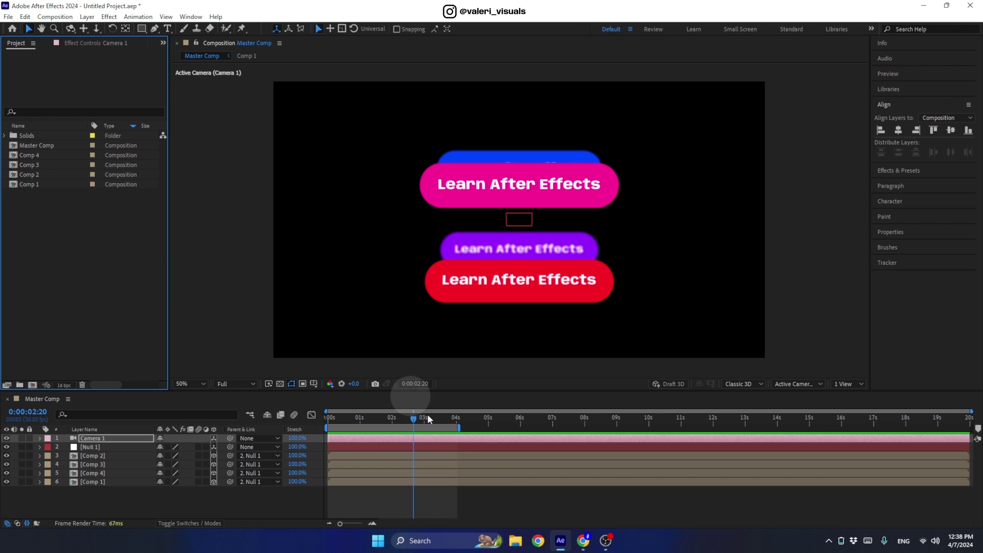
Import Avatars.ai from the Assets folder of Tutorials 2024 > 11_3D Rotation as a Composition with Layer Size footage dimensions.
{"action": "left_click", "coordinate": [515, 541]}
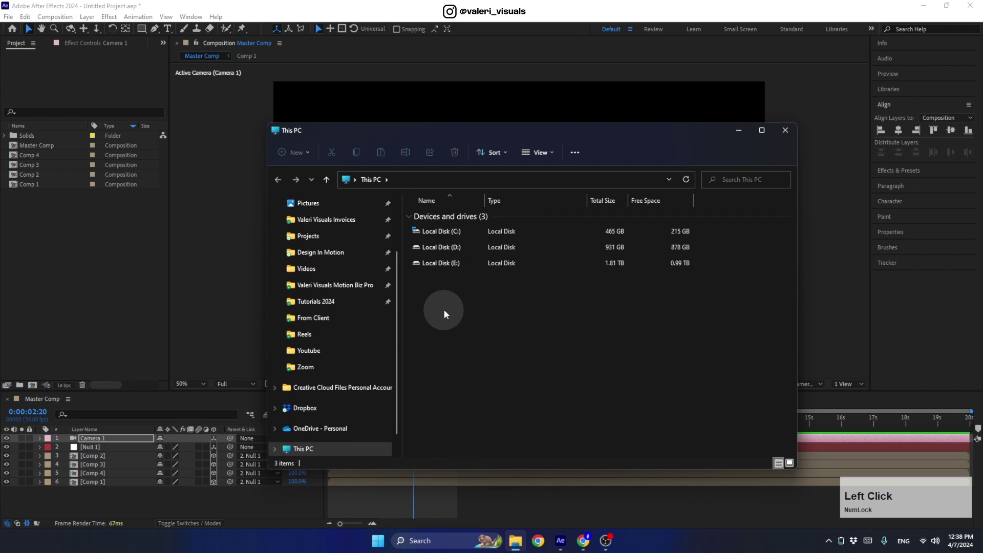
{"action": "left_click", "coordinate": [337, 305]}
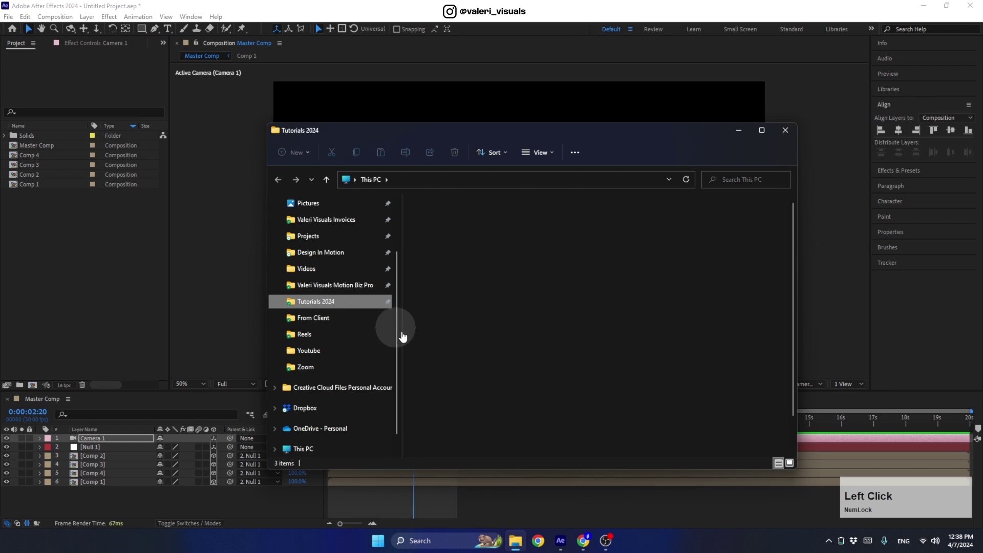
{"action": "key", "text": "Num_Lock"}
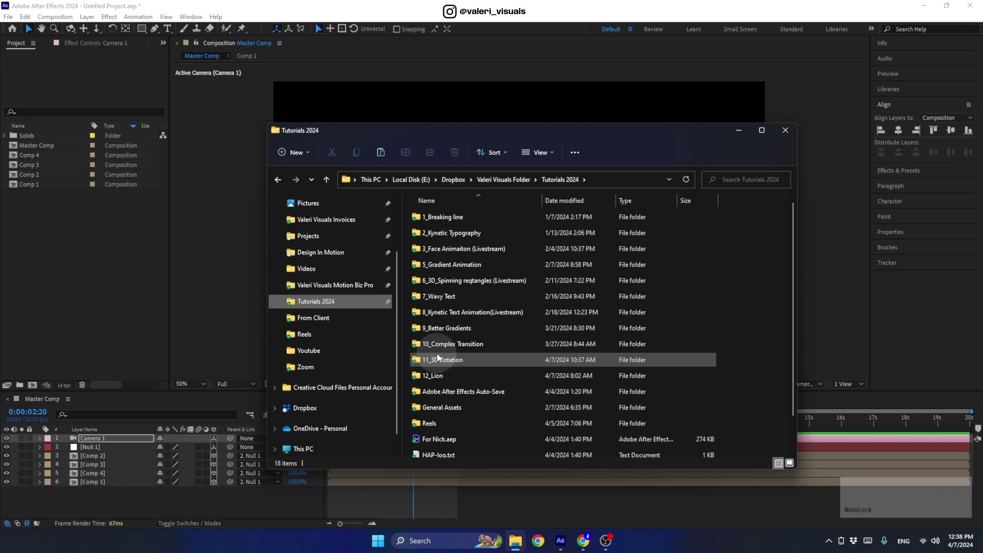
{"action": "double_click", "coordinate": [438, 359]}
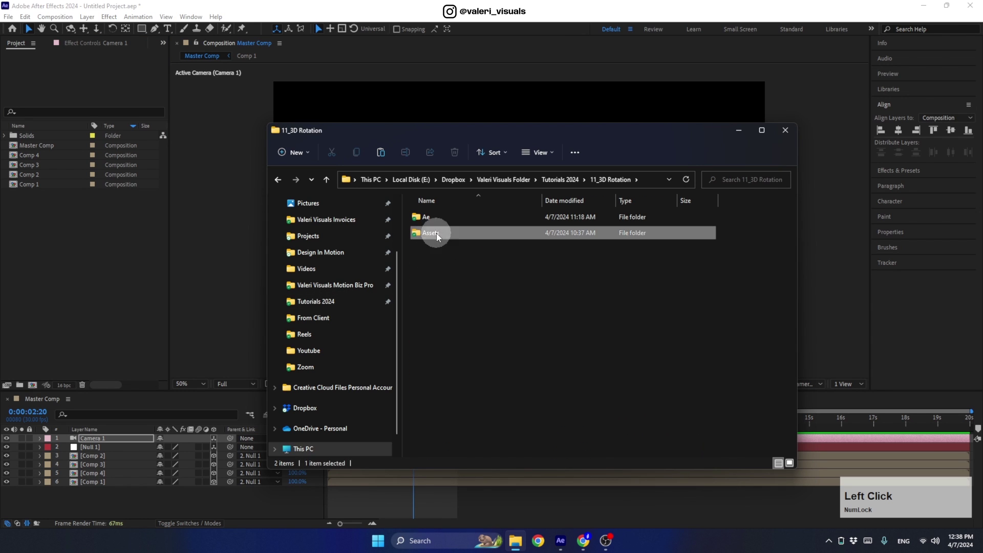
{"action": "double_click", "coordinate": [436, 233]}
{"action": "left_click", "coordinate": [434, 220]}
{"action": "left_click_drag", "start_coordinate": [433, 220], "coordinate": [91, 233]}
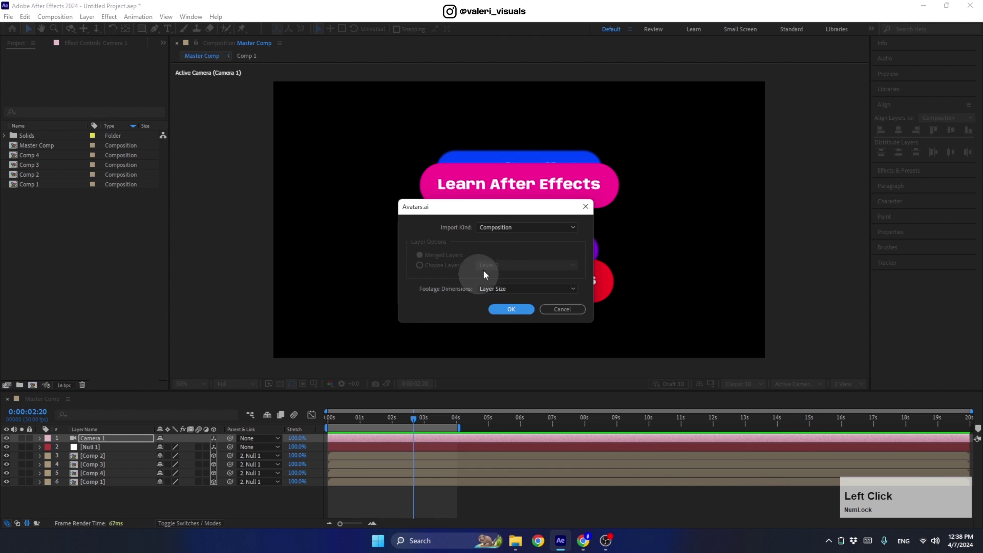
{"action": "left_click", "coordinate": [496, 228]}
{"action": "left_click", "coordinate": [495, 250]}
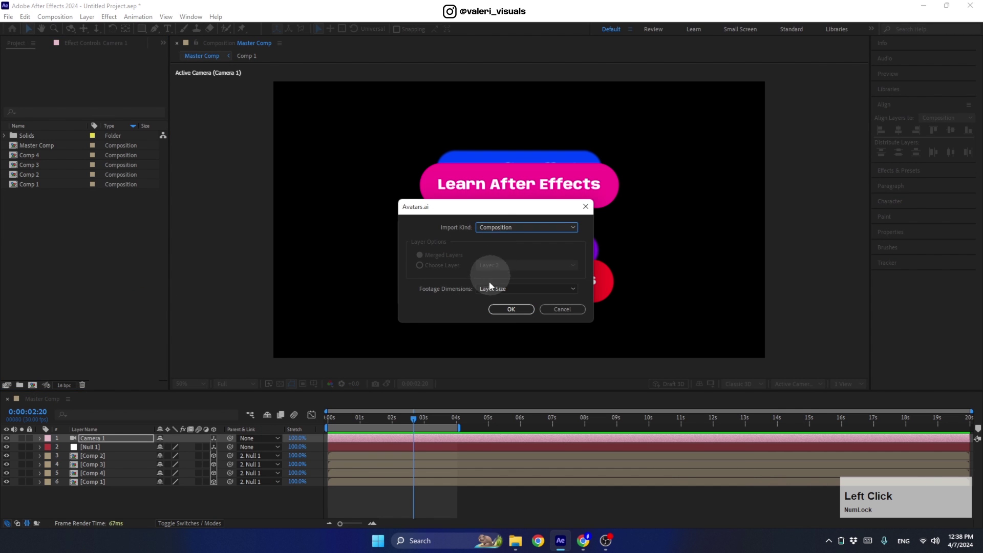
{"action": "left_click", "coordinate": [486, 289]}
{"action": "left_click", "coordinate": [487, 300]}
{"action": "left_click", "coordinate": [509, 310]}
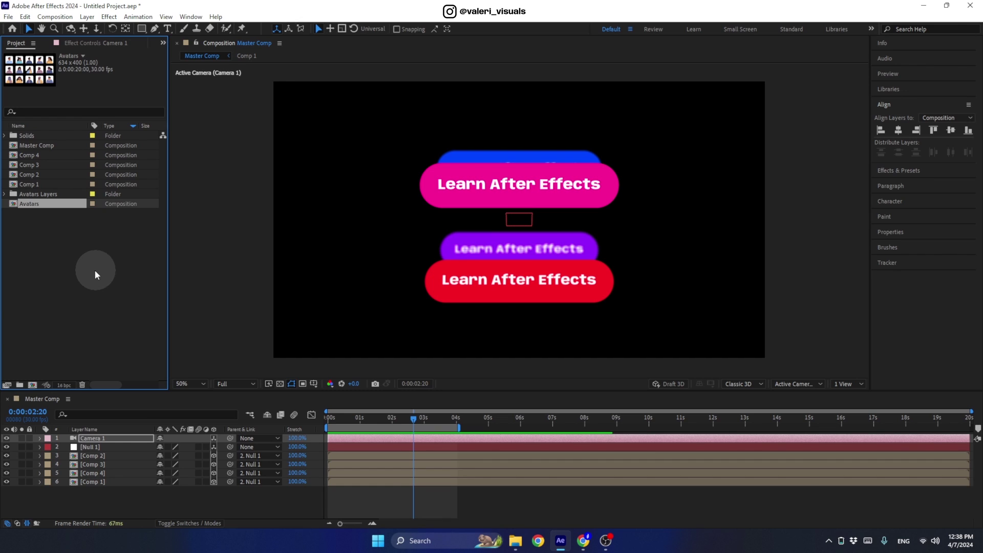
Duplicate Master Comp in the project and open the copy.
{"action": "left_click", "coordinate": [38, 146]}
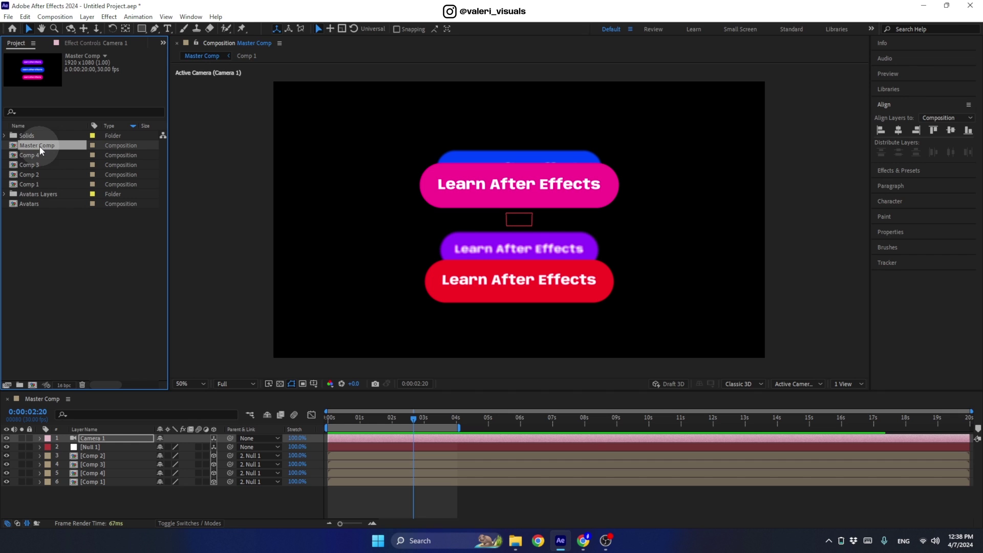
{"action": "key", "text": "ctrl+d"}
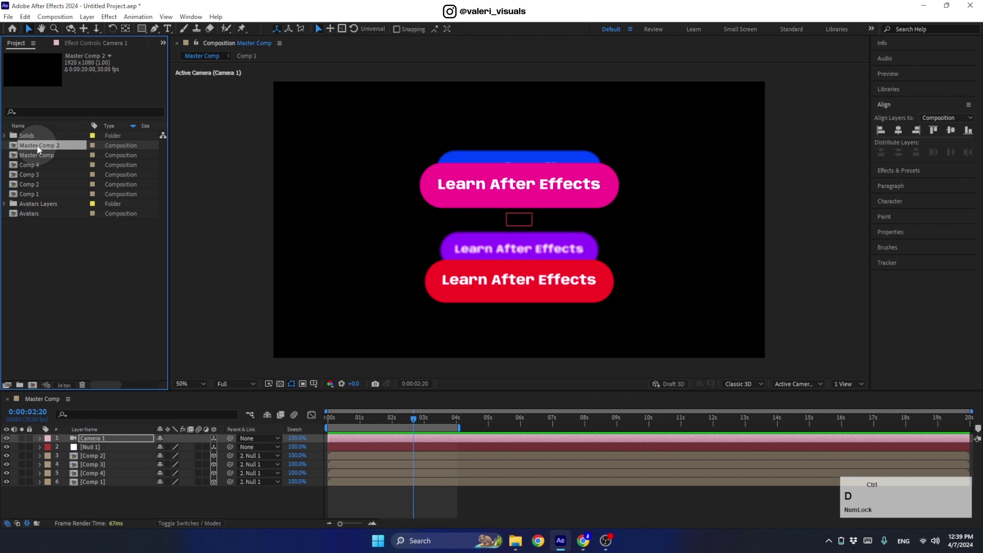
{"action": "double_click", "coordinate": [37, 145]}
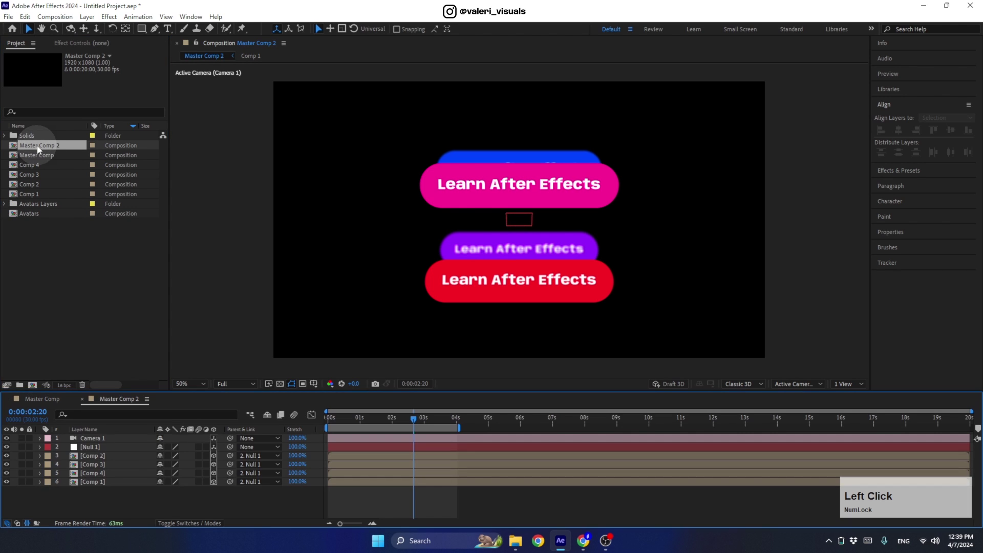
{"action": "left_click", "coordinate": [101, 456]}
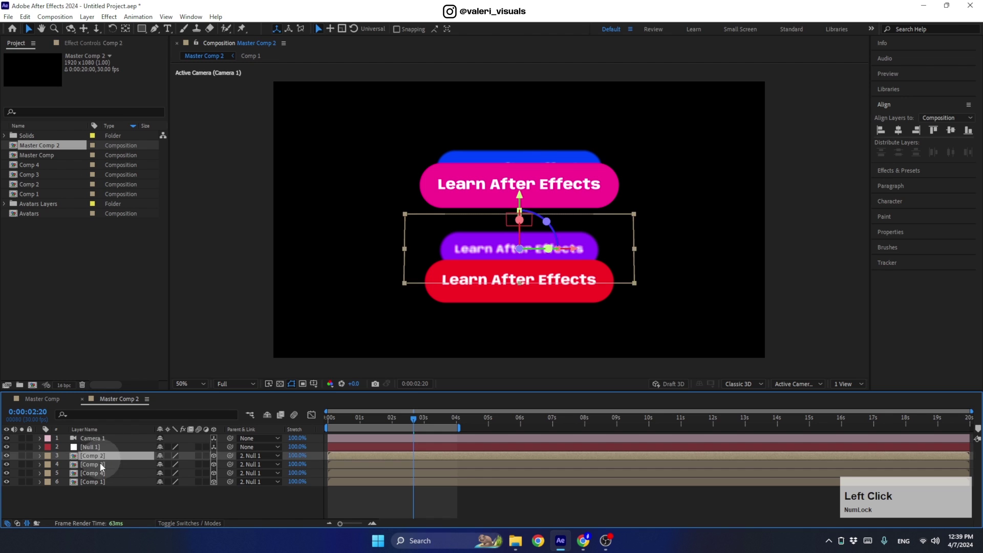
{"action": "left_click", "coordinate": [100, 464]}
{"action": "left_click", "coordinate": [101, 472]}
{"action": "left_click", "coordinate": [102, 481]}
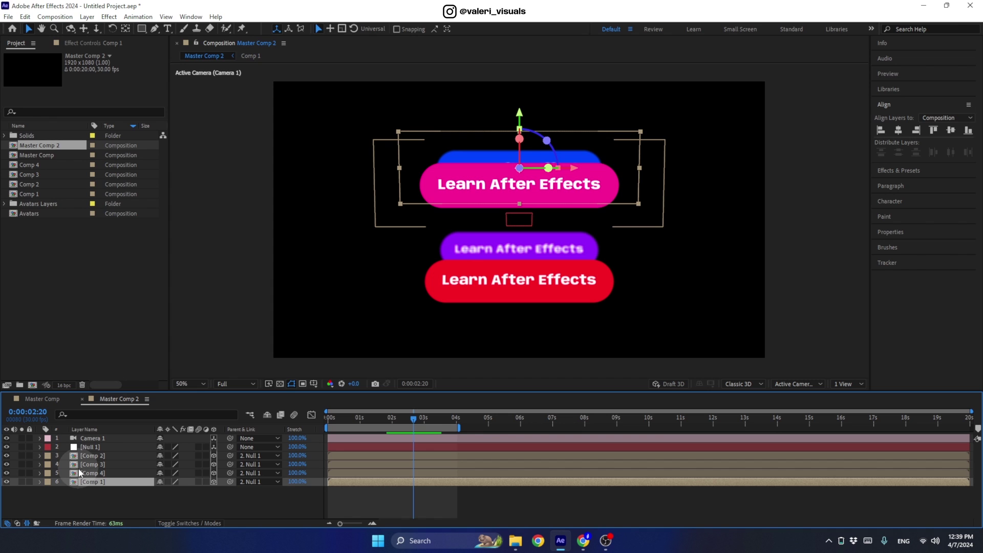
Duplicate Comp 1 through Comp 4 in the project and give the four copies a Red label.
{"action": "left_click", "coordinate": [34, 195]}
{"action": "left_click", "coordinate": [39, 167], "text": "shift"}
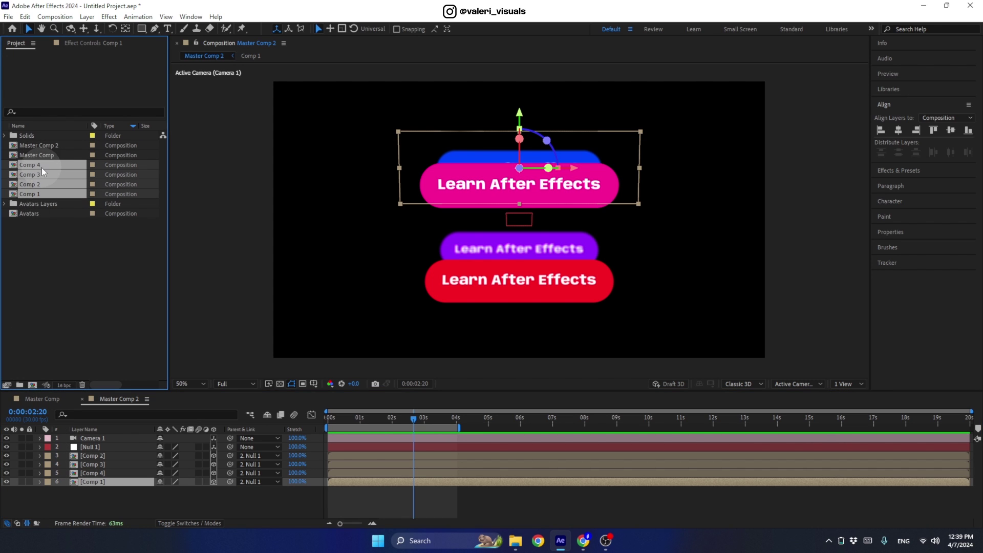
{"action": "key", "text": "ctrl+d"}
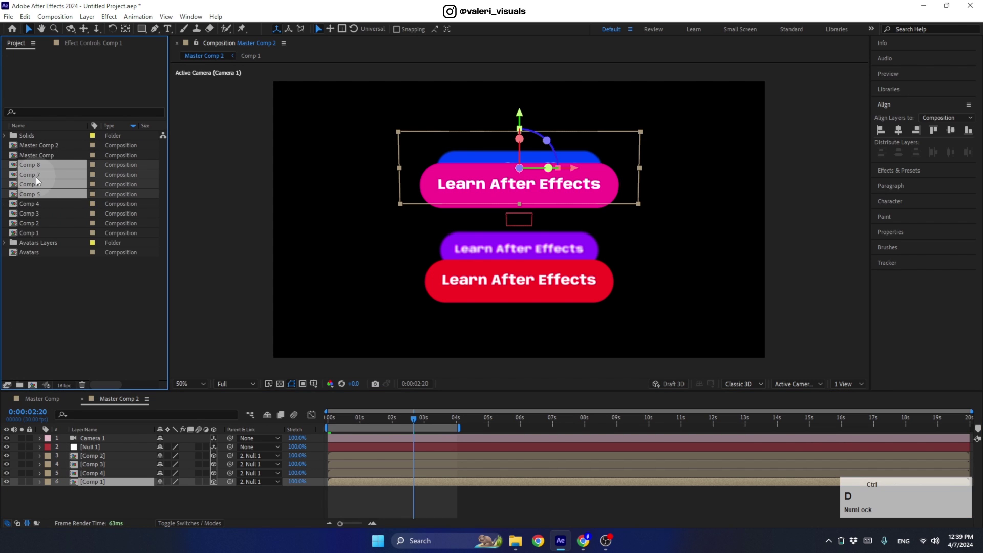
{"action": "left_click", "coordinate": [93, 165]}
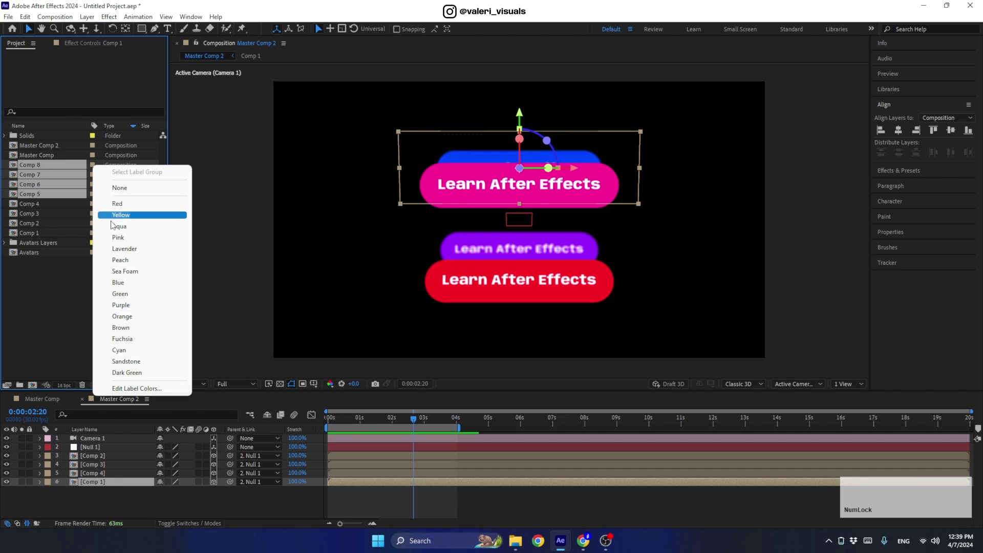
{"action": "left_click", "coordinate": [109, 203]}
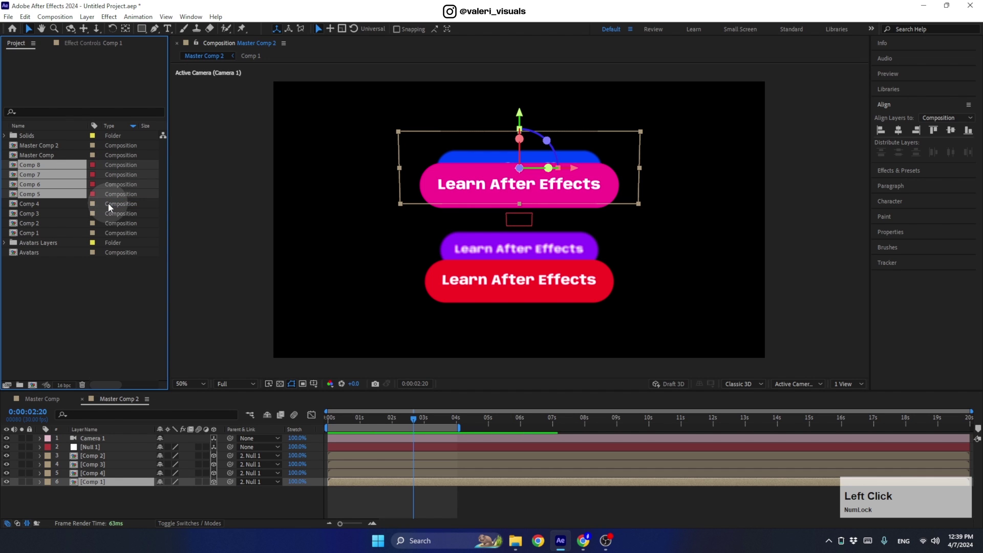
Open Comp 5, set its width to 300 px and delete all of its layers.
{"action": "left_click", "coordinate": [58, 201]}
{"action": "left_click", "coordinate": [50, 195]}
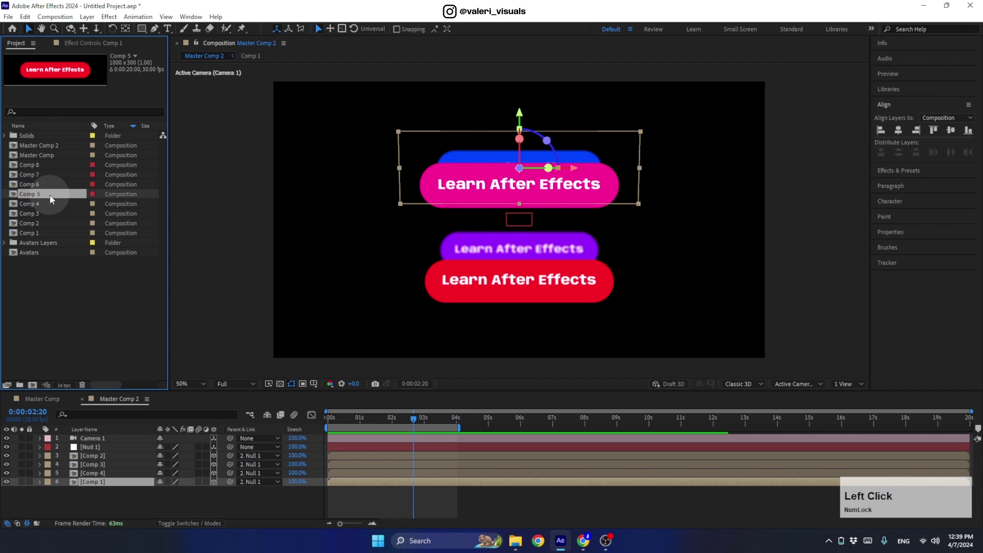
{"action": "double_click", "coordinate": [47, 199]}
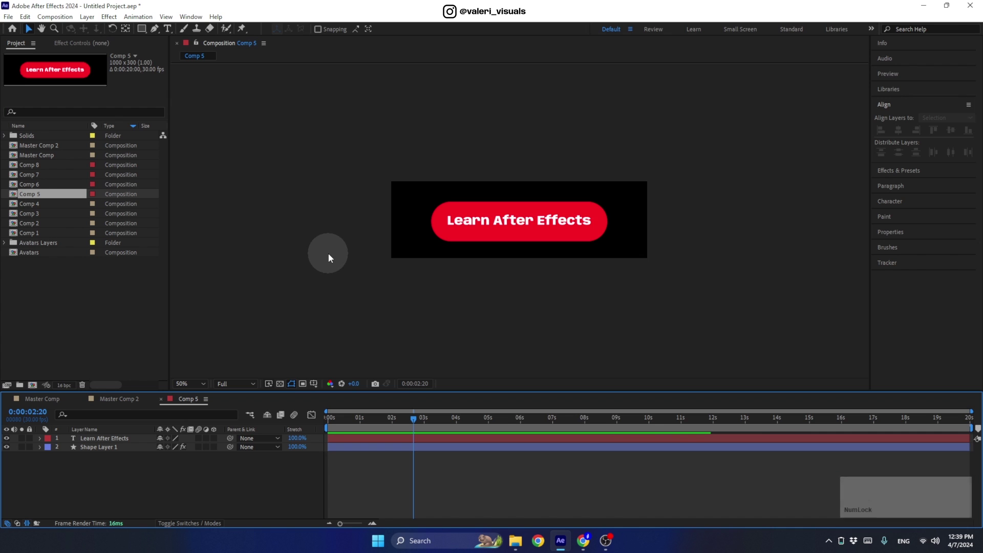
{"action": "key", "text": "ctrl+k"}
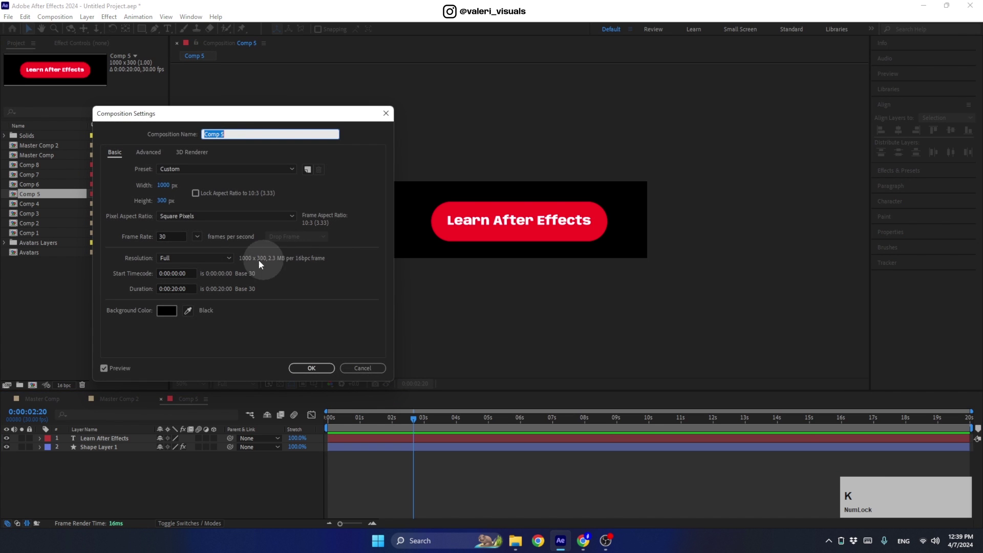
{"action": "key", "text": "Num_Lock"}
{"action": "left_click", "coordinate": [161, 186]}
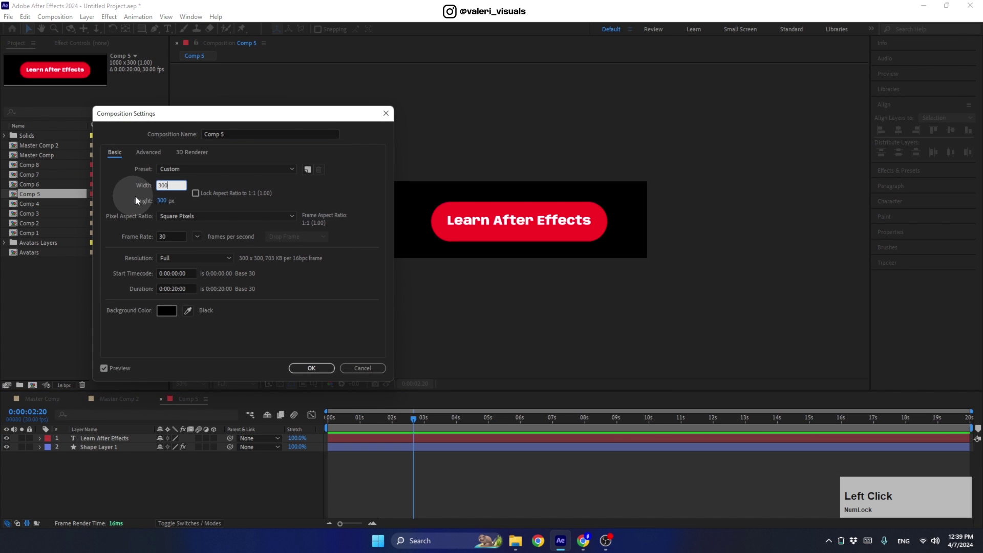
{"action": "type", "text": "300"}
{"action": "left_click", "coordinate": [213, 207]}
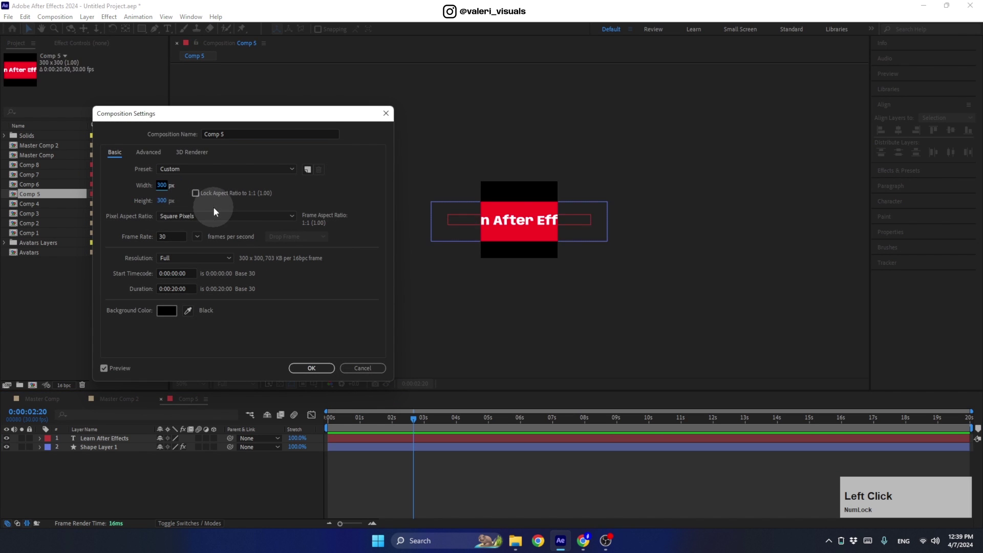
{"action": "left_click", "coordinate": [311, 368]}
{"action": "left_click_drag", "start_coordinate": [185, 493], "coordinate": [10, 356]}
{"action": "key", "text": "Delete"}
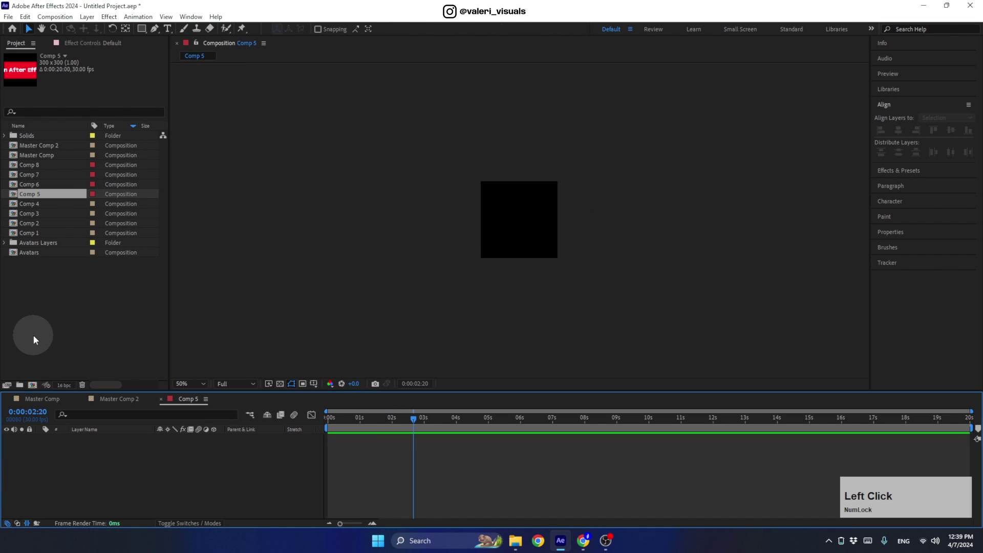
Open Comp 6, delete all of its layers and set the composition width to 300 px.
{"action": "double_click", "coordinate": [29, 184]}
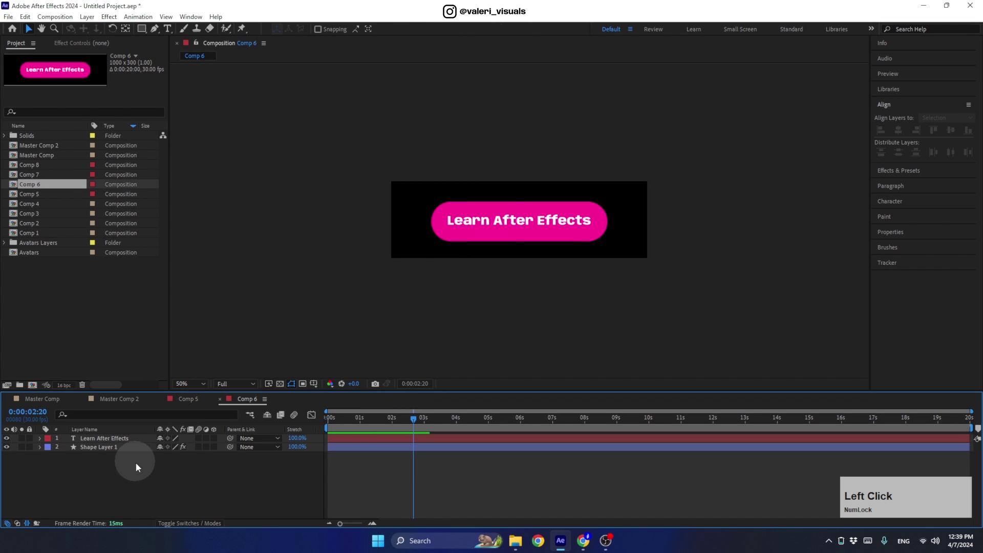
{"action": "left_click_drag", "start_coordinate": [137, 467], "coordinate": [95, 362]}
{"action": "key", "text": "Delete"}
{"action": "key", "text": "ctrl+k"}
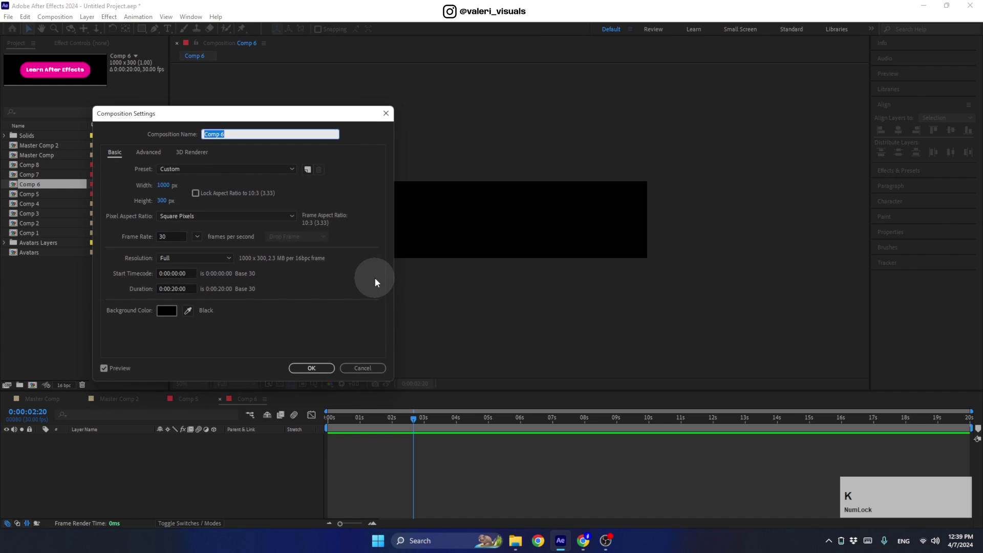
{"action": "left_click", "coordinate": [161, 185]}
{"action": "type", "text": "300"}
{"action": "key", "text": "Return"}
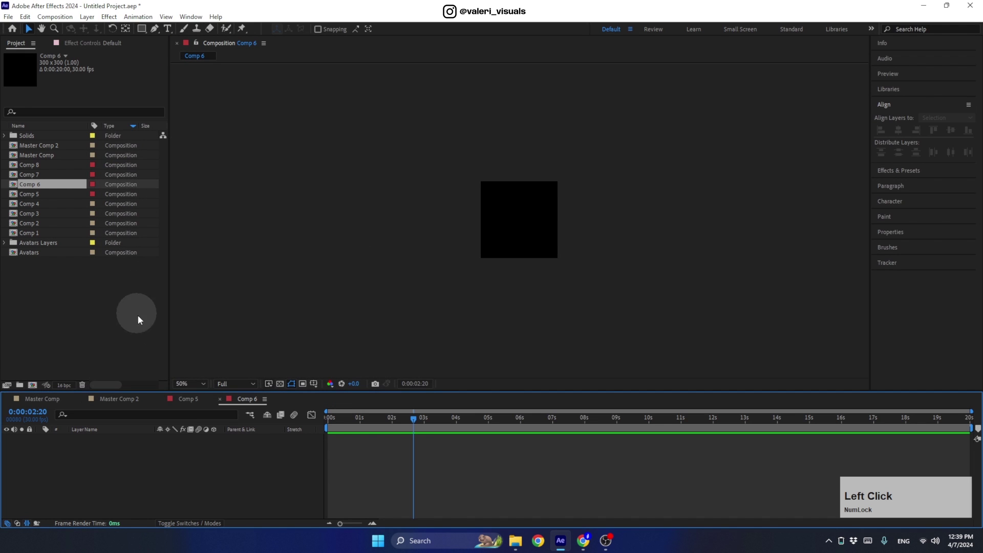
Open Comp 7 and set the composition width to 300 px.
{"action": "double_click", "coordinate": [48, 174]}
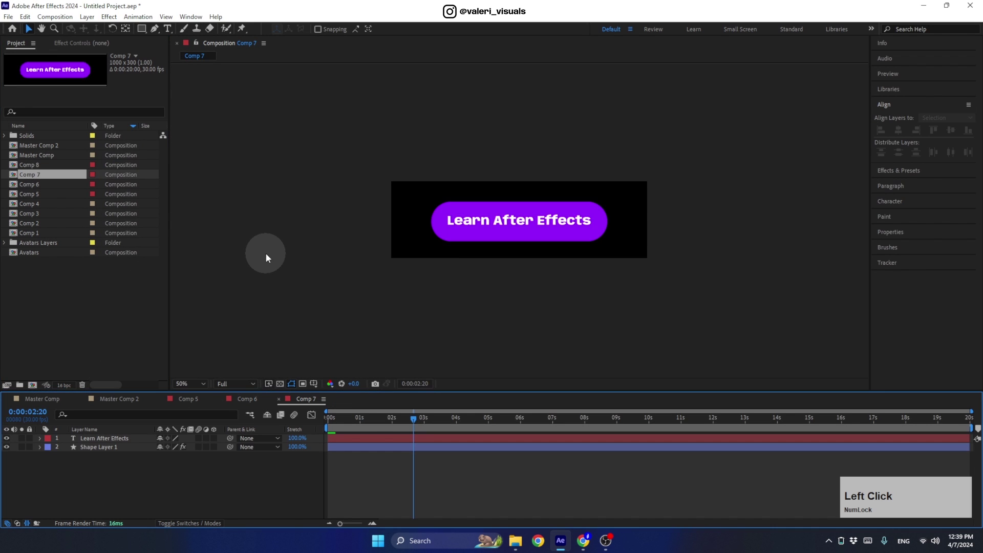
{"action": "key", "text": "ctrl+k"}
{"action": "left_click", "coordinate": [166, 185]}
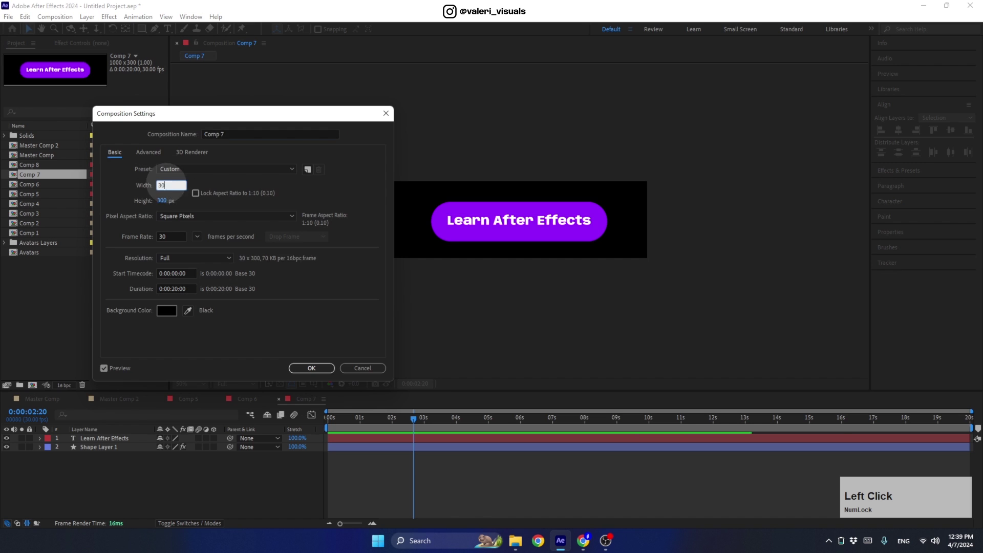
{"action": "type", "text": "300"}
{"action": "key", "text": "Return"}
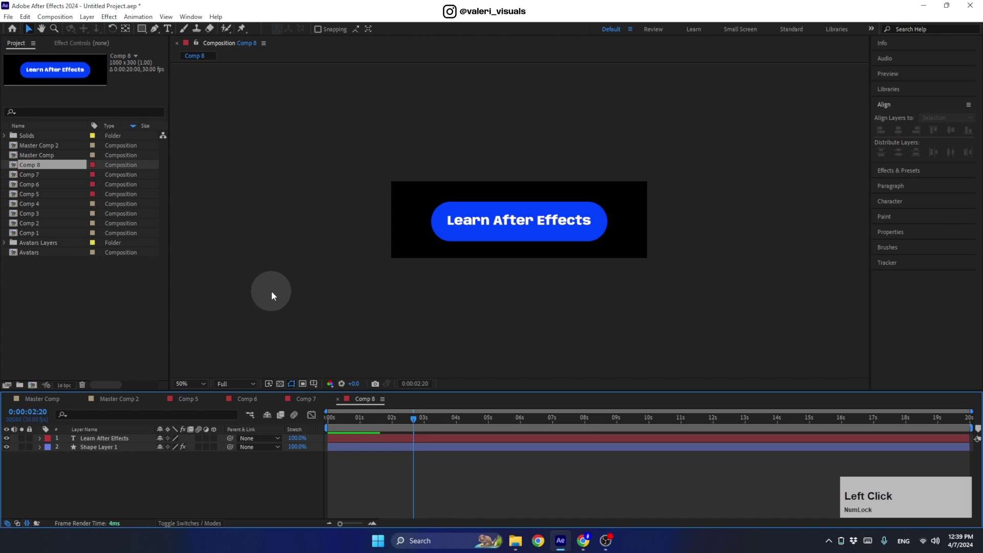
Set the width of Comp 8 to 300 px and clear all layers from it.
{"action": "key", "text": "ctrl+k"}
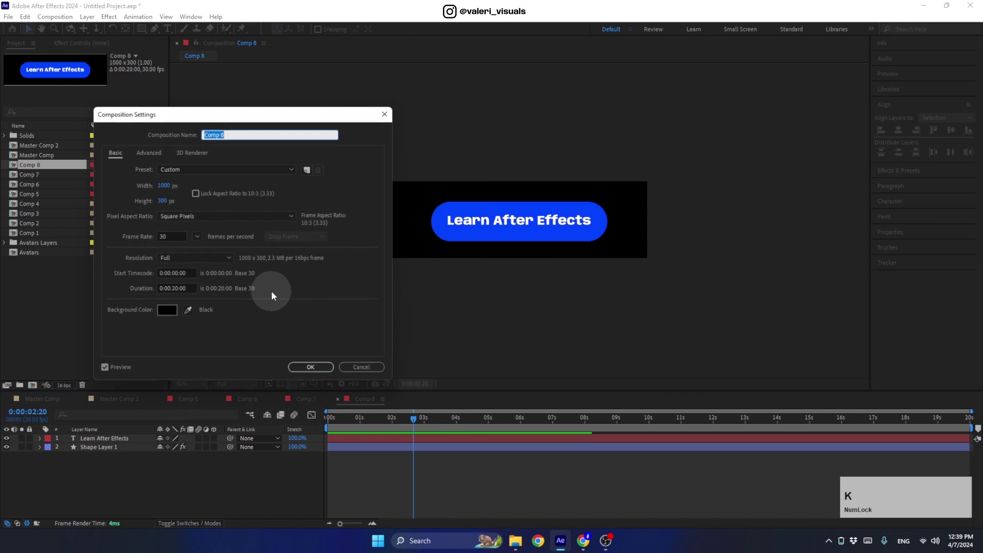
{"action": "left_click", "coordinate": [166, 185]}
{"action": "type", "text": "300"}
{"action": "key", "text": "Return"}
{"action": "left_click", "coordinate": [147, 496]}
{"action": "key", "text": "ctrl+a"}
{"action": "key", "text": "Delete"}
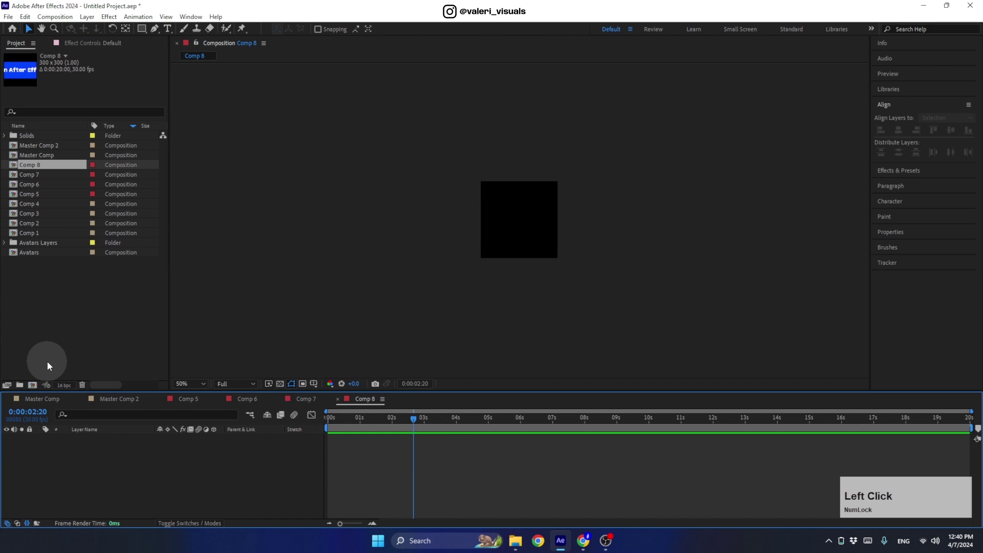
Place Layer 16/Avatars.ai from the Avatars Layers folder into Comp 8 and set its scale to 300%.
{"action": "left_click", "coordinate": [9, 246]}
{"action": "left_click", "coordinate": [6, 244]}
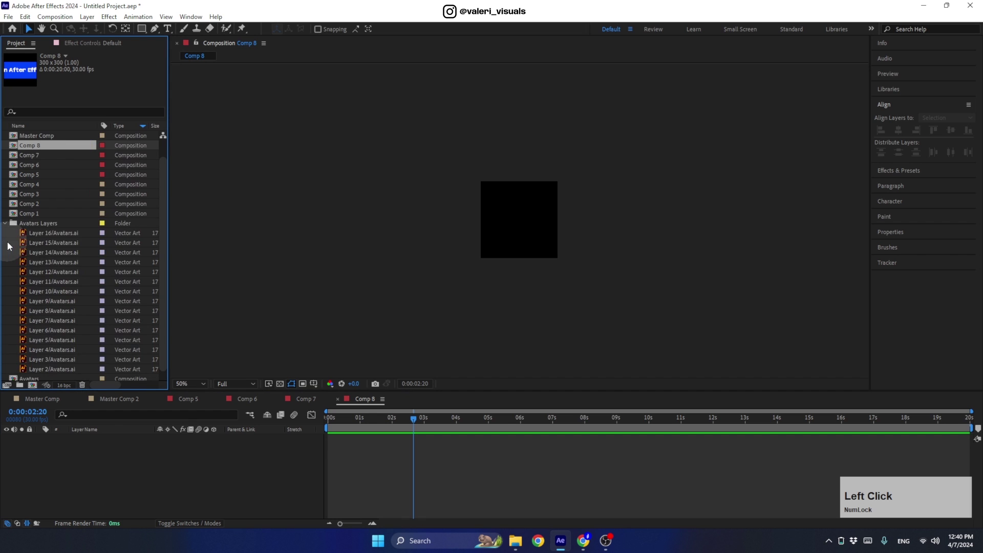
{"action": "left_click_drag", "start_coordinate": [37, 234], "coordinate": [109, 481]}
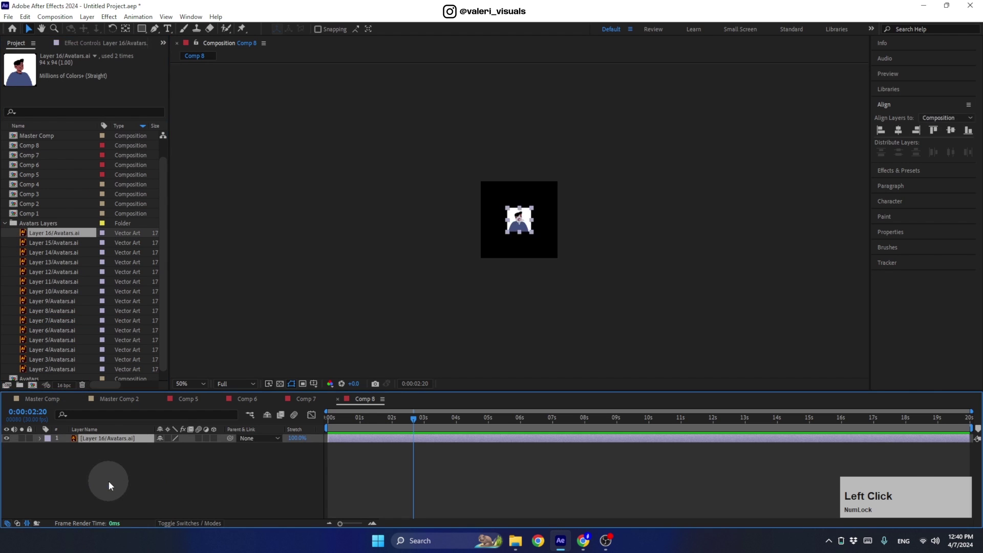
{"action": "key", "text": "s"}
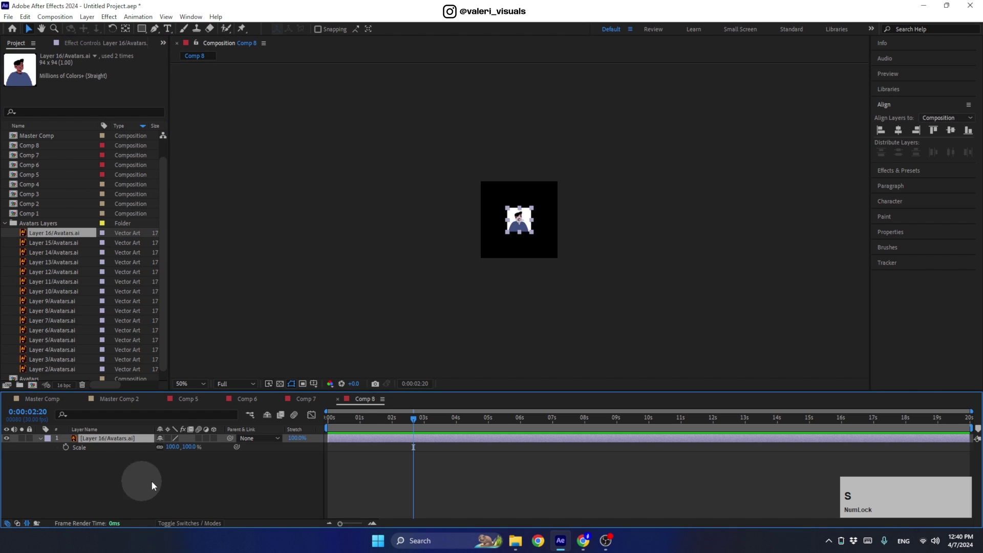
{"action": "left_click", "coordinate": [174, 447]}
{"action": "type", "text": "300"}
{"action": "key", "text": "Return"}
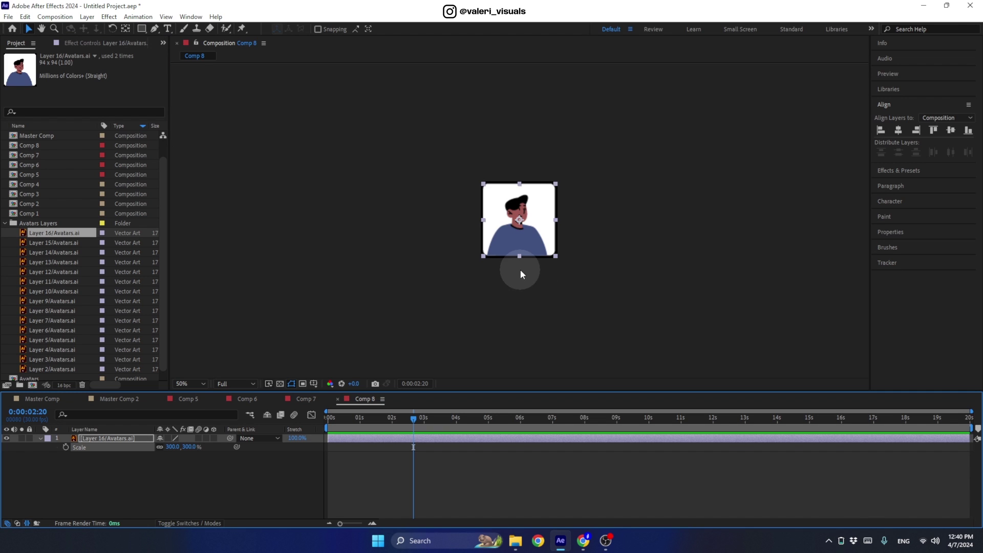
Turn on continuous rasterization for the avatar layer in Comp 8 so its edges render sharply.
{"action": "scroll", "coordinate": [521, 270], "scroll_direction": "up", "scroll_amount": 4}
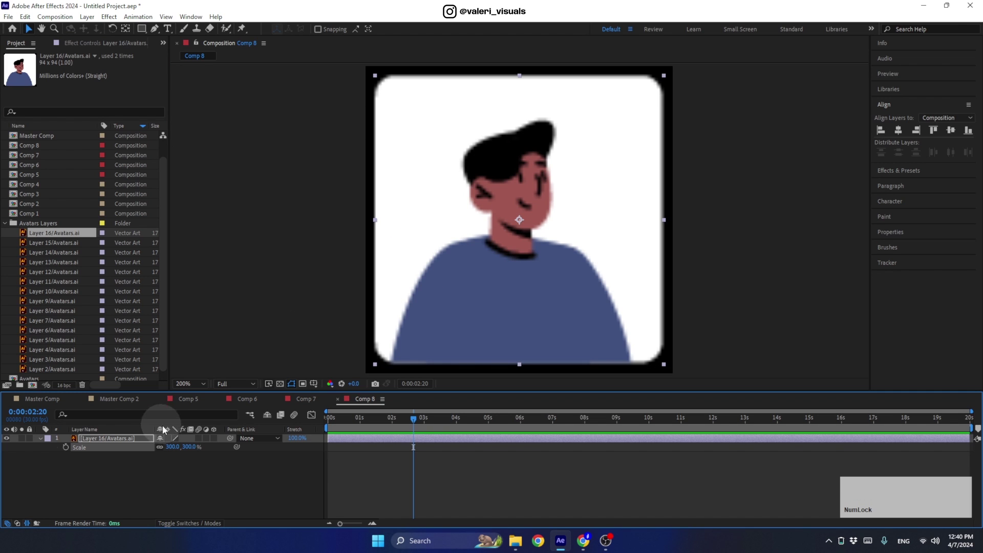
{"action": "left_click", "coordinate": [180, 522]}
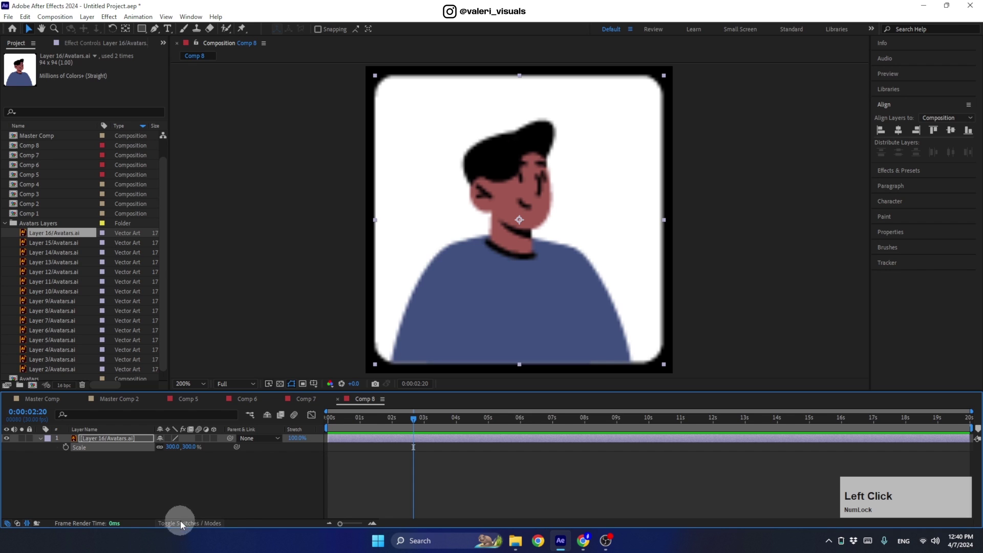
{"action": "left_click", "coordinate": [180, 521]}
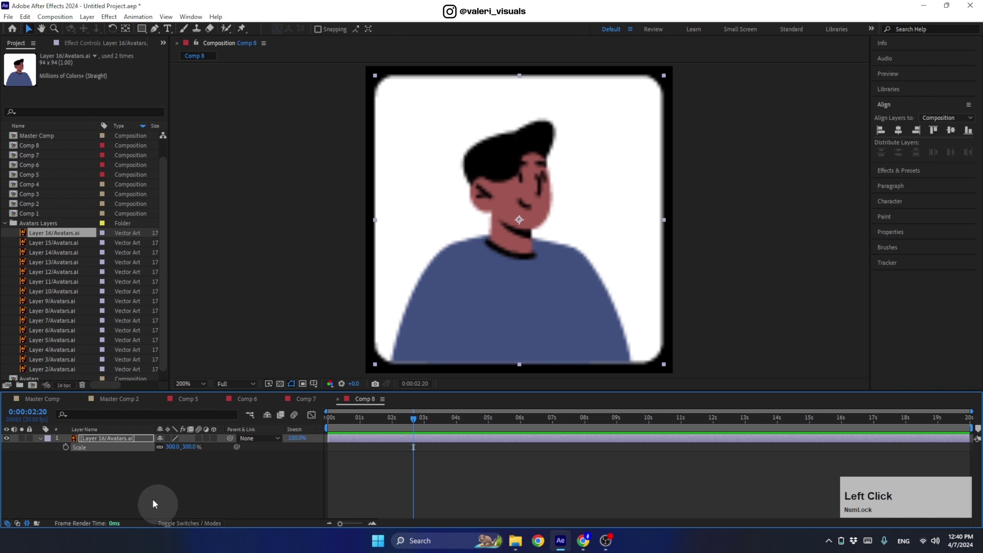
{"action": "left_click", "coordinate": [168, 438]}
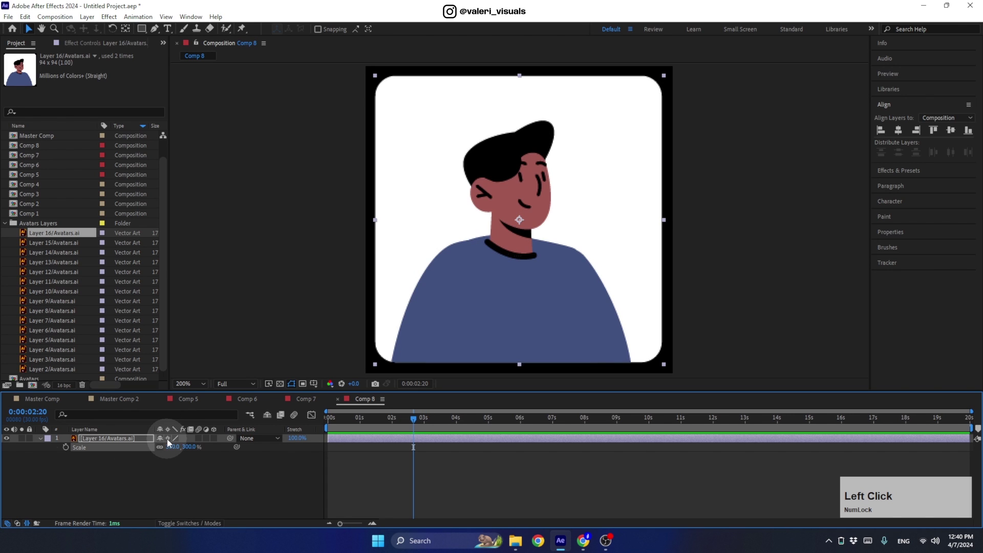
Place Layer 15/Avatars.ai in Comp 7, scale it to 300% like the Comp 8 avatar and turn on continuous rasterization.
{"action": "left_click", "coordinate": [304, 399]}
{"action": "left_click_drag", "start_coordinate": [55, 246], "coordinate": [135, 484]}
{"action": "key", "text": "s"}
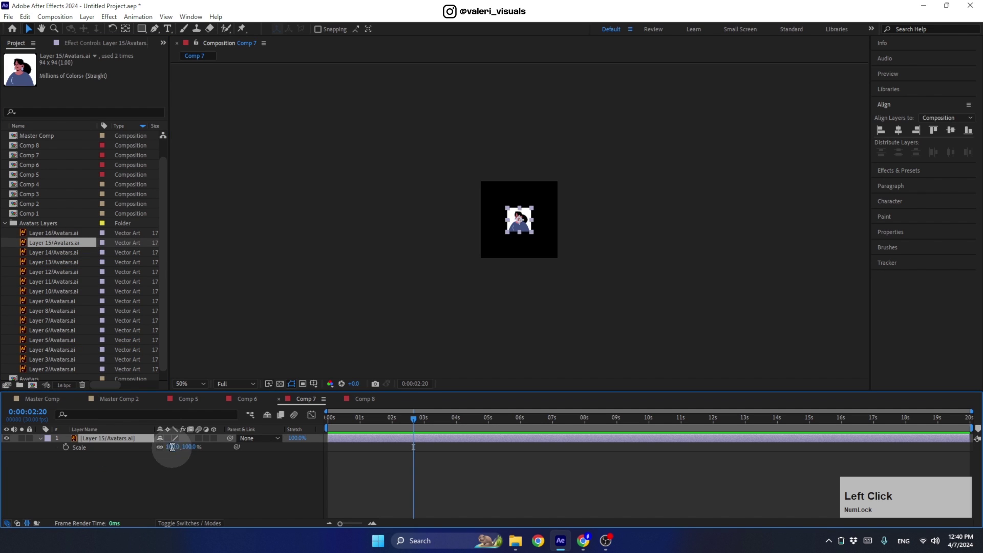
{"action": "left_click_drag", "start_coordinate": [173, 447], "coordinate": [167, 438]}
Place Layer 14/Avatars.ai in Comp 6, set its scale to 300% and turn on continuous rasterization.
{"action": "left_click", "coordinate": [240, 399]}
{"action": "left_click_drag", "start_coordinate": [55, 253], "coordinate": [116, 469]}
{"action": "key", "text": "s"}
{"action": "left_click", "coordinate": [172, 446]}
{"action": "left_click_drag", "start_coordinate": [171, 446], "coordinate": [167, 440]}
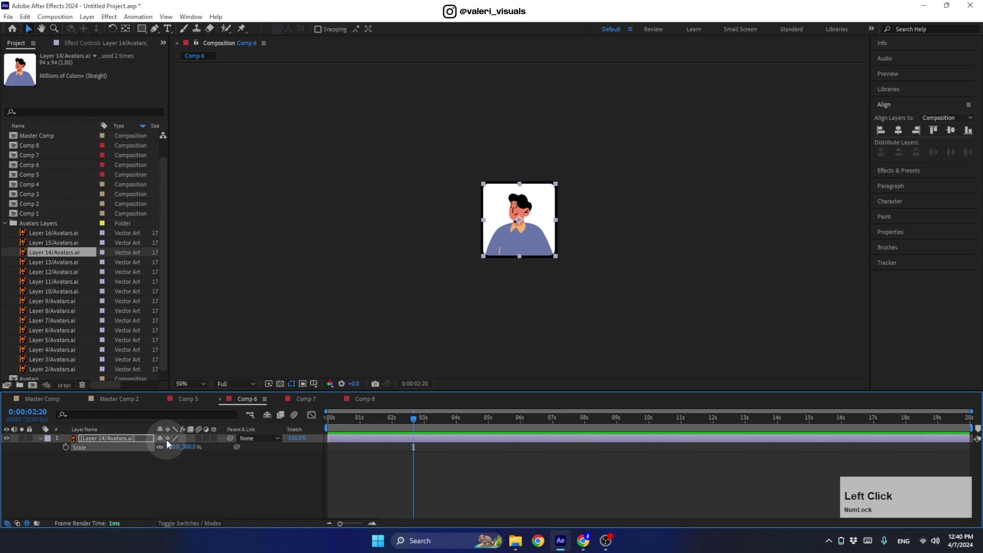
Place Layer 13/Avatars.ai in Comp 5, set its scale to 300% and turn on continuous rasterization.
{"action": "left_click", "coordinate": [188, 399]}
{"action": "left_click_drag", "start_coordinate": [31, 263], "coordinate": [64, 447]}
{"action": "key", "text": "s"}
{"action": "left_click", "coordinate": [178, 448]}
{"action": "left_click_drag", "start_coordinate": [179, 450], "coordinate": [193, 434]}
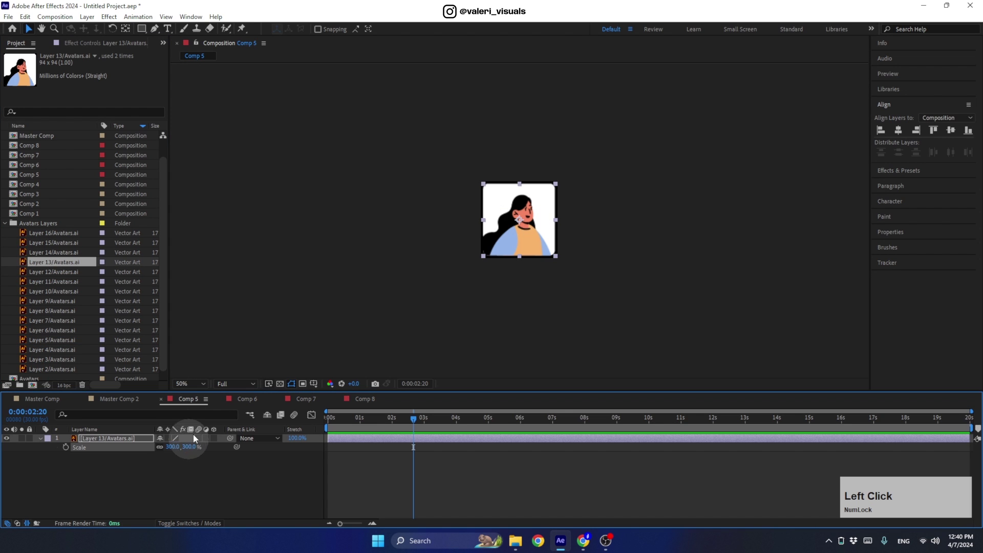
{"action": "left_click", "coordinate": [169, 438]}
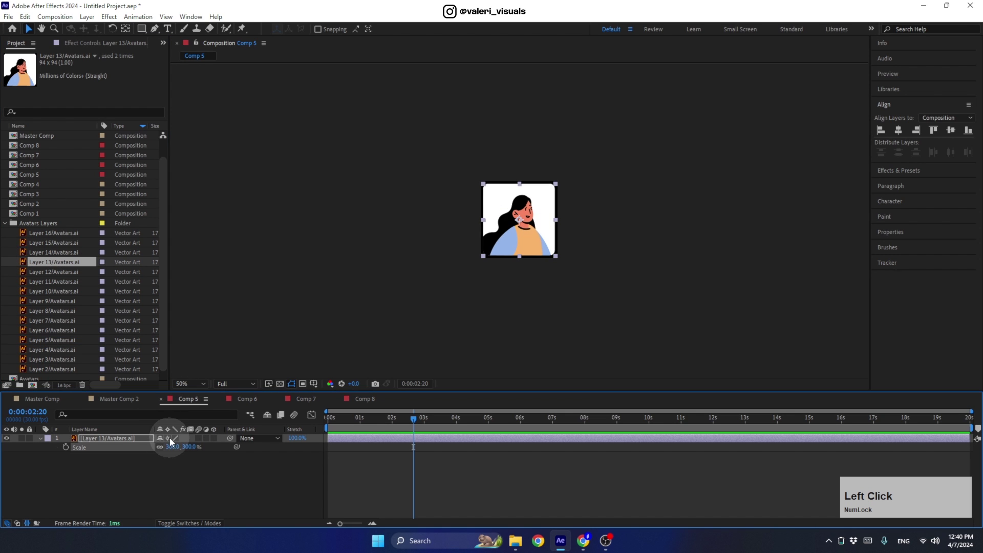
In Master Comp 2, replace the source of the Comp 1 layer with Comp 5, keeping the layer's transforms.
{"action": "left_click", "coordinate": [105, 400]}
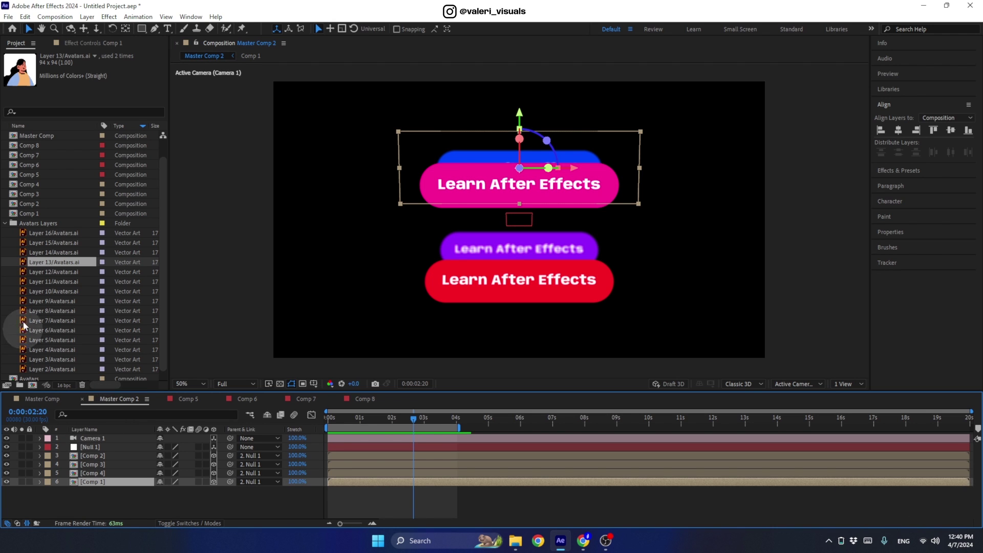
{"action": "left_click", "coordinate": [5, 223]}
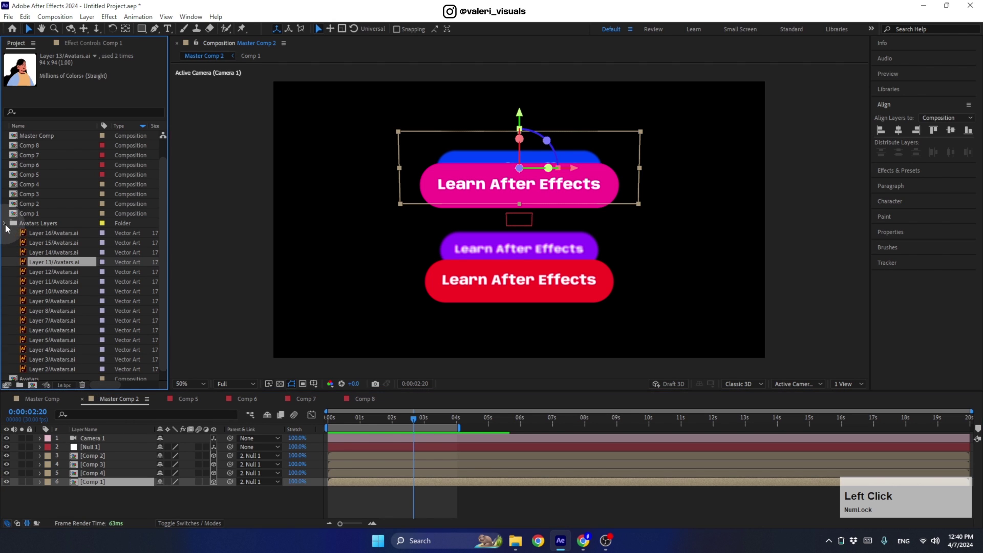
{"action": "left_click", "coordinate": [91, 456]}
{"action": "left_click", "coordinate": [92, 481]}
{"action": "left_click", "coordinate": [108, 401]}
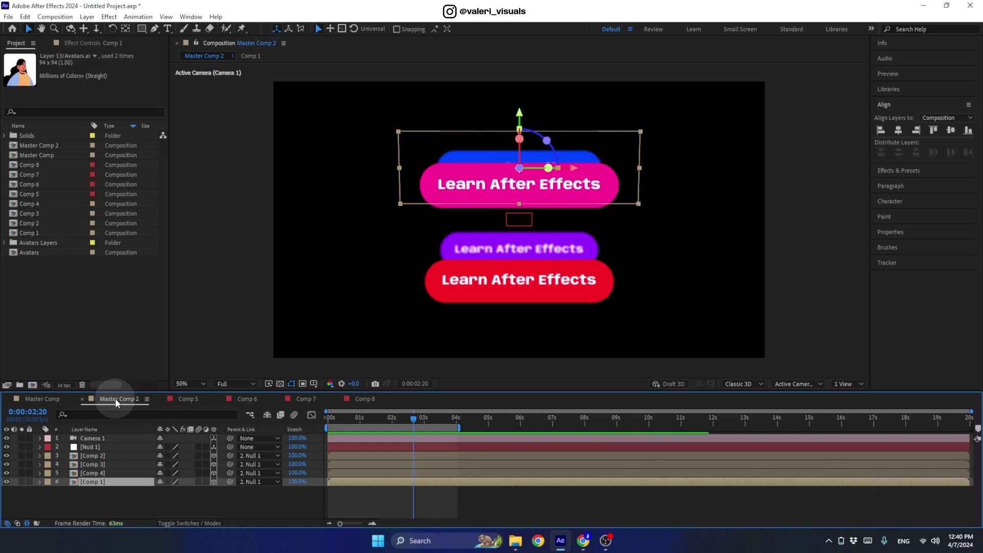
{"action": "left_click_drag", "start_coordinate": [44, 196], "coordinate": [100, 487]}
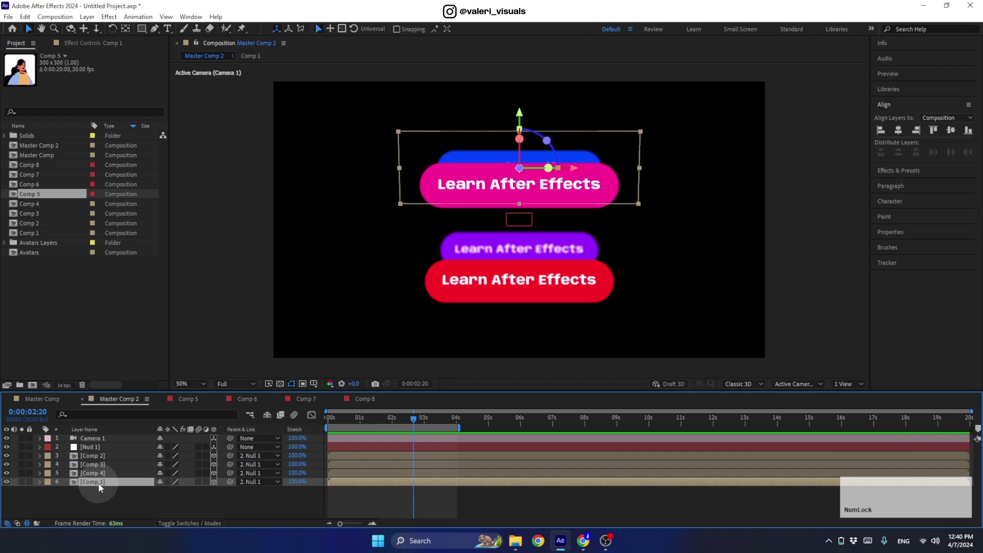
{"action": "key", "text": "alt"}
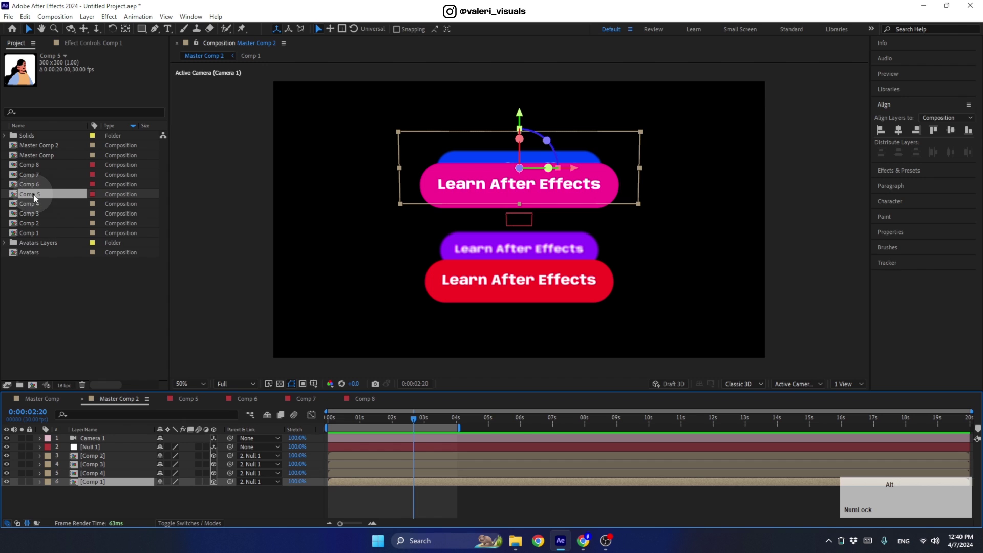
{"action": "left_click_drag", "start_coordinate": [33, 195], "coordinate": [104, 484]}
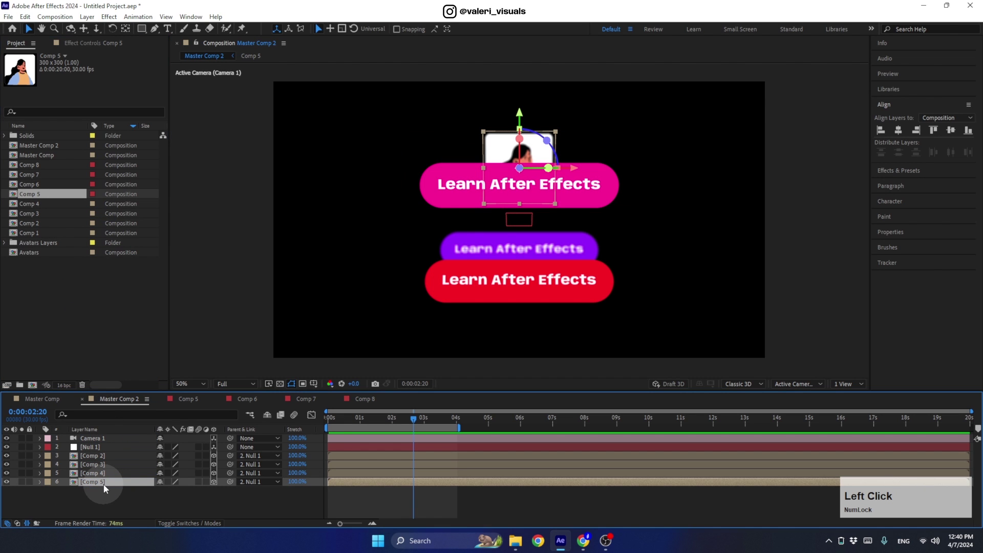
Replace the source of the Comp 4 layer in Master Comp 2 with Comp 6.
{"action": "left_click", "coordinate": [92, 473]}
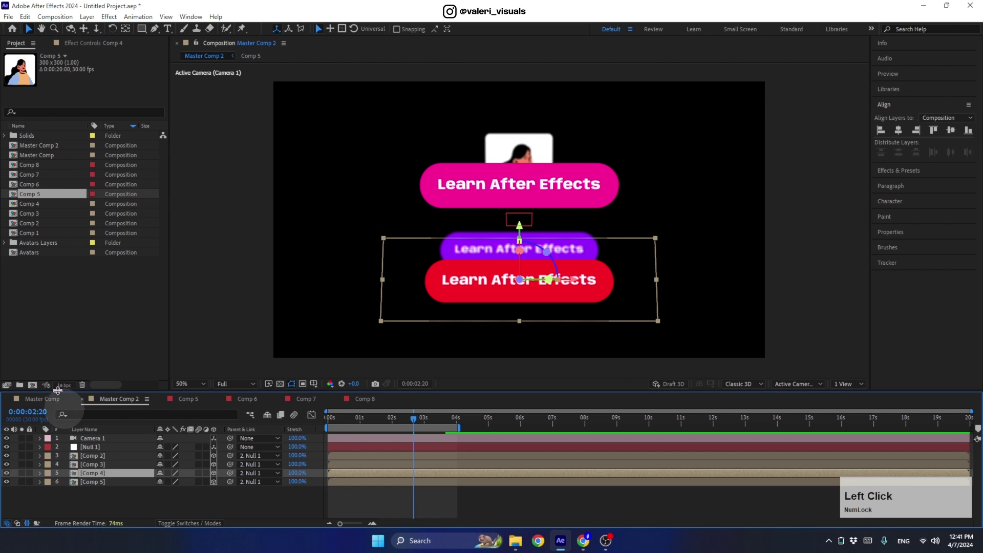
{"action": "left_click", "coordinate": [33, 197]}
{"action": "left_click_drag", "start_coordinate": [30, 185], "coordinate": [90, 472]}
Replace the Comp 3 layer's source with Comp 7 and the Comp 2 layer's source with Comp 8.
{"action": "left_click", "coordinate": [90, 465]}
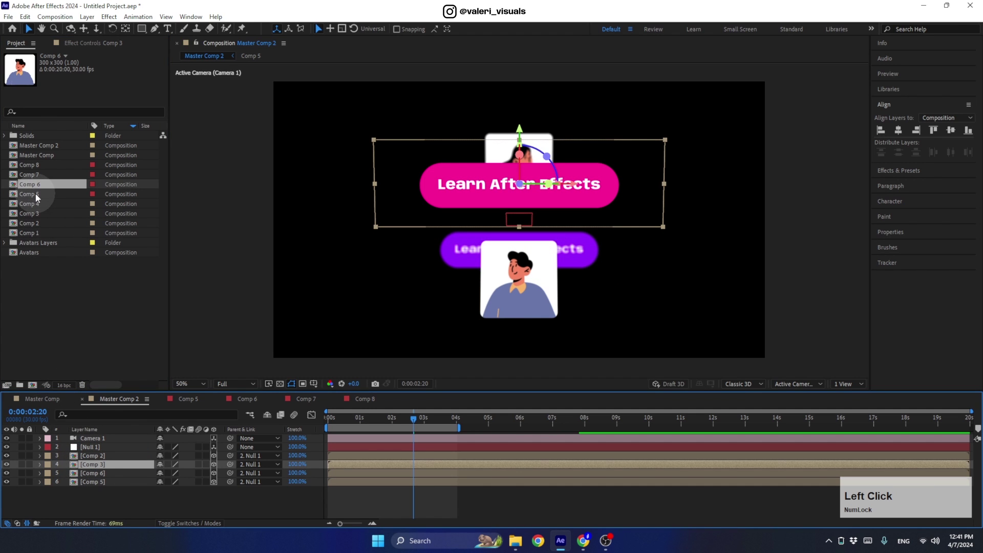
{"action": "left_click", "coordinate": [37, 176]}
{"action": "left_click_drag", "start_coordinate": [37, 176], "coordinate": [100, 462]}
{"action": "left_click", "coordinate": [92, 455]}
{"action": "left_click_drag", "start_coordinate": [28, 165], "coordinate": [99, 457]}
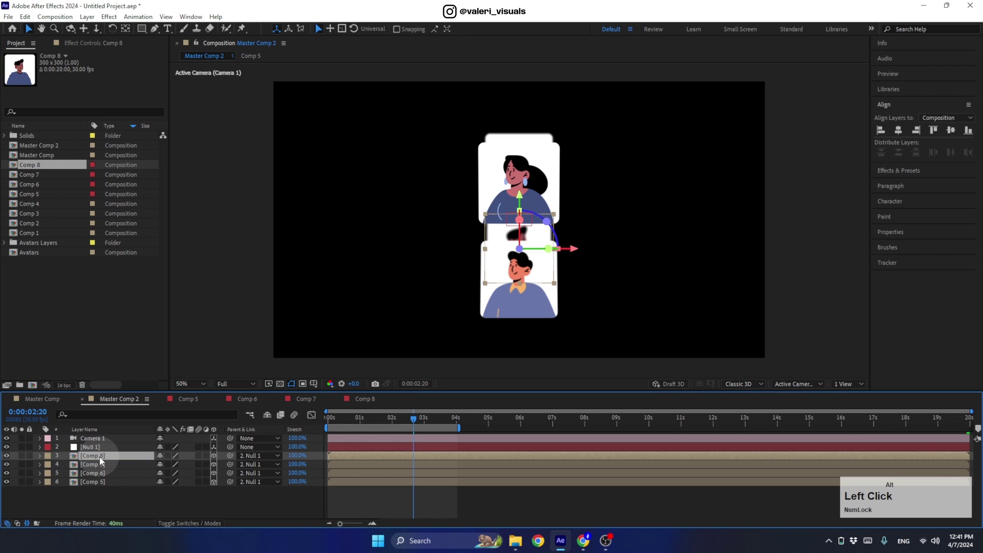
Return the playhead to 0:00:00:00 and delete both X Rotation keyframes from the Null 1 layer.
{"action": "left_click", "coordinate": [397, 420]}
{"action": "left_click_drag", "start_coordinate": [394, 423], "coordinate": [293, 451]}
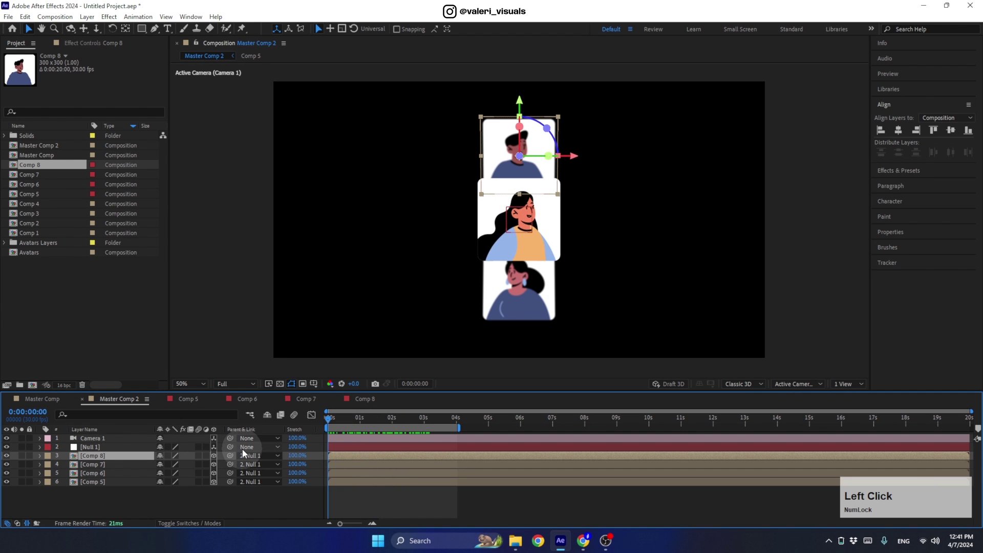
{"action": "left_click", "coordinate": [93, 447]}
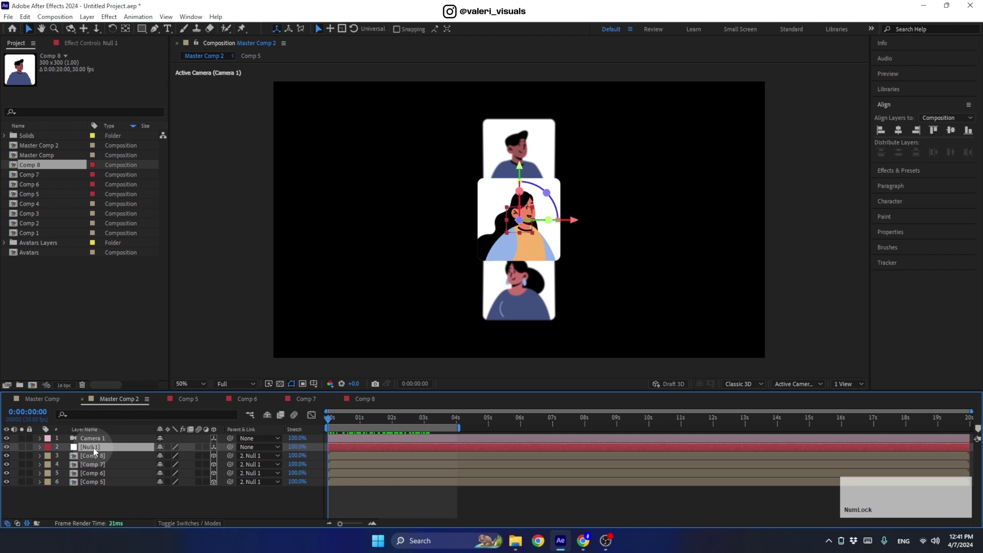
{"action": "key", "text": "u"}
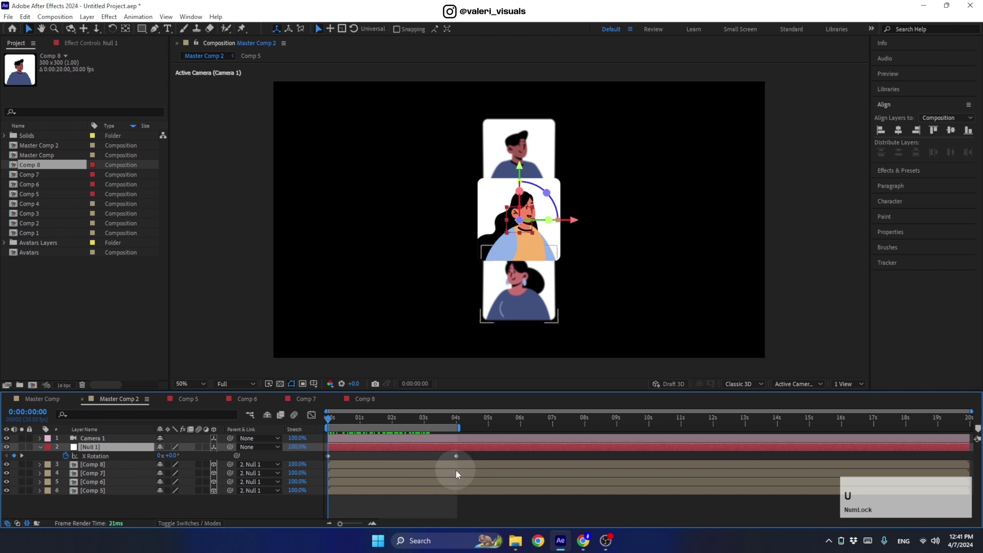
{"action": "left_click_drag", "start_coordinate": [476, 472], "coordinate": [350, 454]}
{"action": "key", "text": "Delete"}
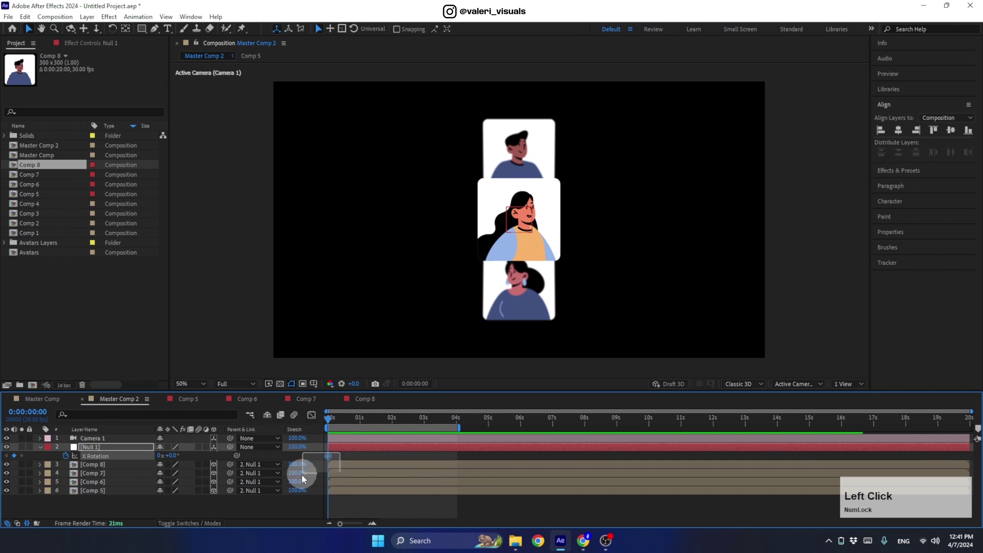
{"action": "left_click", "coordinate": [39, 447]}
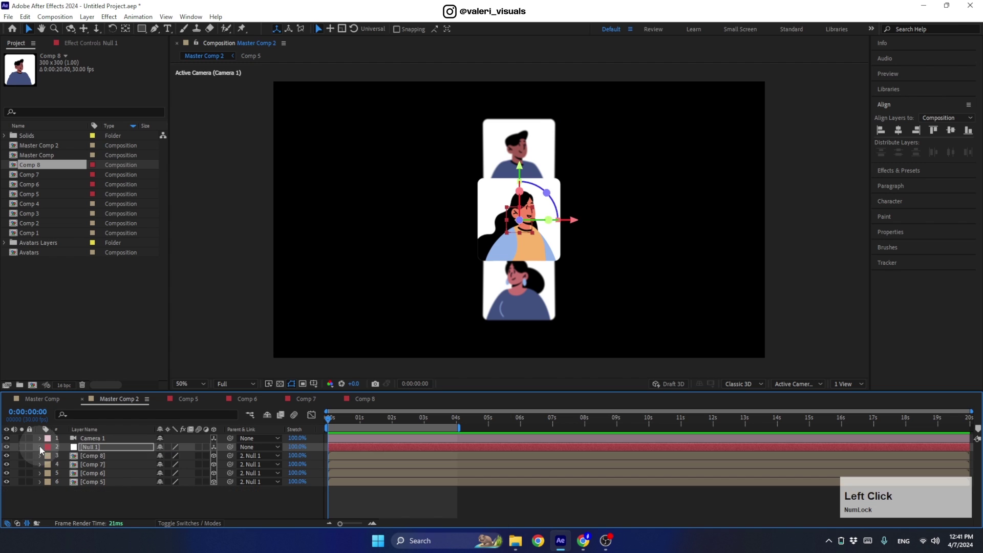
Switch the composition viewer to a two-view layout with the top view beside the active camera.
{"action": "left_click", "coordinate": [100, 457]}
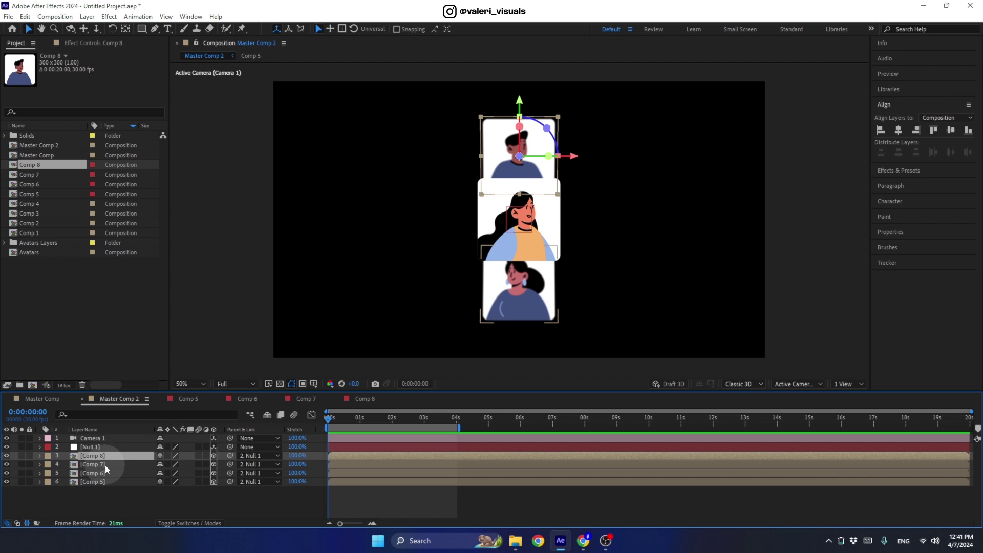
{"action": "left_click", "coordinate": [850, 383]}
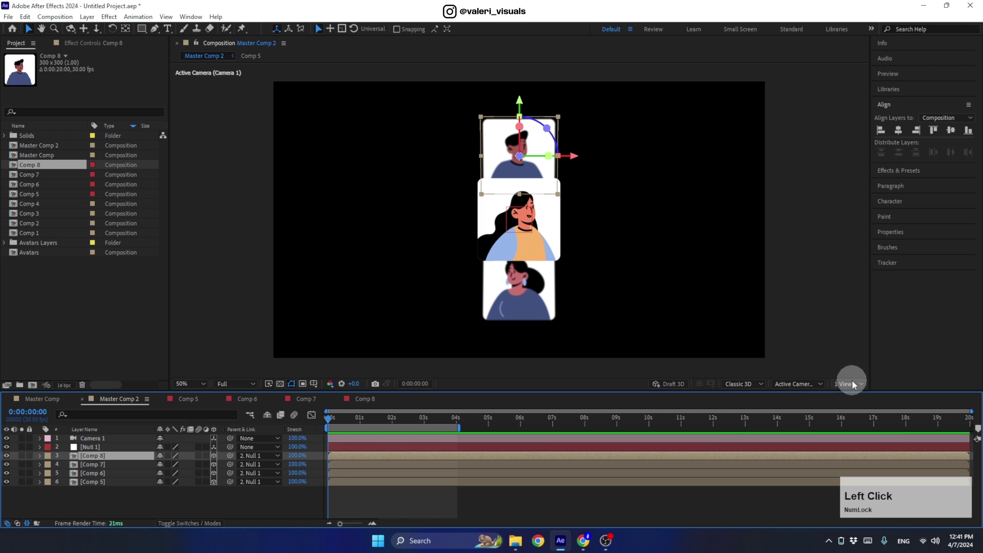
{"action": "left_click", "coordinate": [852, 406]}
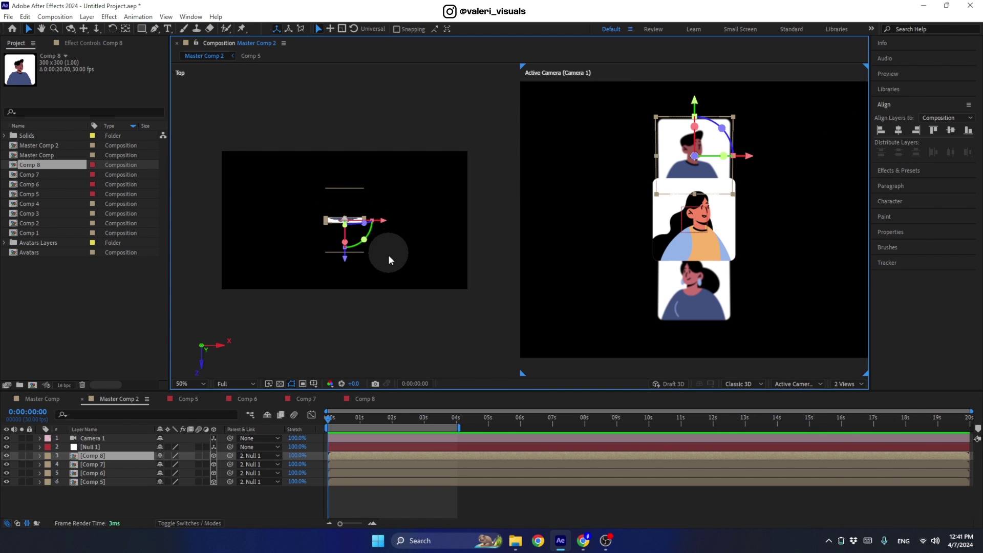
Examine in the top and camera views where the Comp 6, Comp 5 and Comp 8 layers sit in 3D space.
{"action": "left_click", "coordinate": [111, 475]}
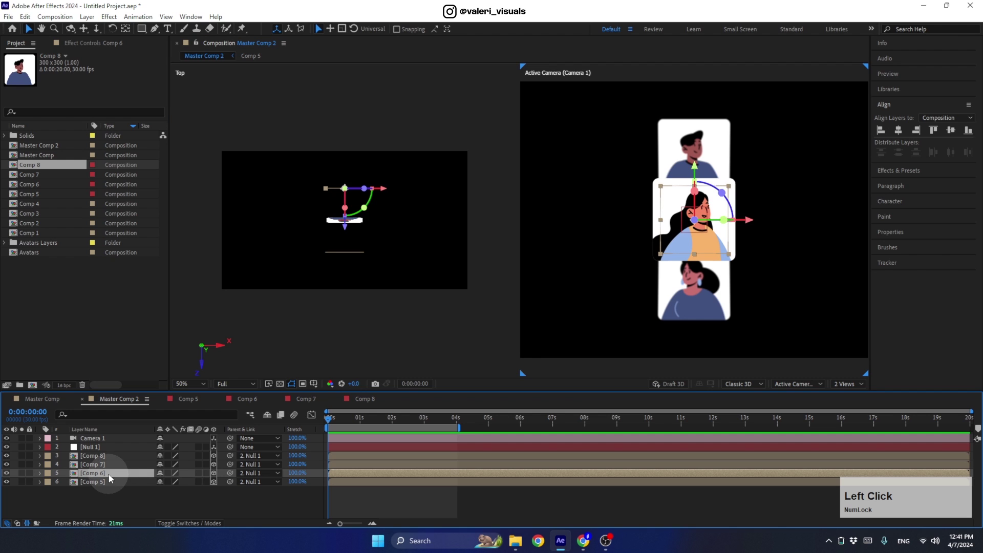
{"action": "left_click", "coordinate": [100, 481]}
{"action": "left_click", "coordinate": [92, 471]}
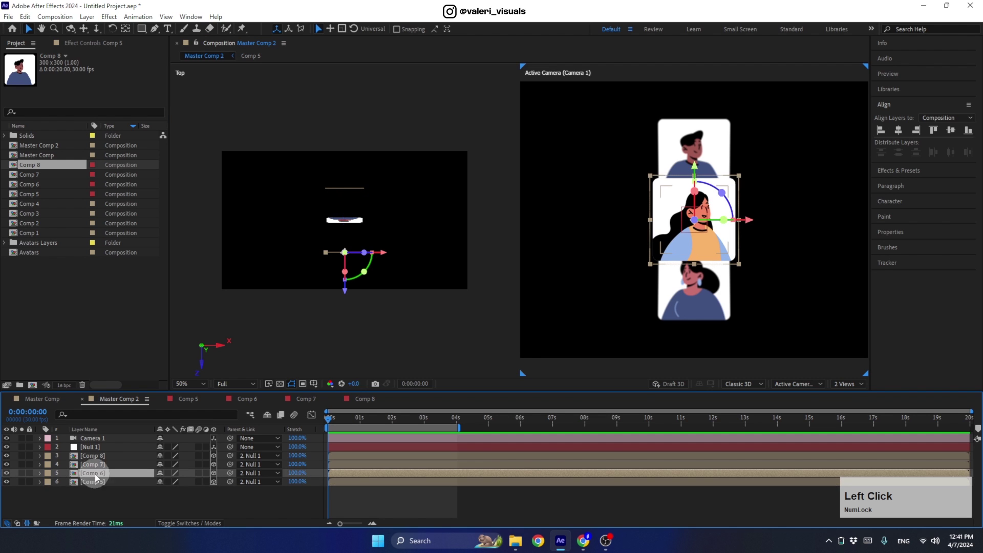
{"action": "left_click", "coordinate": [345, 180]}
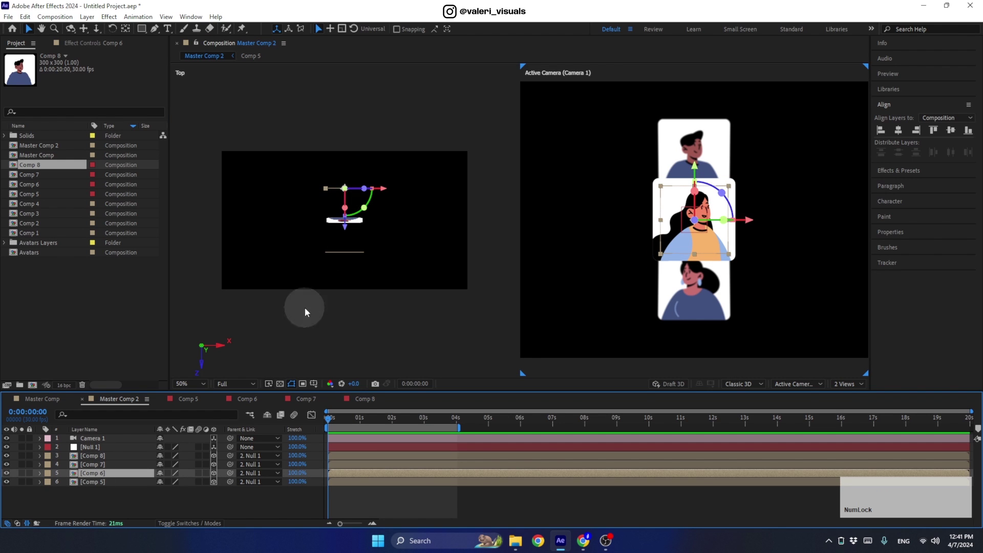
{"action": "left_click", "coordinate": [123, 481]}
{"action": "left_click", "coordinate": [344, 255]}
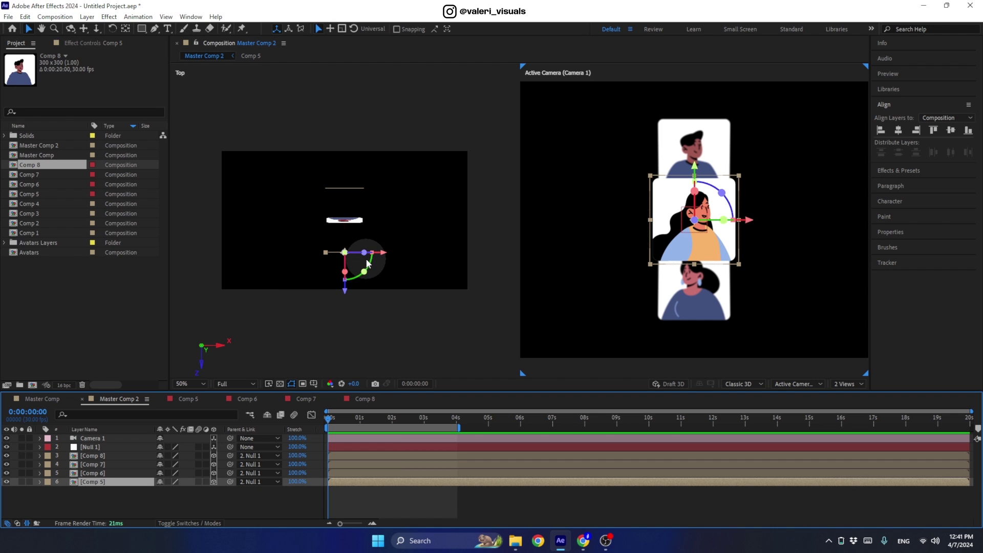
{"action": "left_click", "coordinate": [675, 153]}
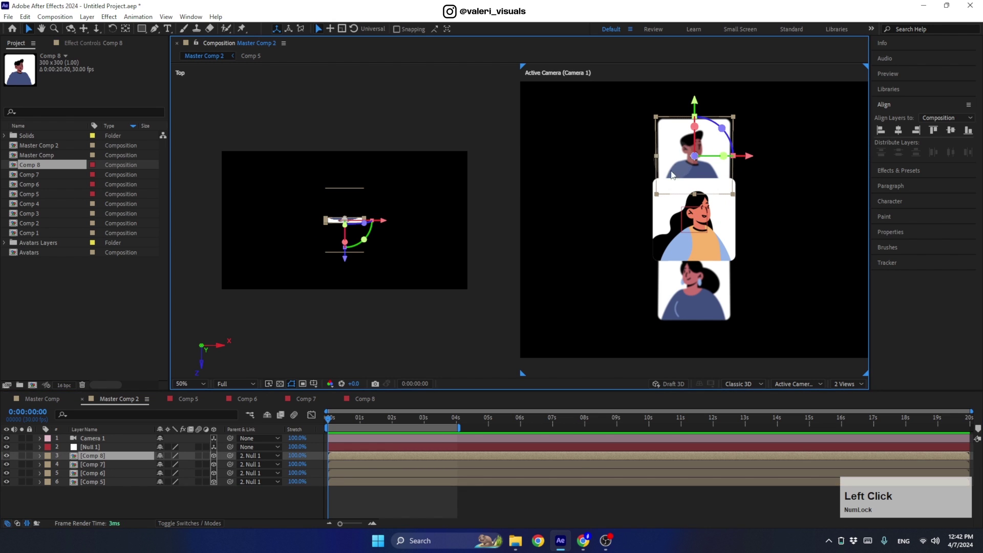
{"action": "left_click", "coordinate": [574, 219]}
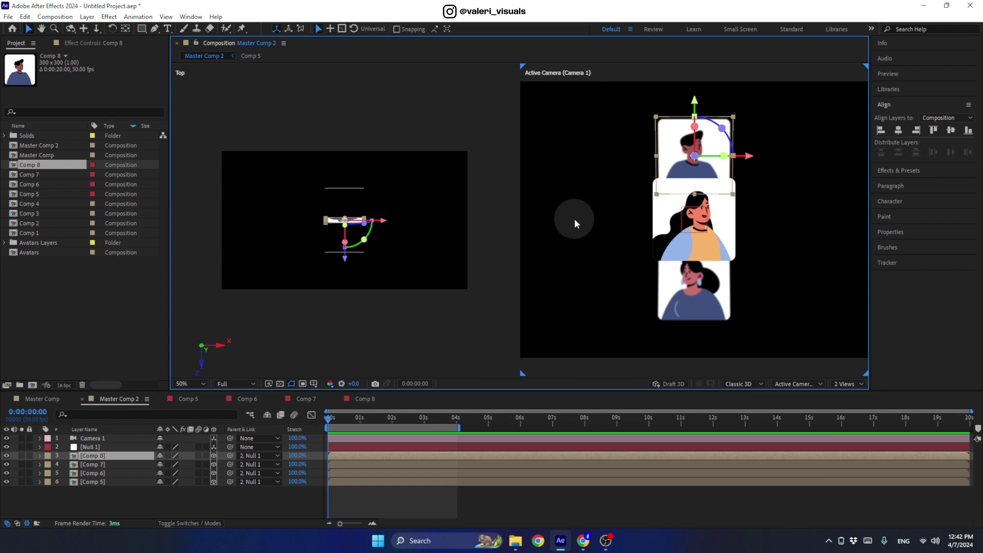
Reveal the position of the Comp 8 and Comp 7 layers and set both Y positions to 50.
{"action": "left_click", "coordinate": [796, 223]}
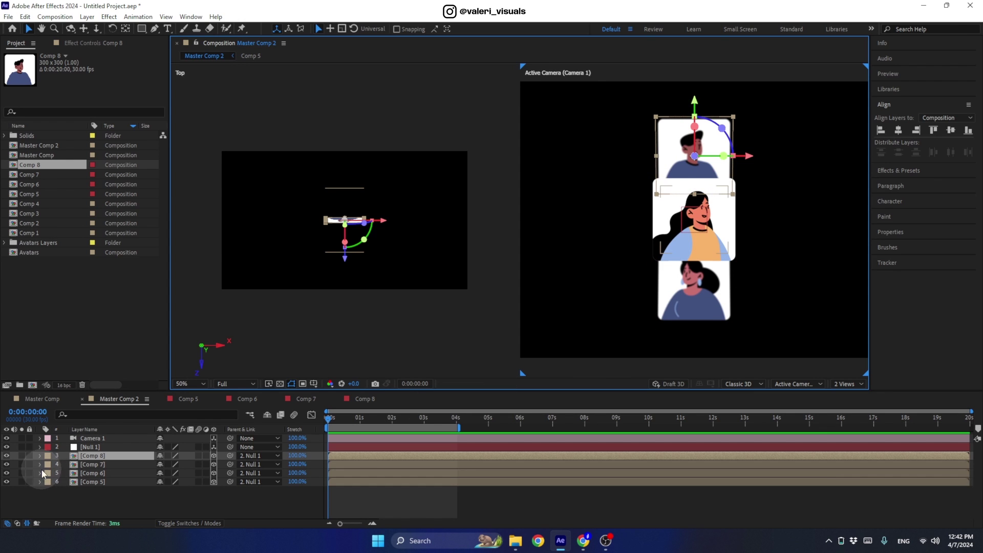
{"action": "left_click", "coordinate": [85, 463], "text": "ctrl"}
{"action": "key", "text": "p"}
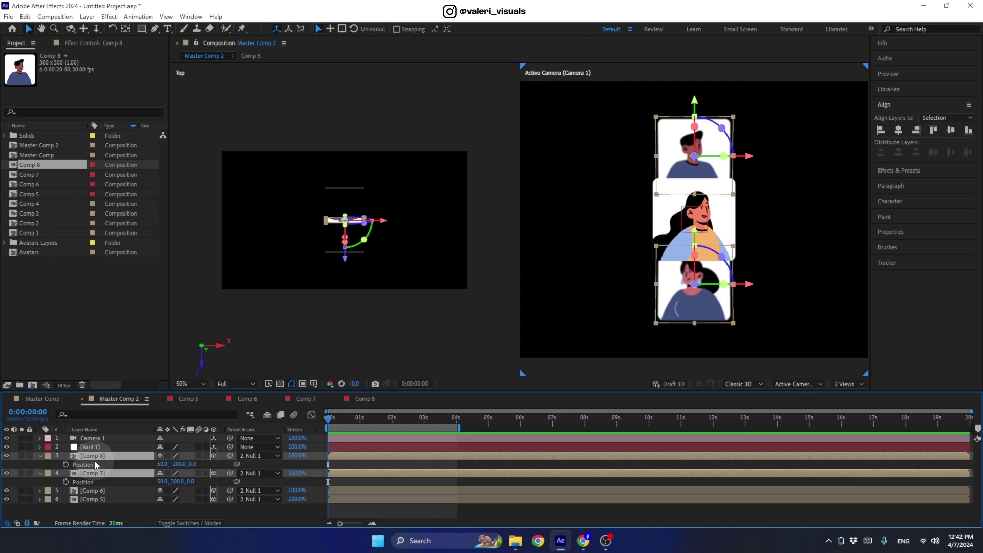
{"action": "left_click", "coordinate": [179, 464]}
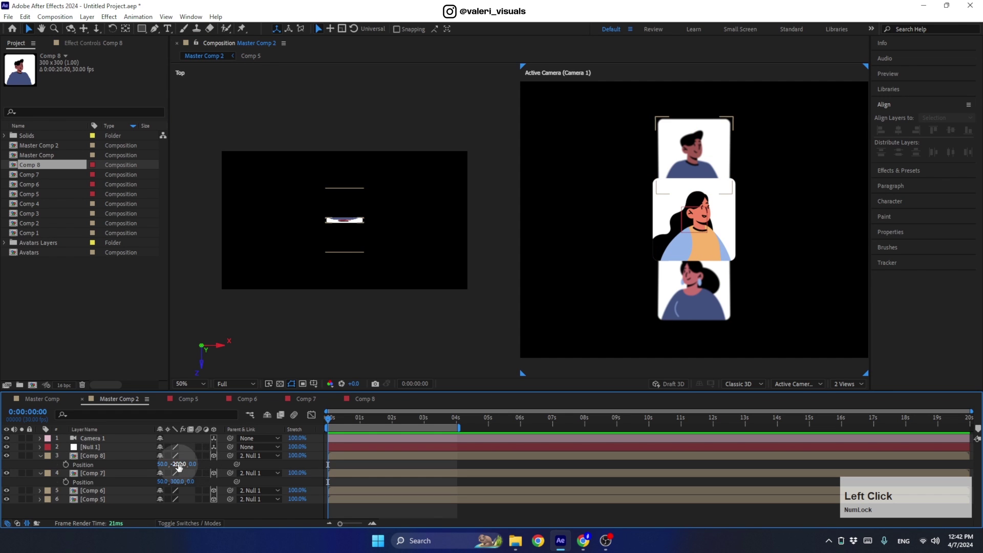
{"action": "type", "text": "0"}
{"action": "key", "text": "Return"}
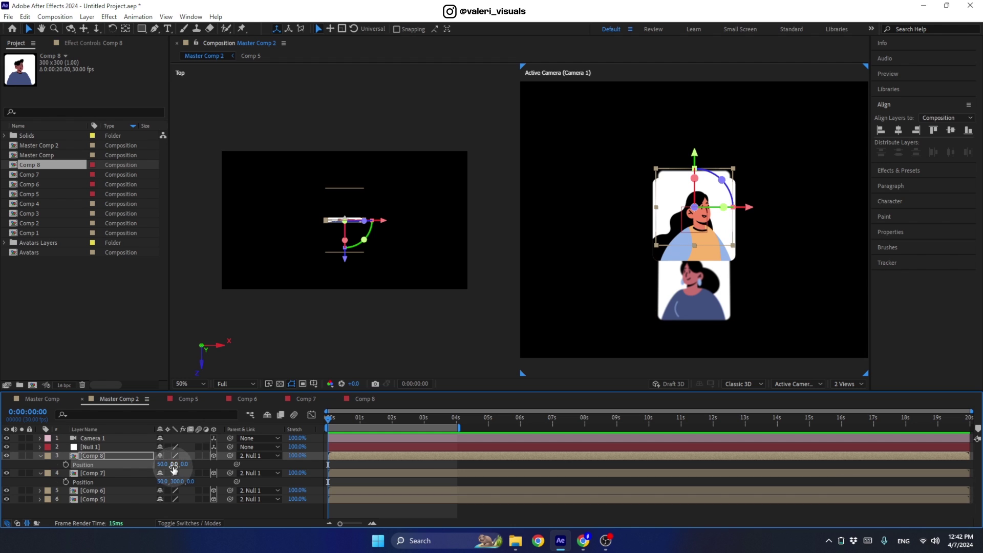
{"action": "left_click", "coordinate": [174, 464]}
{"action": "key", "text": "Return"}
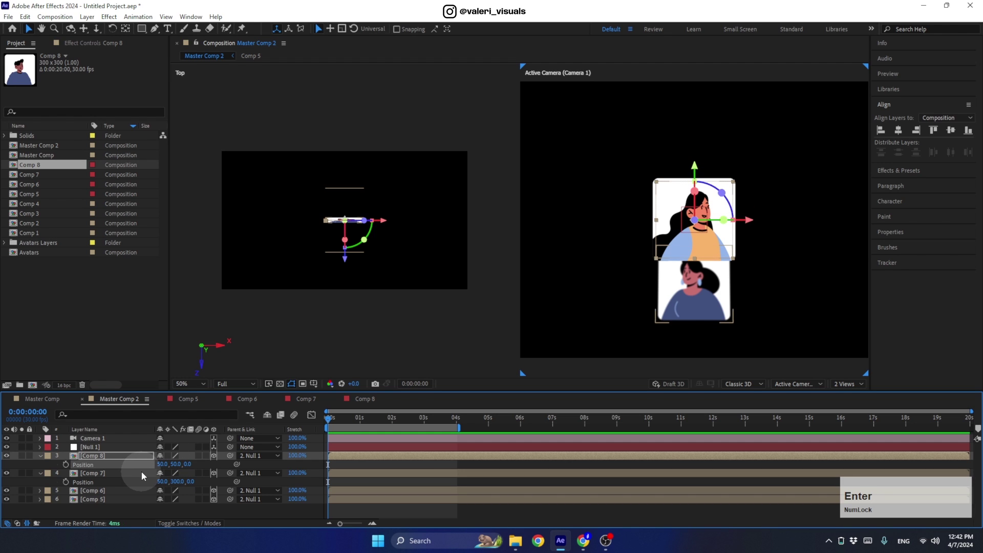
{"action": "left_click", "coordinate": [177, 482]}
{"action": "type", "text": "50"}
{"action": "key", "text": "Return"}
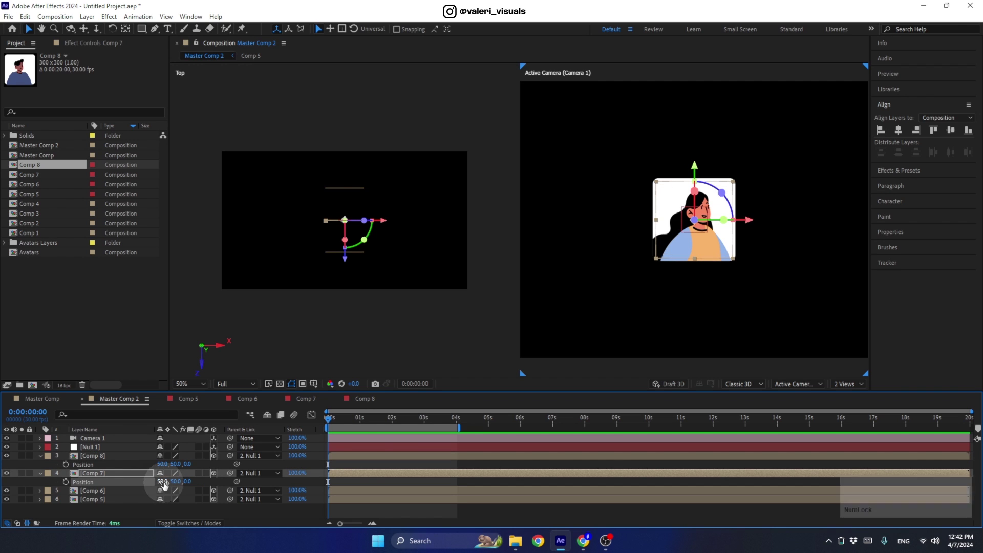
Set the X position of the Comp 7 layer to -250 and of the Comp 8 layer to 300.
{"action": "mouse_move", "coordinate": [162, 481]}
{"action": "left_mouse_down"}
{"action": "mouse_move", "coordinate": [38, 487]}
{"action": "mouse_move", "coordinate": [108, 495]}
{"action": "mouse_move", "coordinate": [156, 482]}
{"action": "left_mouse_up"}
{"action": "left_click", "coordinate": [164, 481]}
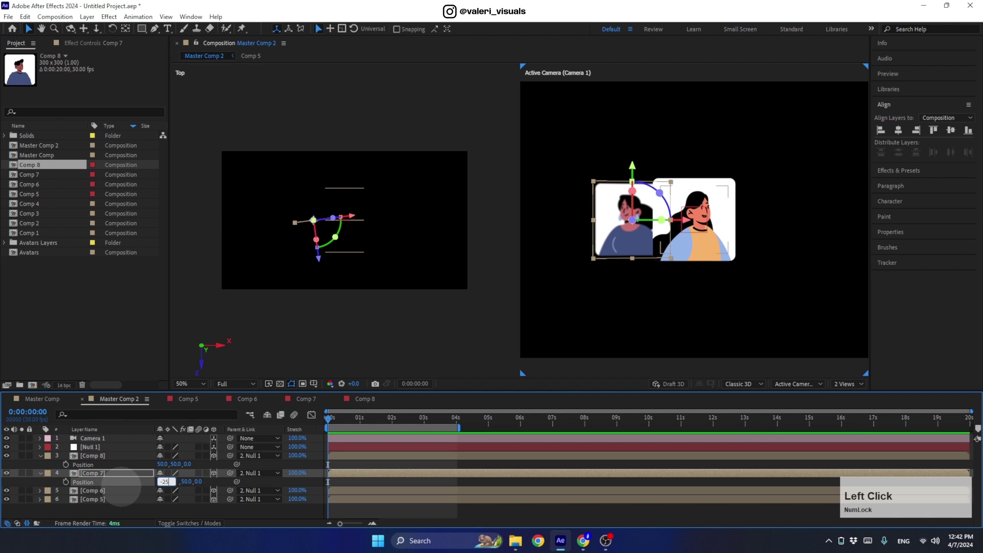
{"action": "key", "text": "Return"}
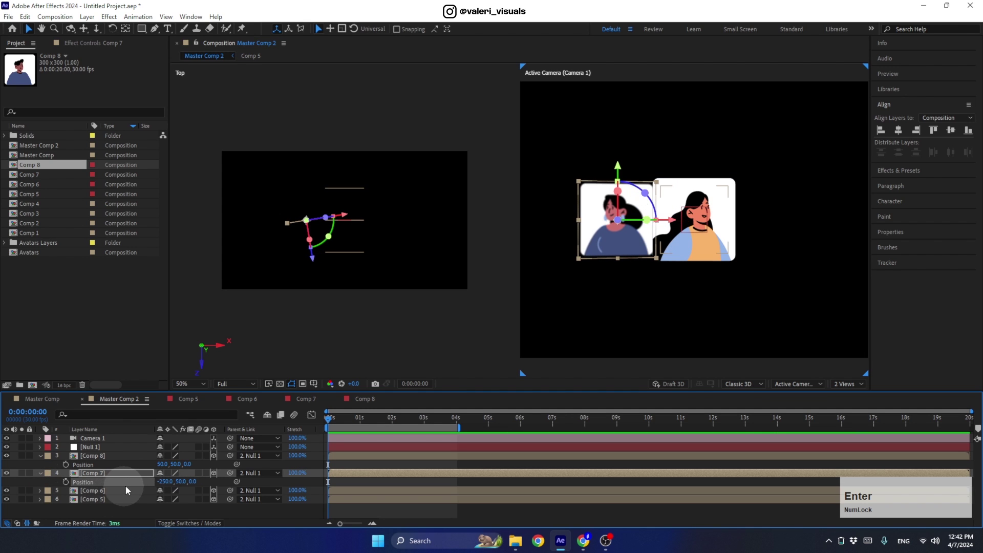
{"action": "left_click", "coordinate": [162, 464]}
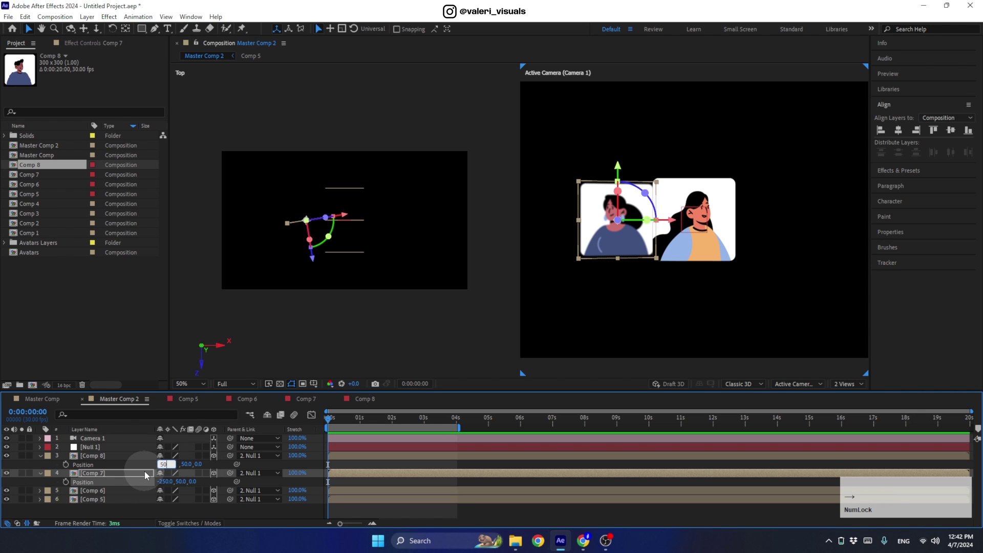
{"action": "type", "text": "300"}
{"action": "key", "text": "Return"}
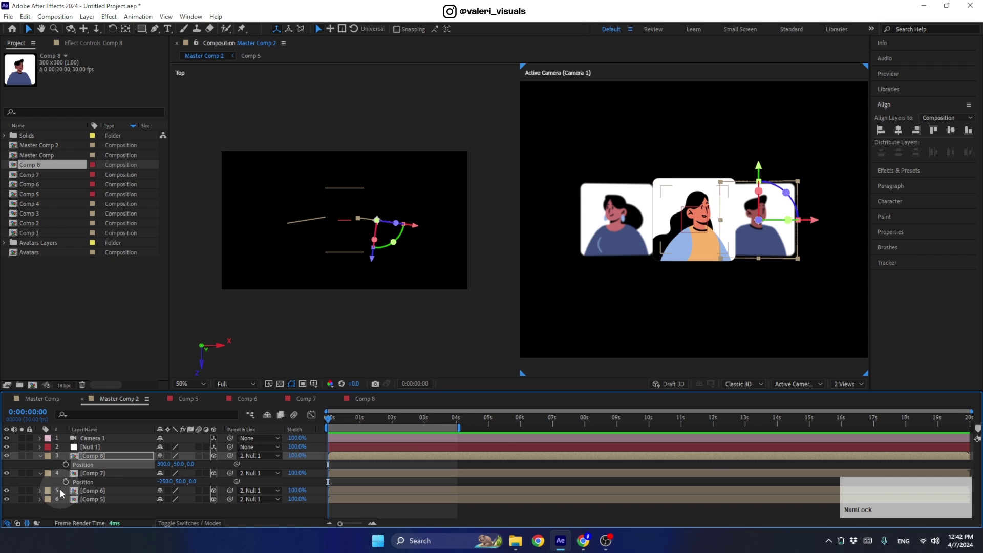
Collapse the Comp 8 and Comp 7 layers and reveal the rotation properties of the Null 1 layer.
{"action": "left_click", "coordinate": [40, 456]}
{"action": "left_click", "coordinate": [39, 464]}
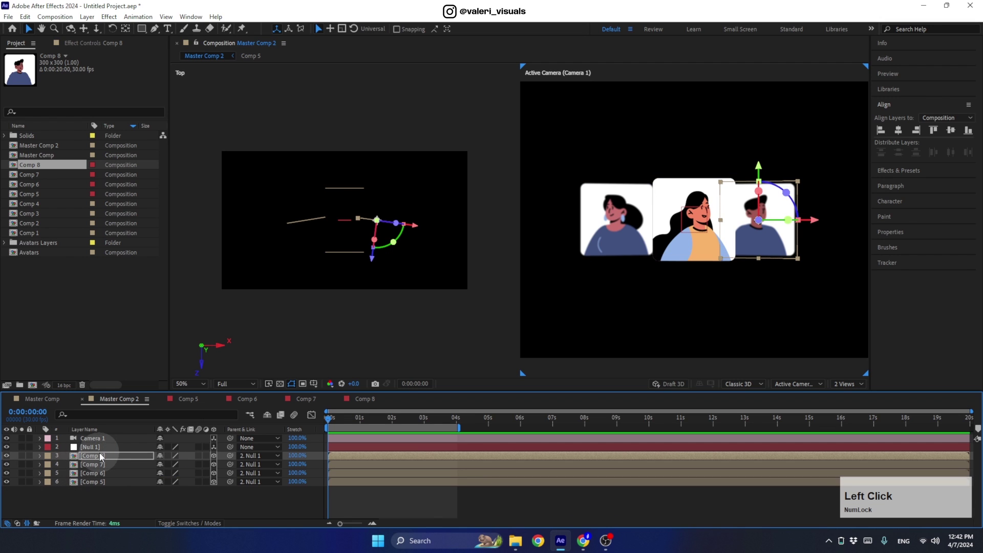
{"action": "left_click", "coordinate": [97, 448]}
{"action": "key", "text": "r"}
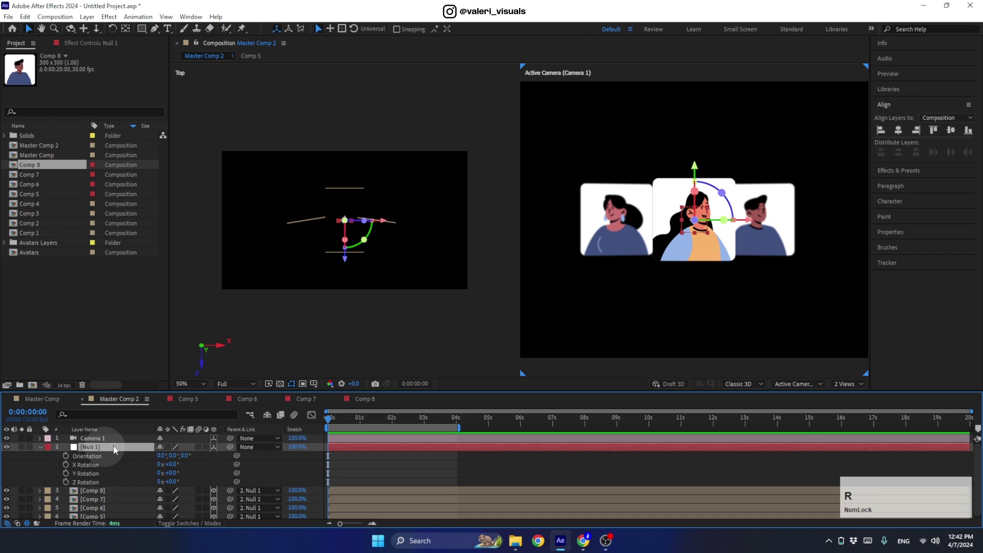
Try out a Y Rotation change on the Null 1 layer and undo it.
{"action": "left_click", "coordinate": [172, 474]}
{"action": "mouse_move", "coordinate": [173, 474]}
{"action": "left_mouse_down"}
{"action": "mouse_move", "coordinate": [228, 474]}
{"action": "mouse_move", "coordinate": [143, 479]}
{"action": "mouse_move", "coordinate": [175, 482]}
{"action": "left_mouse_up"}
{"action": "key", "text": "ctrl+z"}
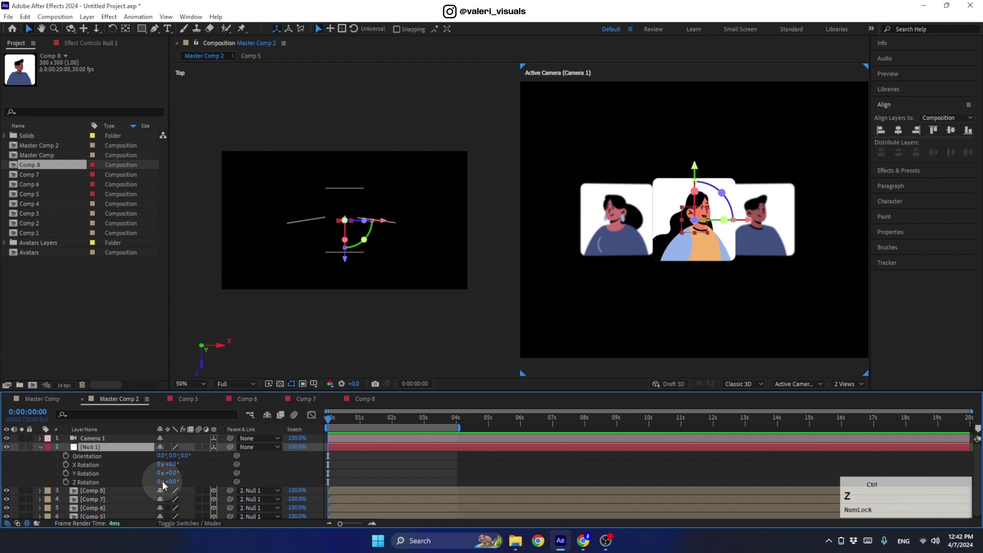
Keyframe Null 1's Y Rotation at 0x+0.0° at the start and one full revolution (1x) at 0:00:04:00.
{"action": "left_click", "coordinate": [66, 473]}
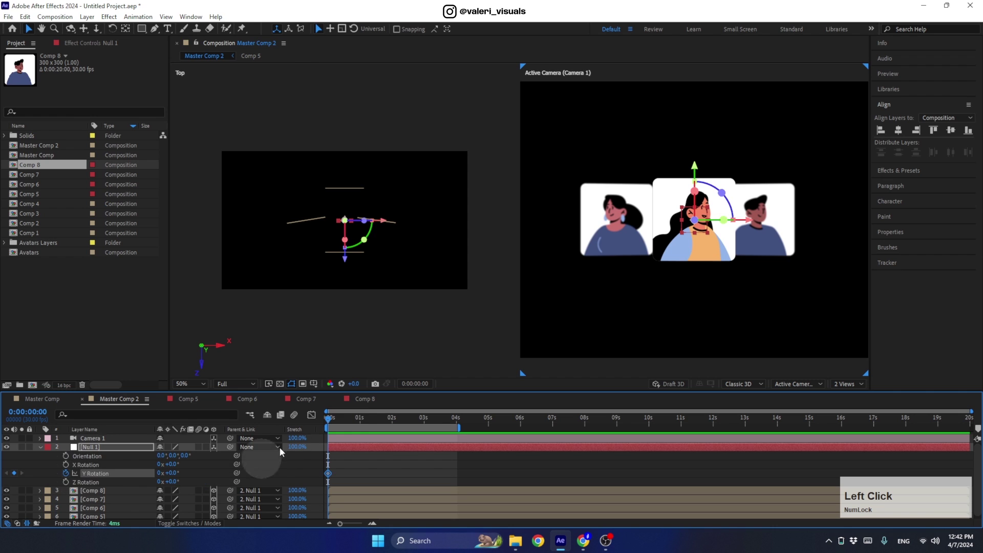
{"action": "left_click_drag", "start_coordinate": [351, 415], "coordinate": [450, 444]}
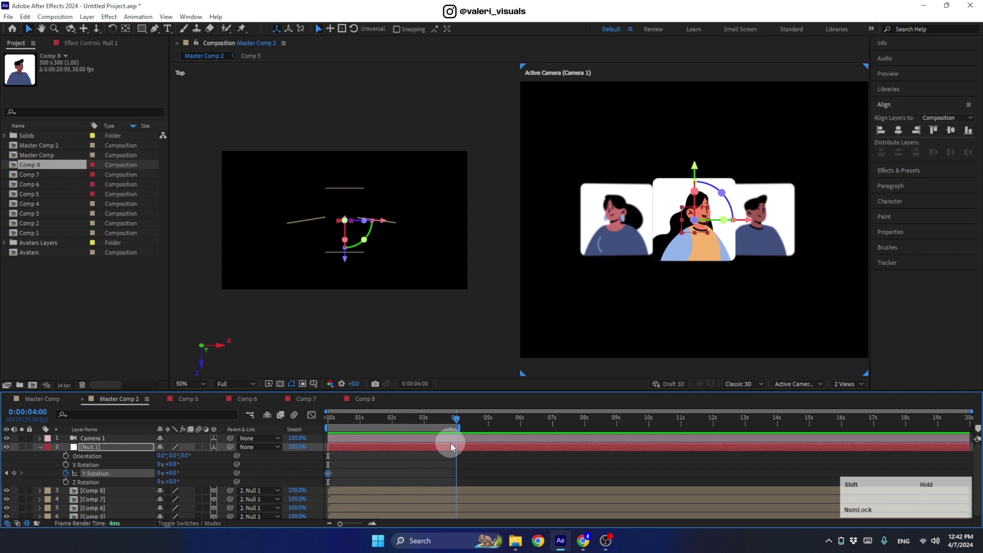
{"action": "left_click", "coordinate": [159, 474]}
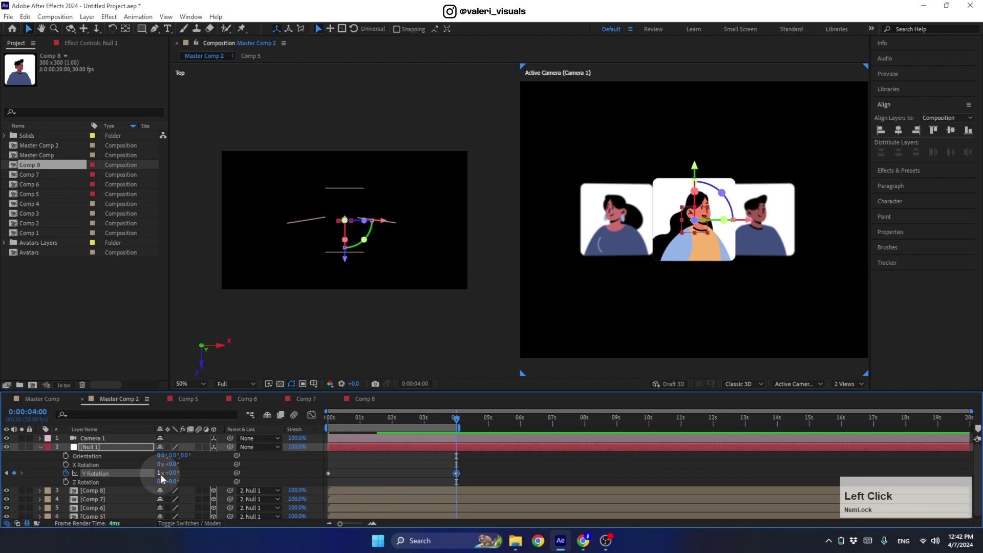
{"action": "type", "text": "1"}
Return the composition viewer to a single active camera view and preview the horizontal rotation from 0:00:00:00.
{"action": "left_click_drag", "start_coordinate": [444, 435], "coordinate": [253, 442]}
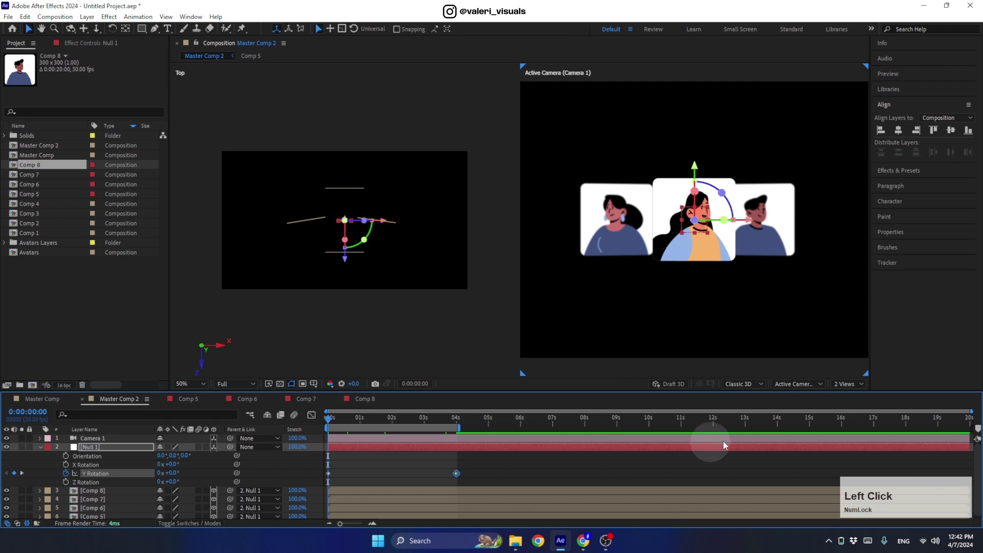
{"action": "left_click", "coordinate": [840, 384]}
{"action": "left_click", "coordinate": [835, 395]}
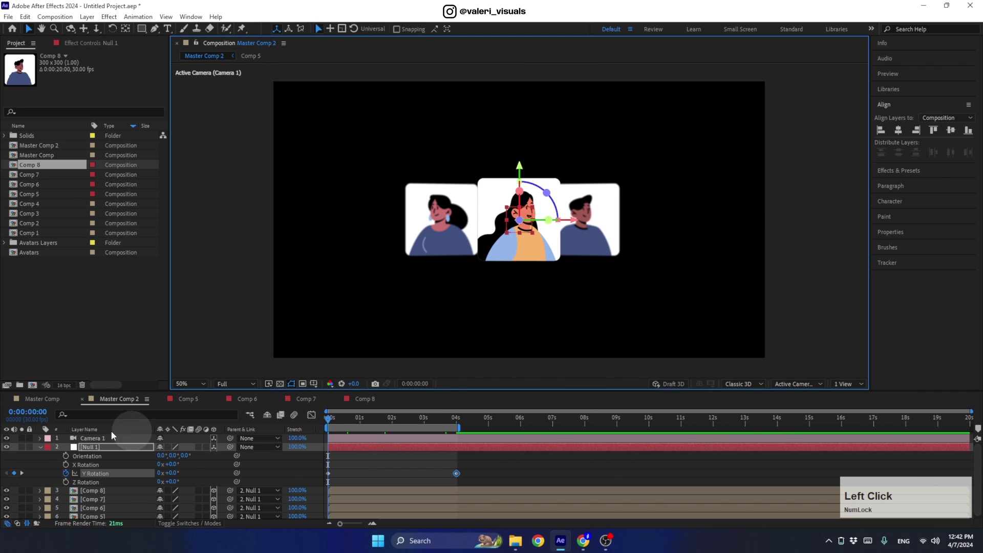
{"action": "left_click", "coordinate": [40, 447]}
{"action": "key", "text": "space"}
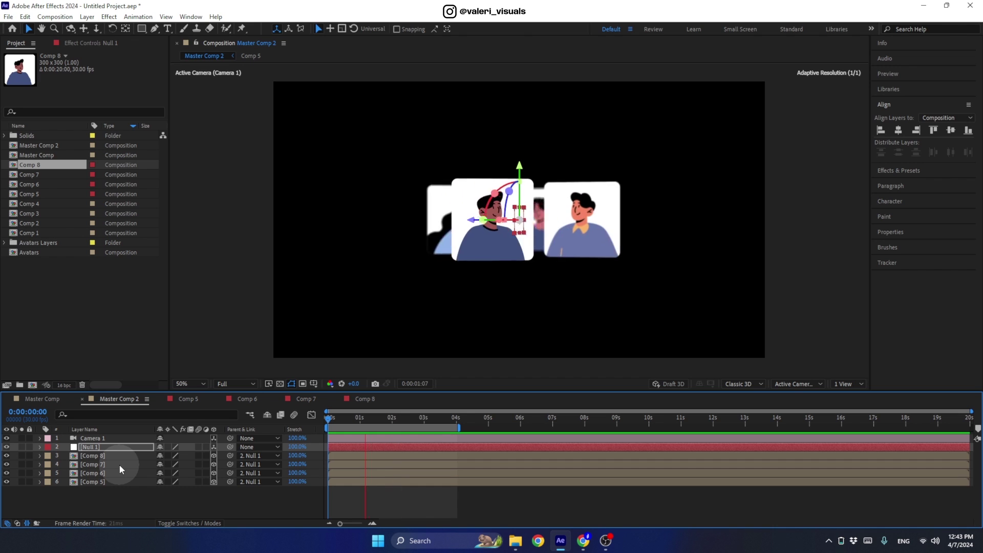
{"action": "key", "text": "space"}
Set the Scale of the Null 1 layer to 150%.
{"action": "left_click", "coordinate": [87, 448]}
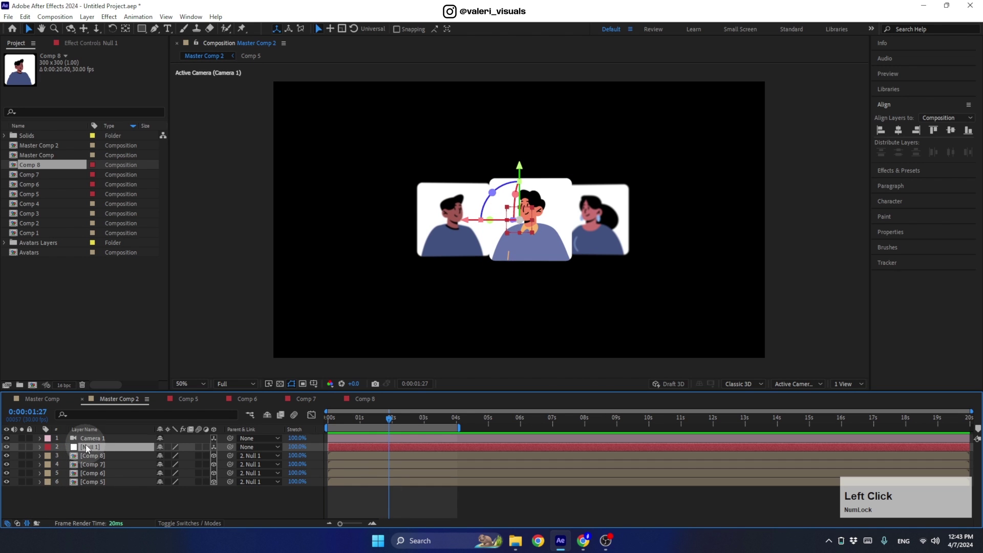
{"action": "key", "text": "s"}
{"action": "left_click_drag", "start_coordinate": [173, 456], "coordinate": [207, 456]}
{"action": "left_click", "coordinate": [169, 456]}
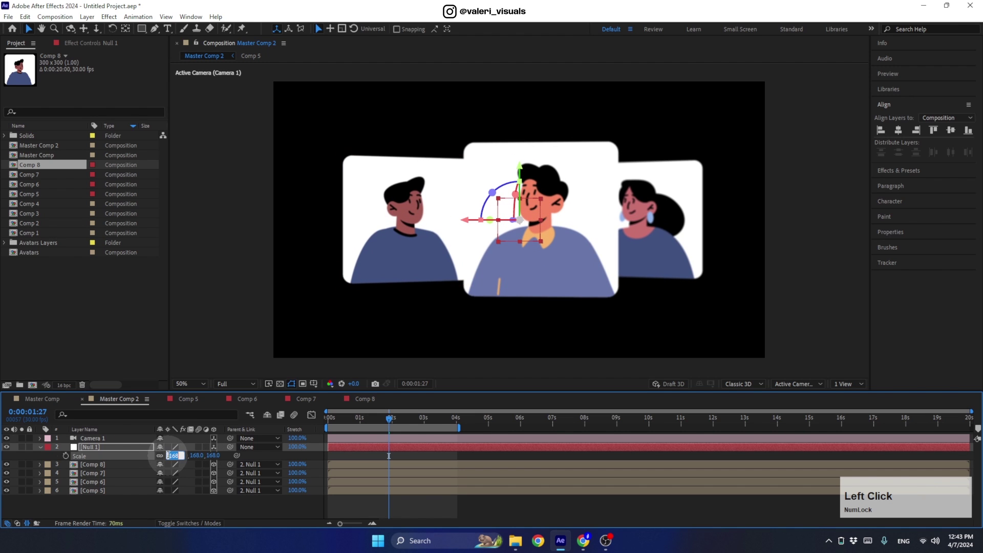
{"action": "type", "text": "150"}
{"action": "key", "text": "Return"}
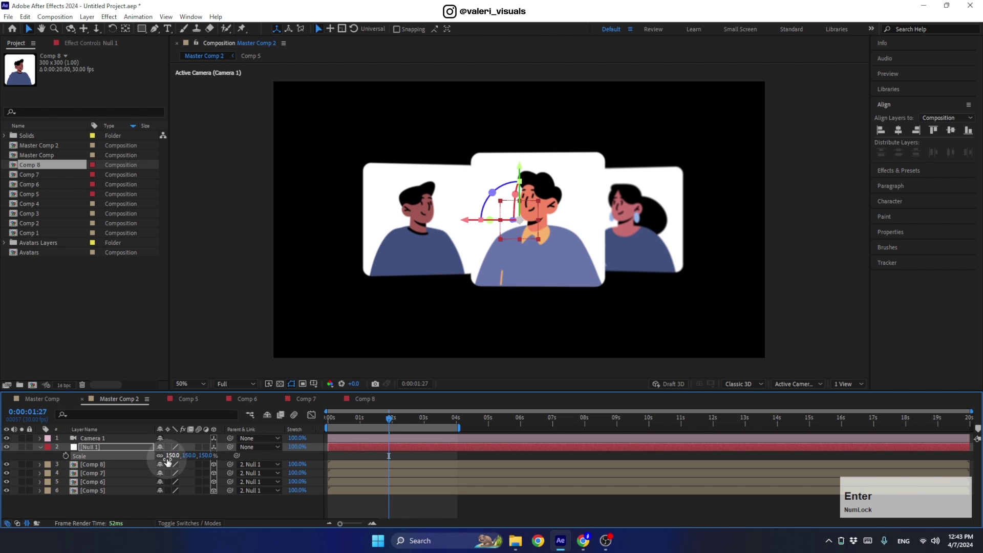
{"action": "left_click", "coordinate": [40, 449]}
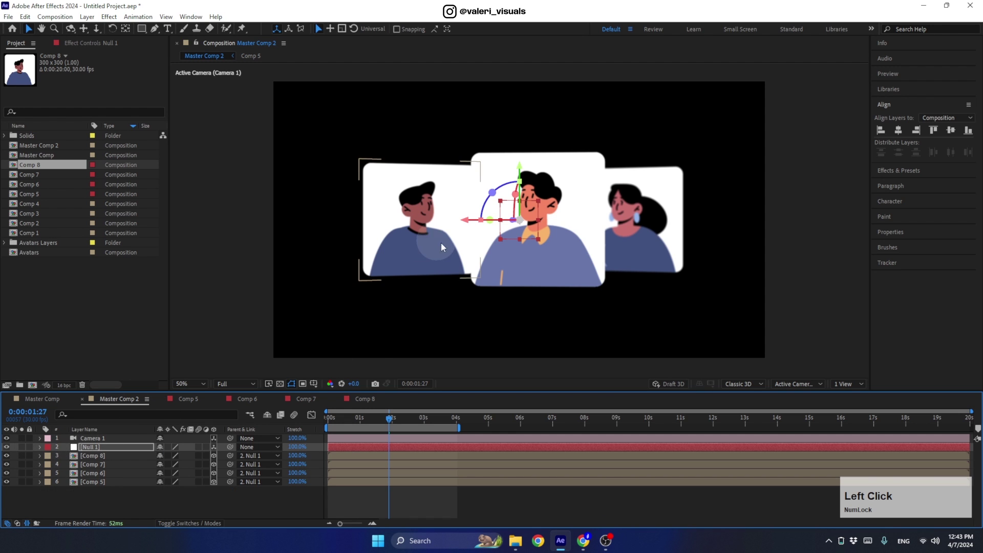
Switch the viewer to two views and compare Camera 1's focus plane with the front card in the top view.
{"action": "left_click", "coordinate": [530, 285]}
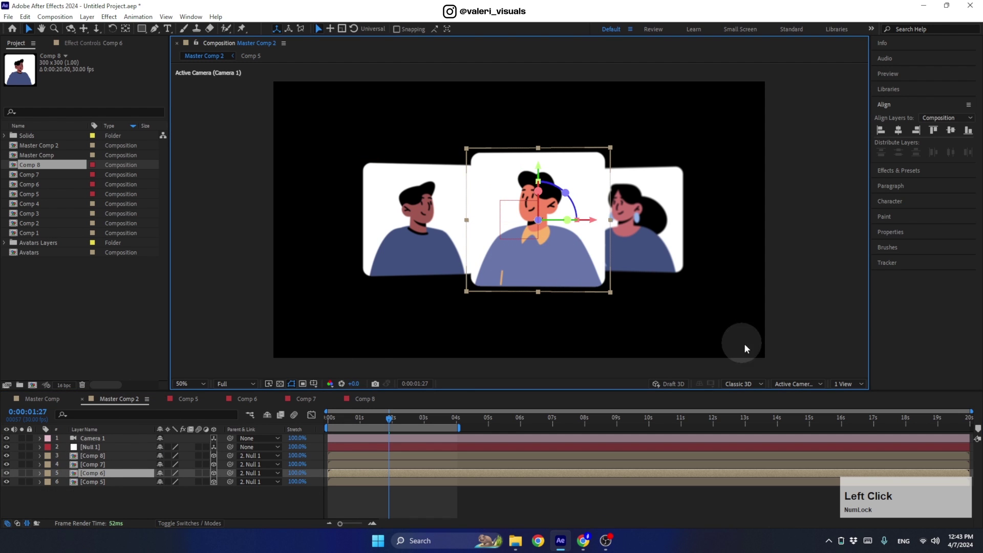
{"action": "left_click", "coordinate": [840, 385]}
{"action": "left_click", "coordinate": [837, 403]}
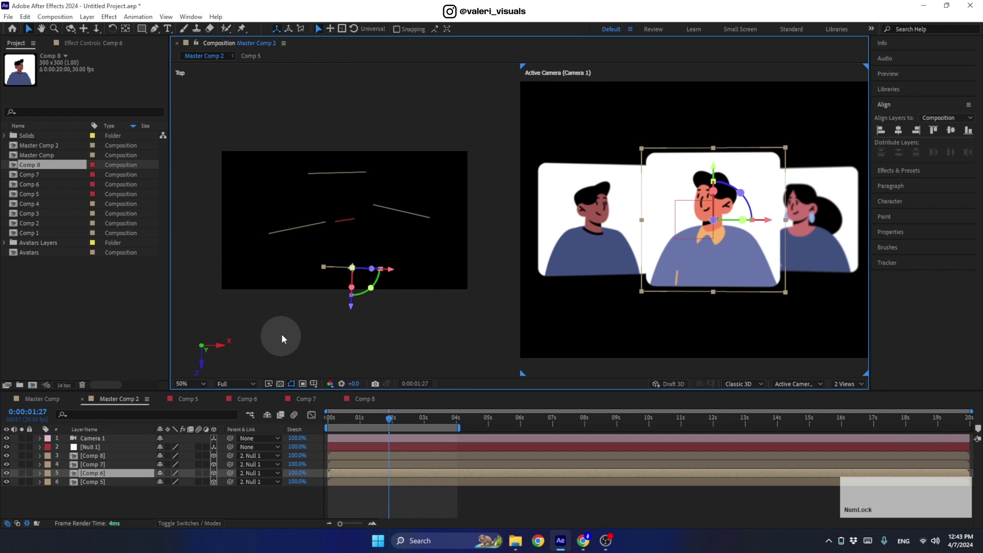
{"action": "scroll", "coordinate": [718, 247], "scroll_direction": "up", "scroll_amount": 2}
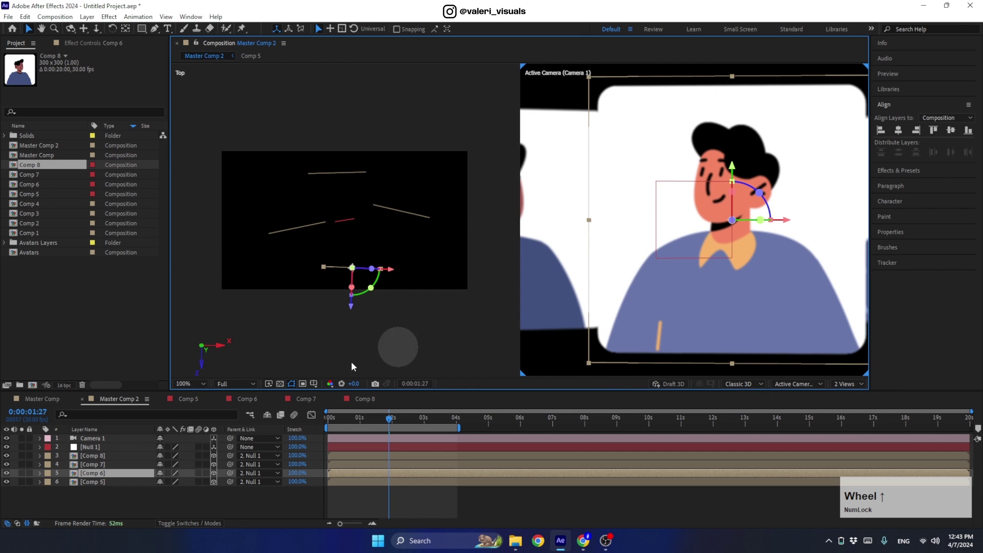
{"action": "left_click", "coordinate": [97, 438]}
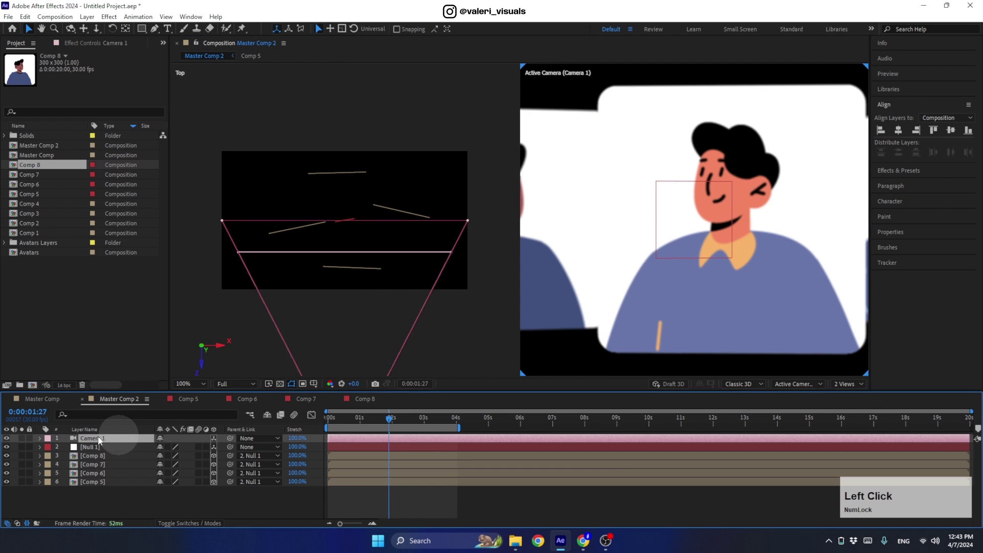
With the playhead at 0:00:00:00, set Camera 1's Focus Distance to 1492 pixels to align the focus plane with the front card.
{"action": "left_click", "coordinate": [40, 439]}
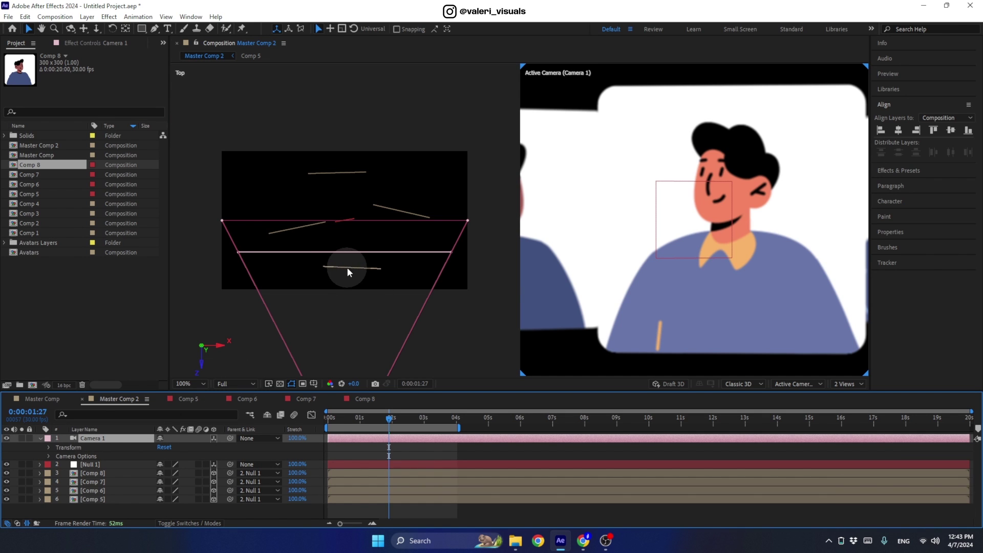
{"action": "left_click_drag", "start_coordinate": [366, 417], "coordinate": [279, 426]}
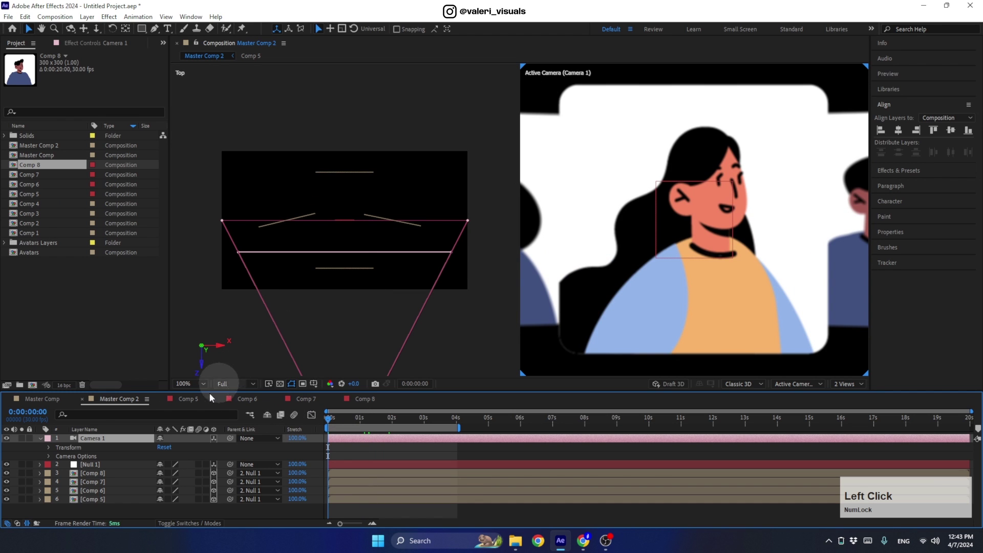
{"action": "left_click", "coordinate": [47, 460]}
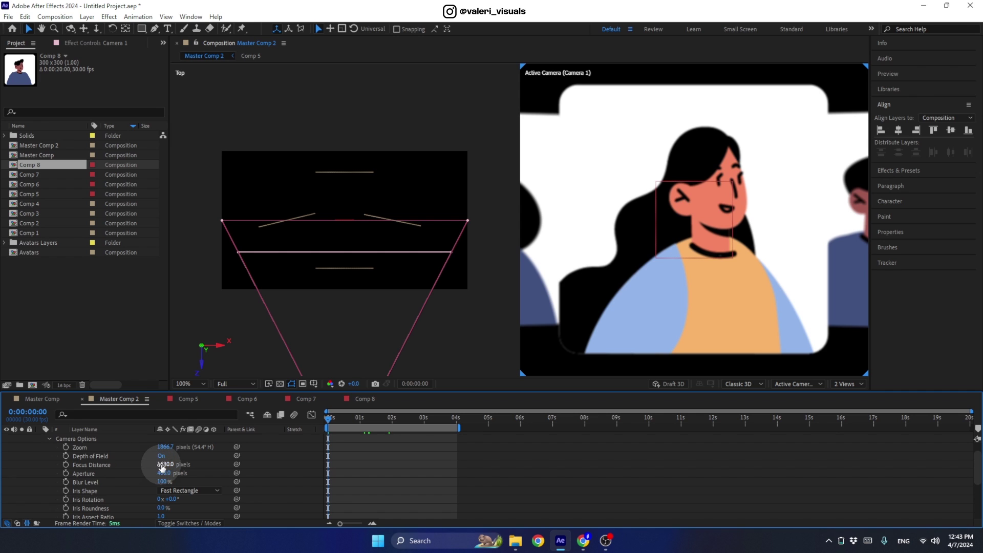
{"action": "left_click_drag", "start_coordinate": [165, 467], "coordinate": [117, 482]}
{"action": "left_click", "coordinate": [675, 259]}
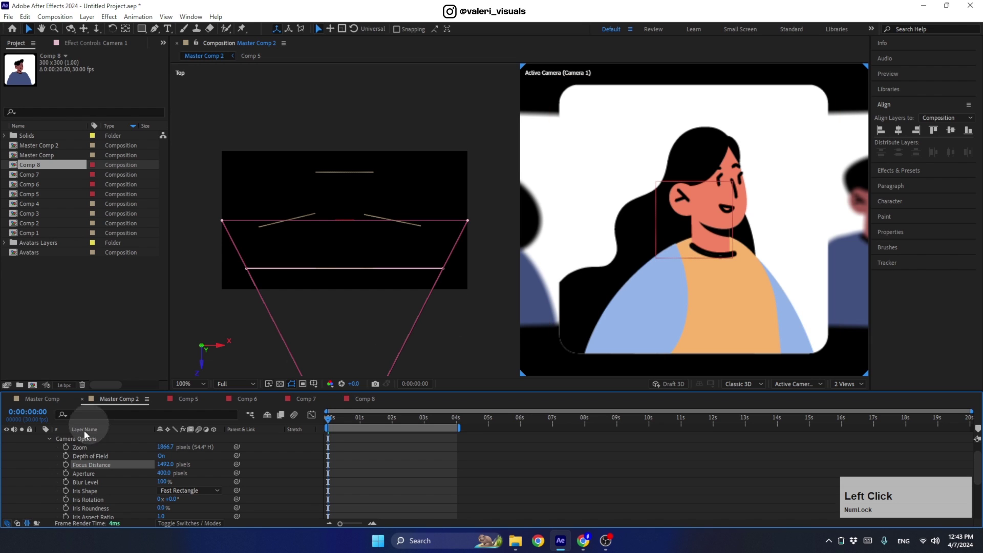
{"action": "scroll", "coordinate": [44, 446], "scroll_direction": "up", "scroll_amount": 2}
{"action": "left_click", "coordinate": [42, 439]}
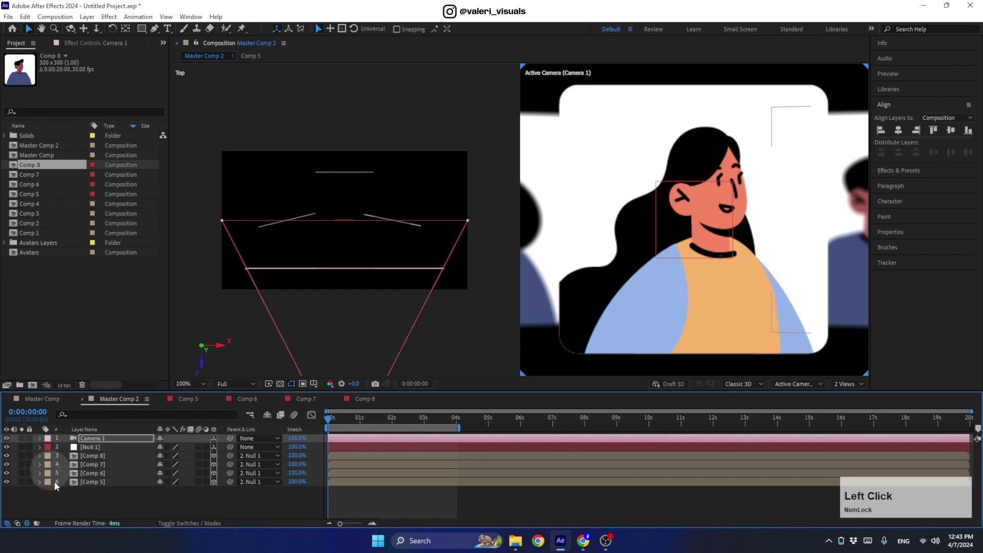
Return to a single camera view showing the whole frame and preview the rotation with the adjusted focus.
{"action": "left_click", "coordinate": [176, 486]}
{"action": "left_click", "coordinate": [845, 385]}
{"action": "left_click", "coordinate": [850, 394]}
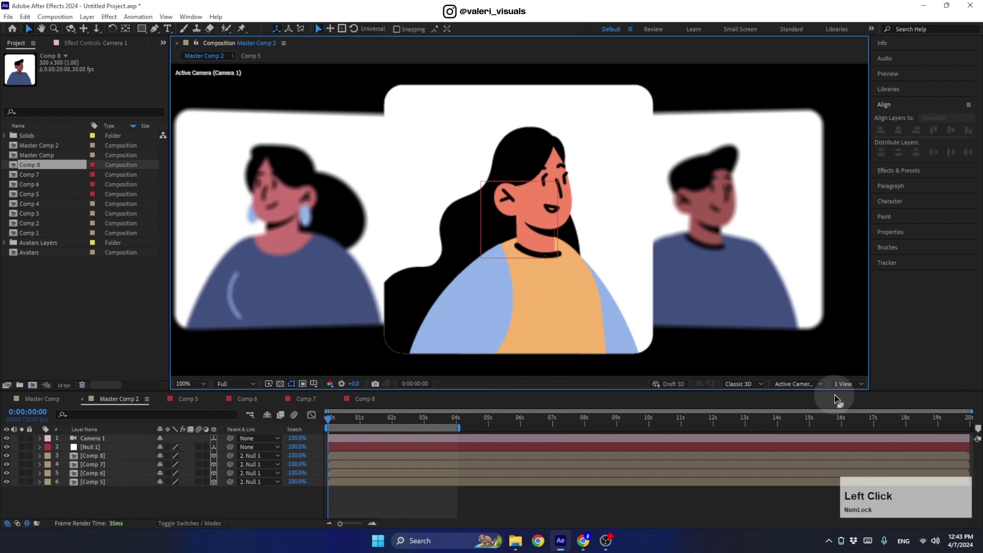
{"action": "scroll", "coordinate": [470, 303], "scroll_direction": "down", "scroll_amount": 2}
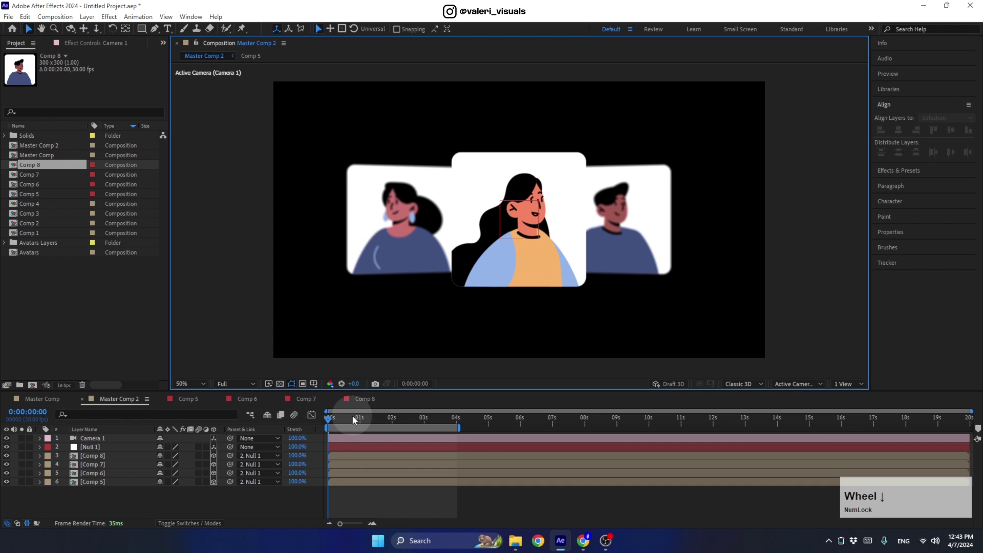
{"action": "left_click", "coordinate": [257, 433]}
{"action": "key", "text": "space"}
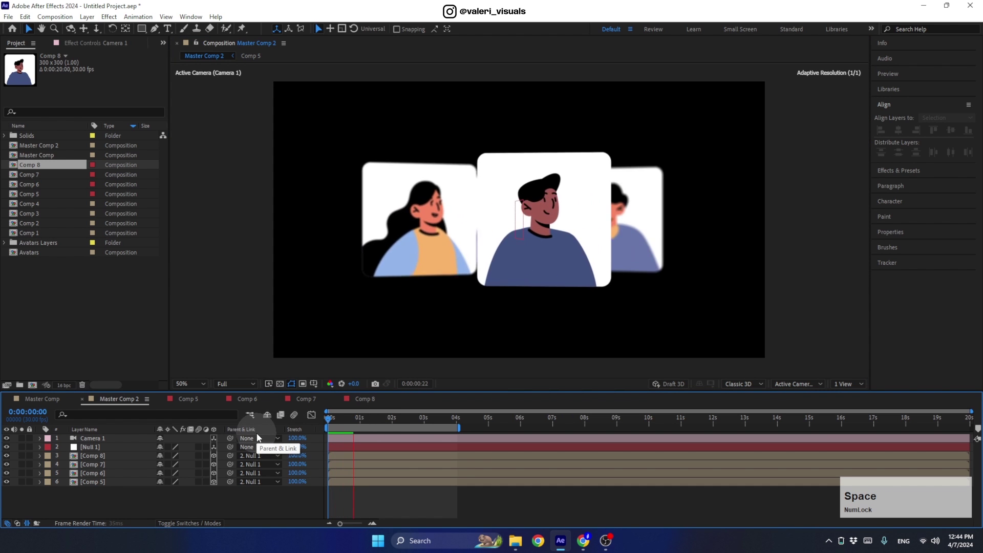